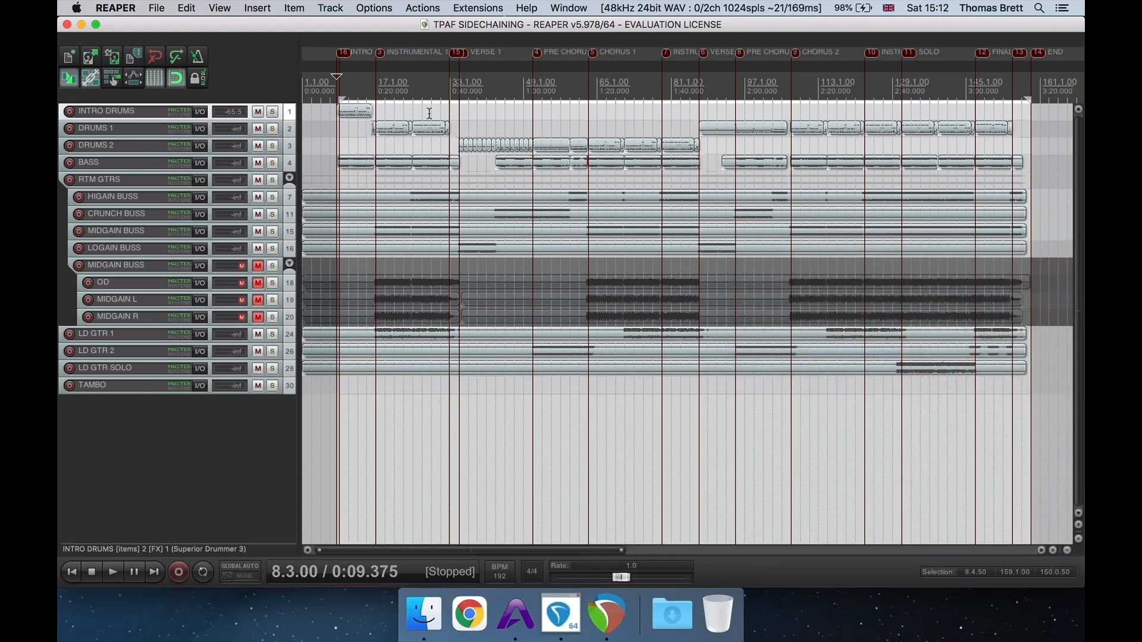
Step: Play the song from the start of the intro and follow it through Instrumental 1
{"action": "scroll", "coordinate": [430, 113], "scroll_direction": "up", "scroll_amount": 10}
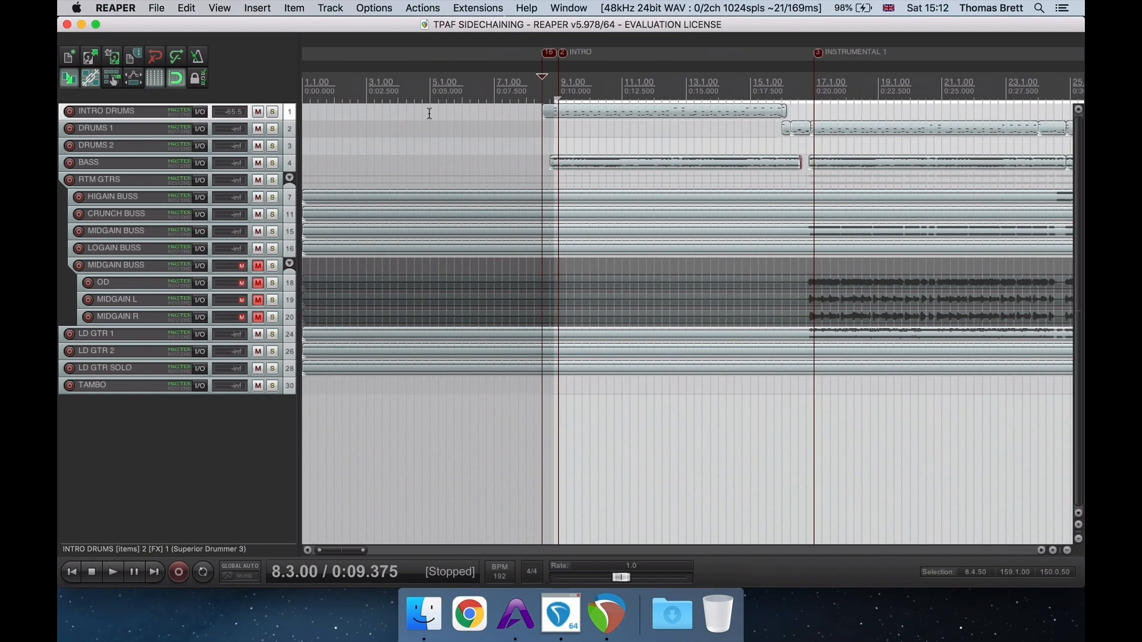
{"action": "left_click", "coordinate": [604, 139]}
{"action": "key", "text": "space"}
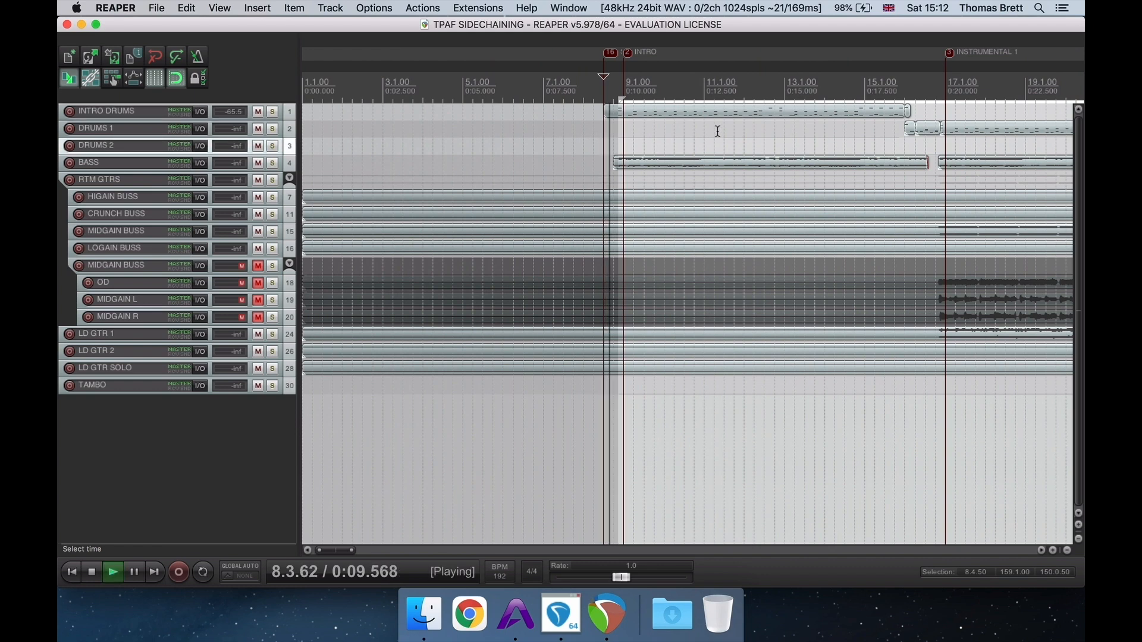
{"action": "scroll", "coordinate": [684, 134], "scroll_direction": "down", "scroll_amount": 6}
{"action": "scroll", "coordinate": [718, 130], "scroll_direction": "down", "scroll_amount": 5}
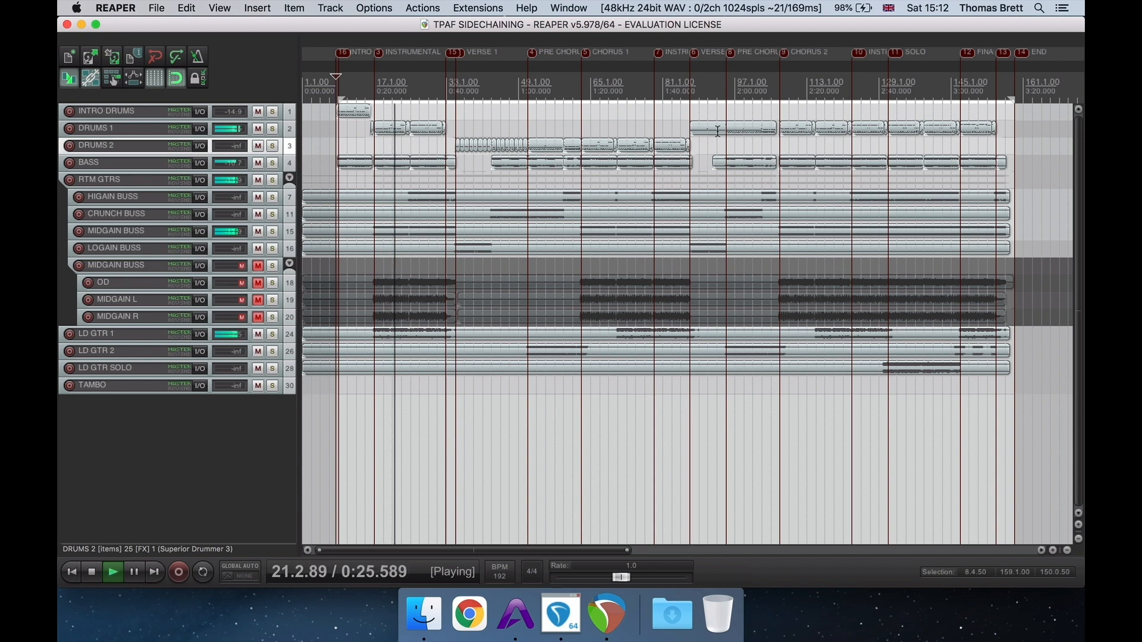
{"action": "scroll", "coordinate": [505, 314], "scroll_direction": "up", "scroll_amount": 1}
{"action": "scroll", "coordinate": [507, 312], "scroll_direction": "up", "scroll_amount": 3}
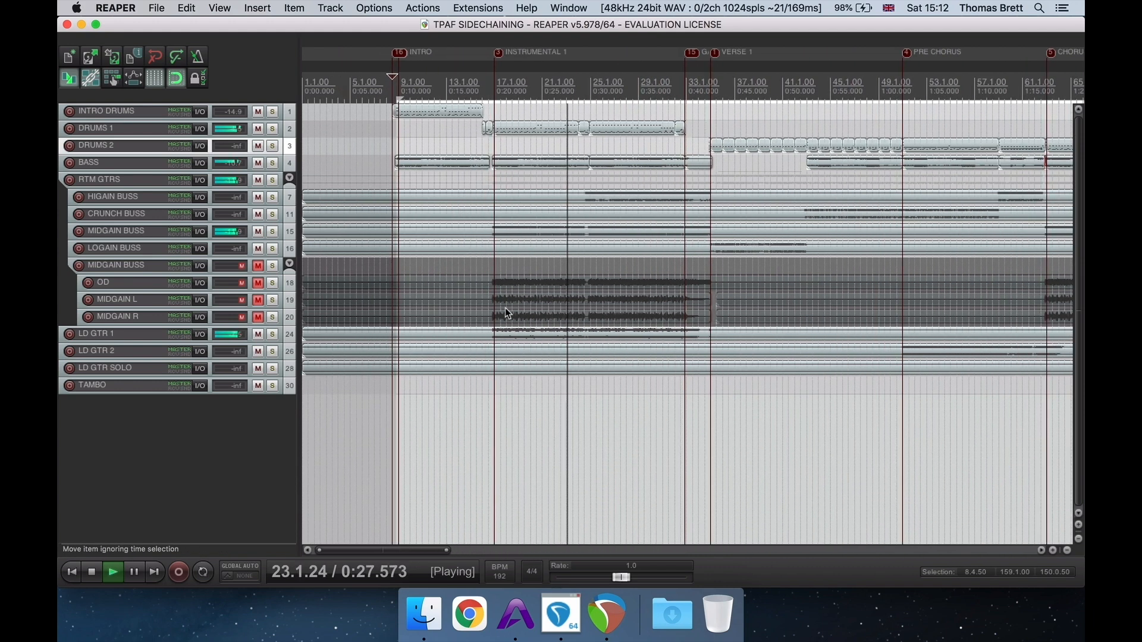
{"action": "left_click", "coordinate": [1078, 525]}
{"action": "left_click", "coordinate": [1079, 525]}
{"action": "left_click_drag", "start_coordinate": [1081, 351], "coordinate": [1084, 184]}
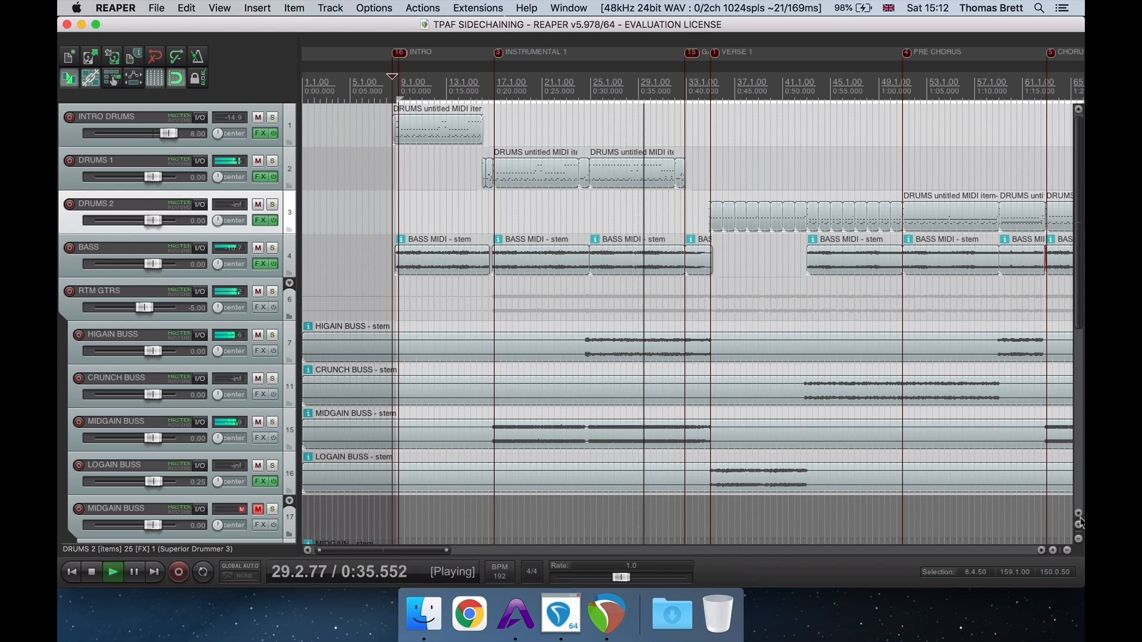
{"action": "left_click", "coordinate": [1078, 539]}
{"action": "left_click", "coordinate": [1078, 539]}
{"action": "scroll", "coordinate": [920, 295], "scroll_direction": "down", "scroll_amount": 4}
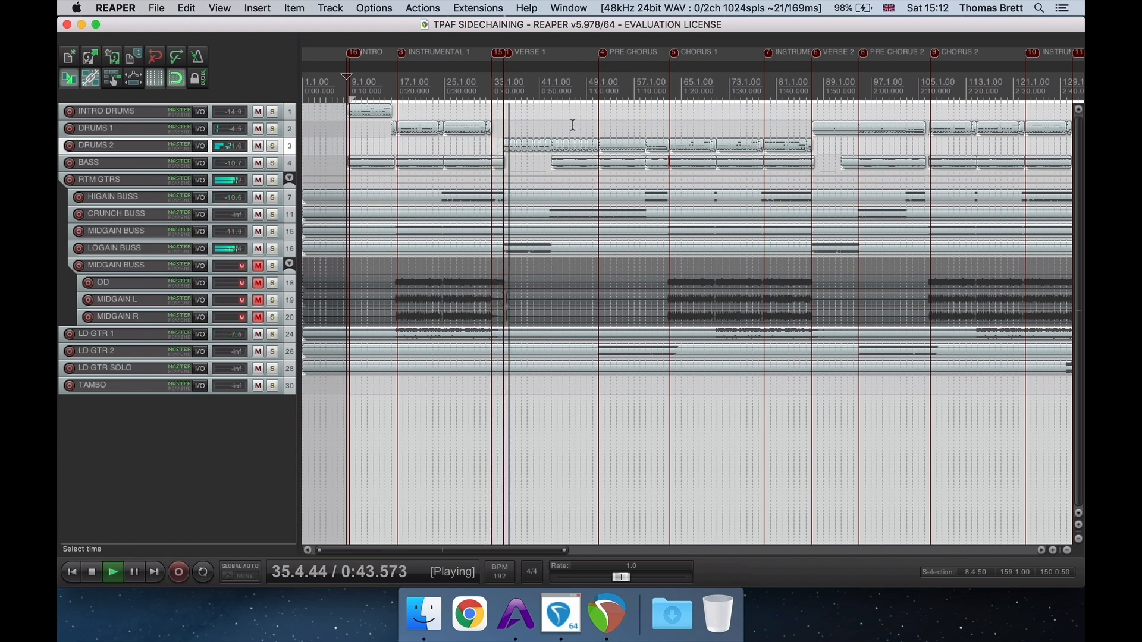
Step: Audition the song from midway through Verse 1 and from the second half of the pre-chorus, and stop playback
{"action": "key", "text": "space"}
{"action": "left_click", "coordinate": [552, 120]}
{"action": "key", "text": "space"}
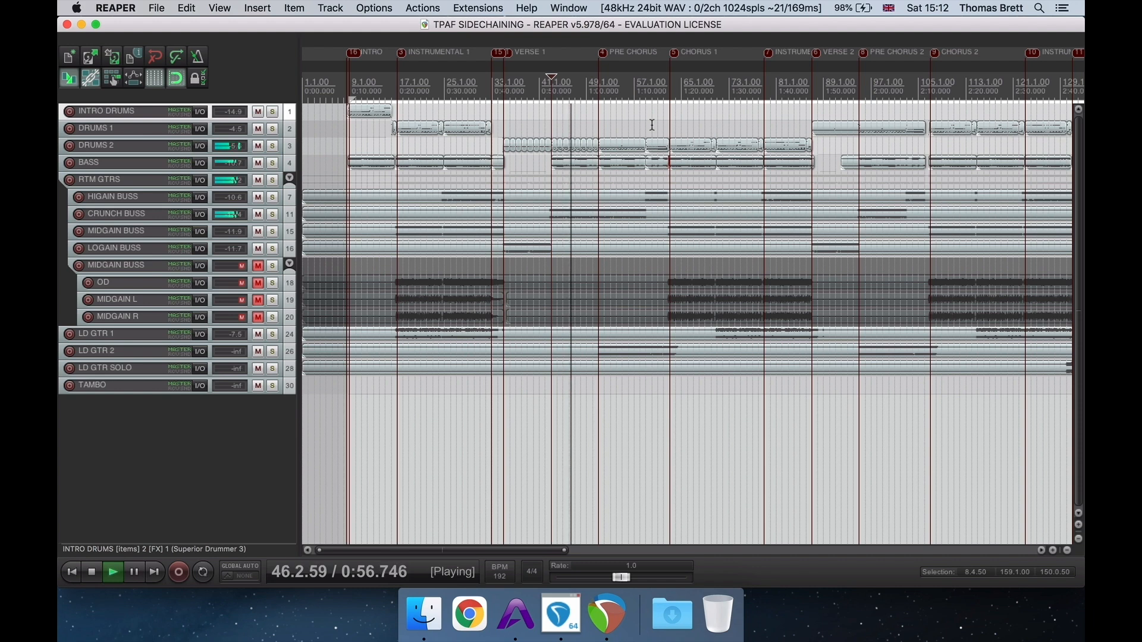
{"action": "left_click", "coordinate": [647, 119]}
{"action": "key", "text": "space"}
{"action": "key", "text": "space"}
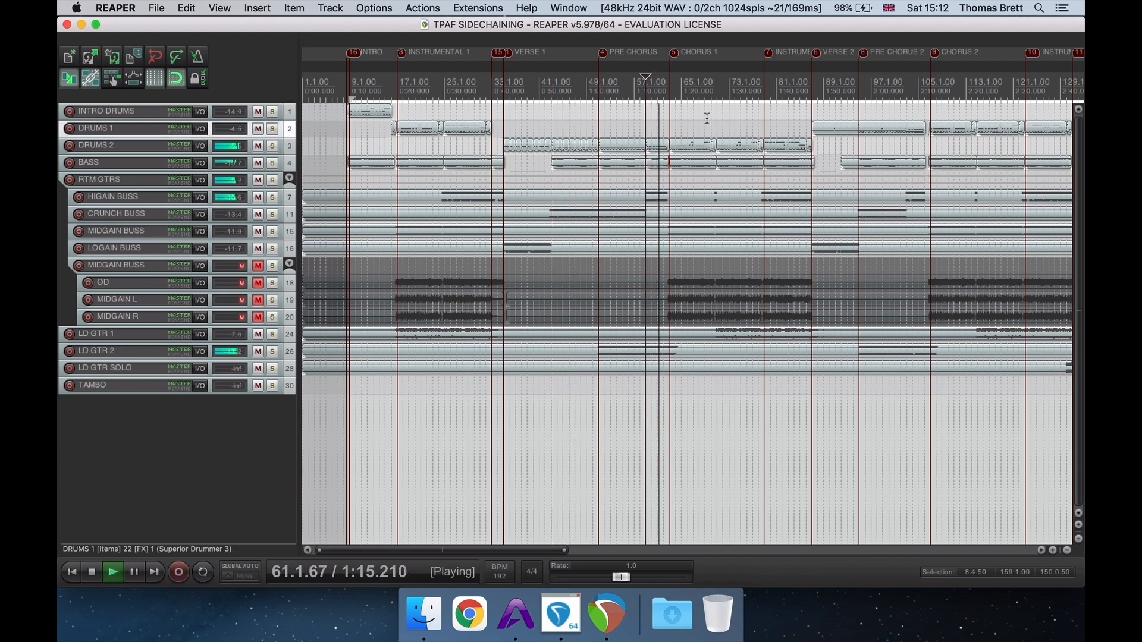
{"action": "scroll", "coordinate": [707, 118], "scroll_direction": "down", "scroll_amount": 3}
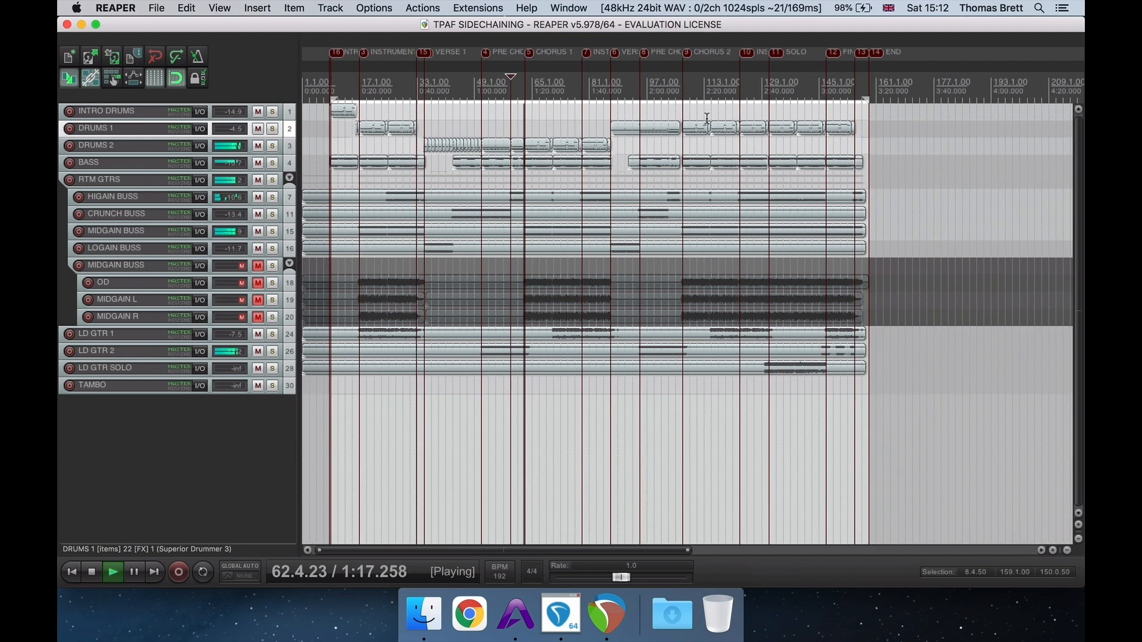
{"action": "key", "text": "space"}
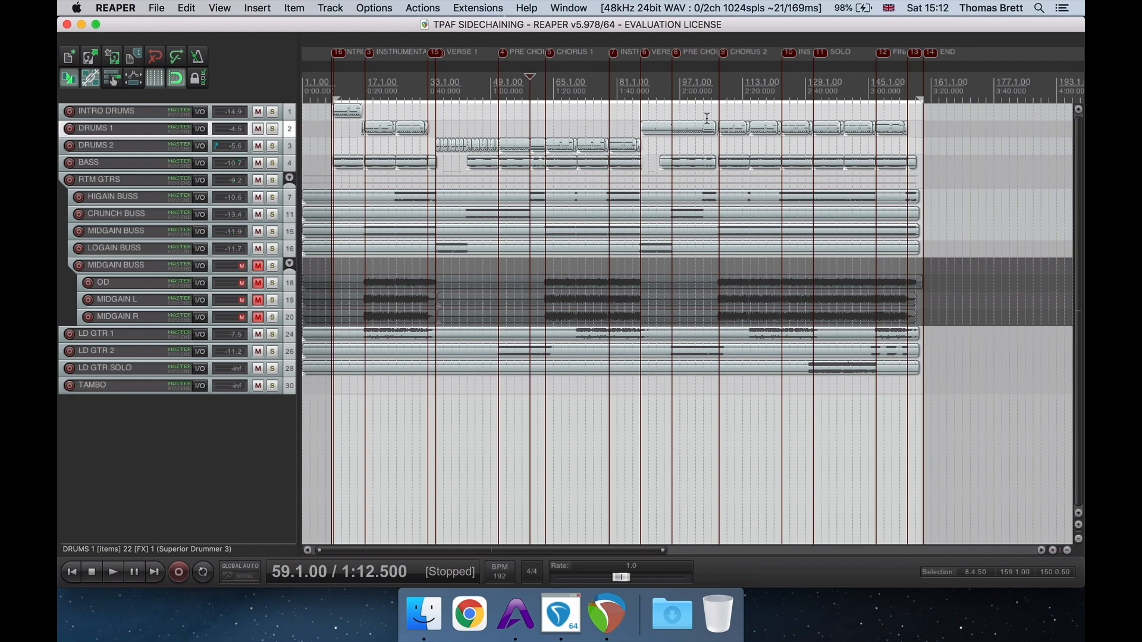
Step: Enlarge the track rows and open Superior Drummer 3 on the DRUMS 2 track, keeping the drum tracks in view
{"action": "left_click", "coordinate": [1078, 526]}
{"action": "left_click", "coordinate": [1077, 527]}
{"action": "left_click", "coordinate": [1078, 527]}
{"action": "left_click_drag", "start_coordinate": [1079, 314], "coordinate": [1080, 128]}
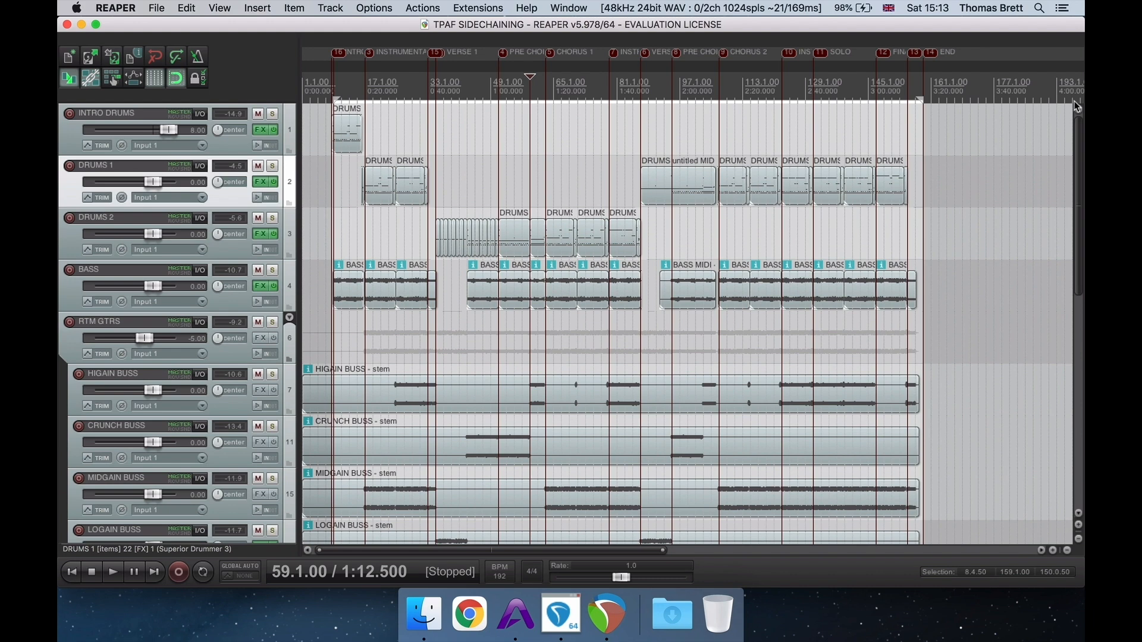
{"action": "left_click", "coordinate": [264, 226]}
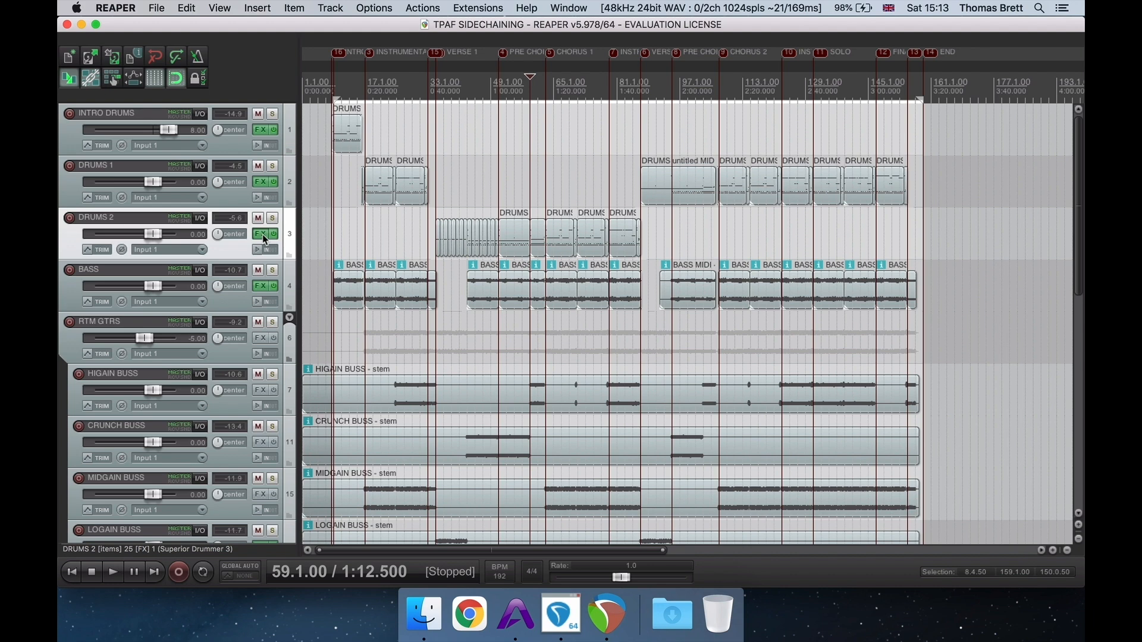
{"action": "left_click", "coordinate": [264, 236]}
{"action": "left_click", "coordinate": [487, 90]}
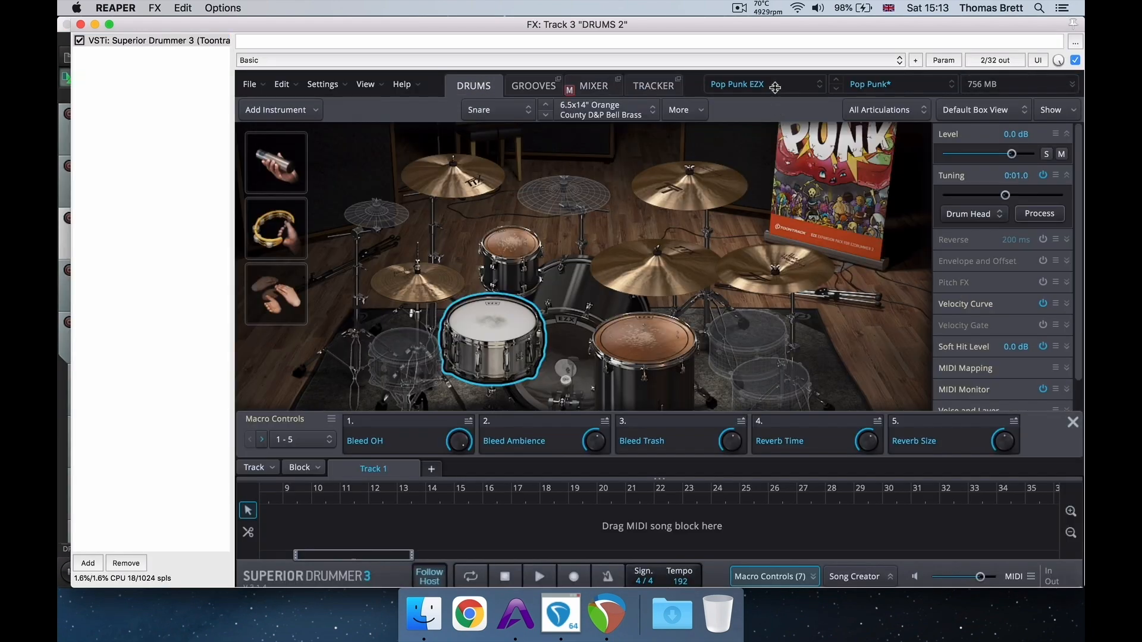
{"action": "left_click_drag", "start_coordinate": [730, 24], "coordinate": [761, 299]}
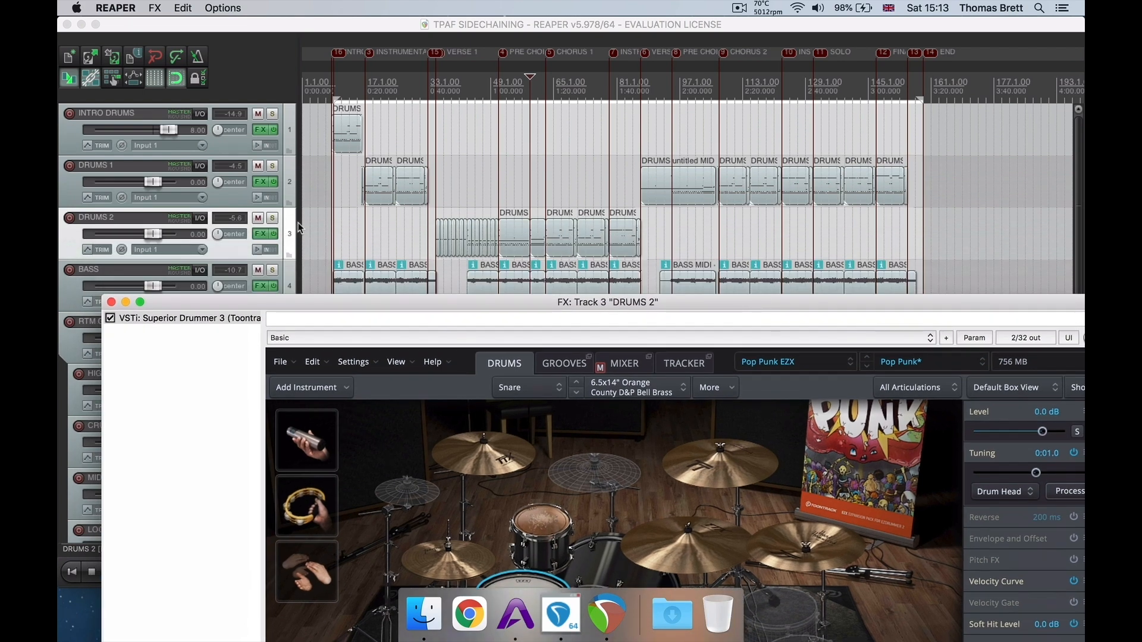
Step: Solo the DRUMS 2 track and listen to it from midway through Verse 1, with the plugin window clear of the BASS track
{"action": "left_click", "coordinate": [271, 218]}
{"action": "left_click", "coordinate": [509, 249]}
{"action": "scroll", "coordinate": [508, 249], "scroll_direction": "up", "scroll_amount": 3}
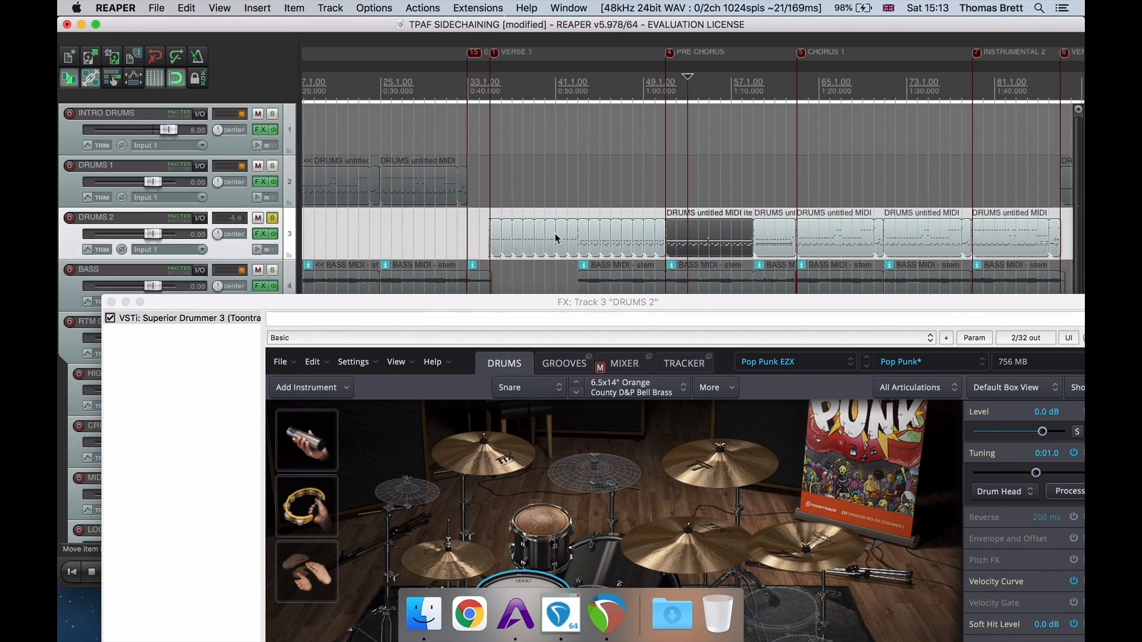
{"action": "left_click", "coordinate": [582, 239]}
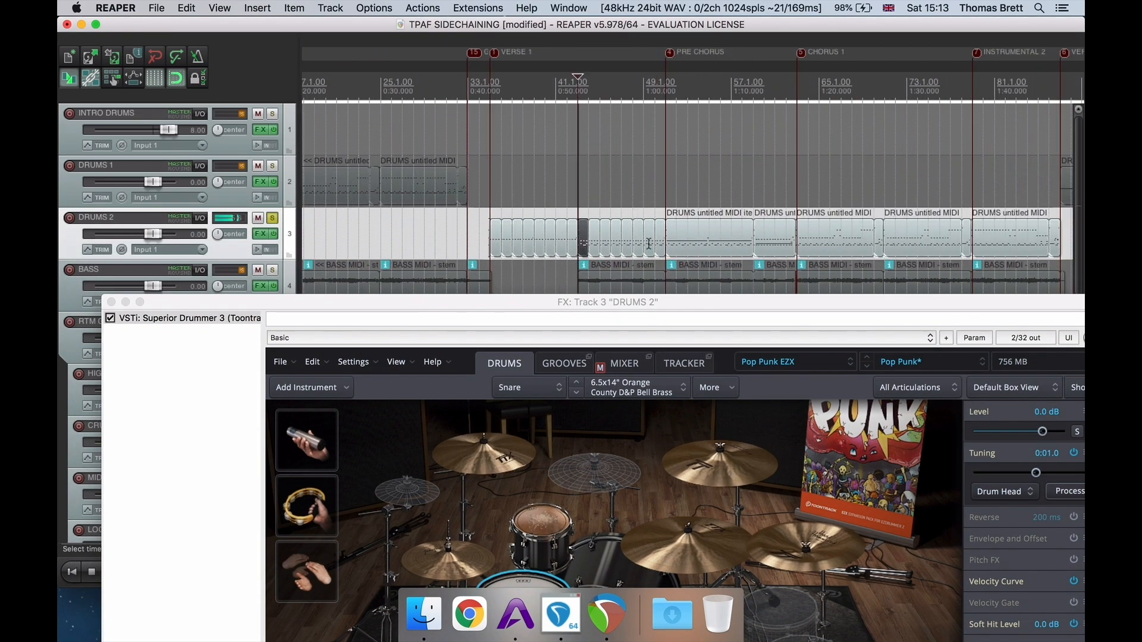
{"action": "left_click_drag", "start_coordinate": [642, 299], "coordinate": [632, 417]}
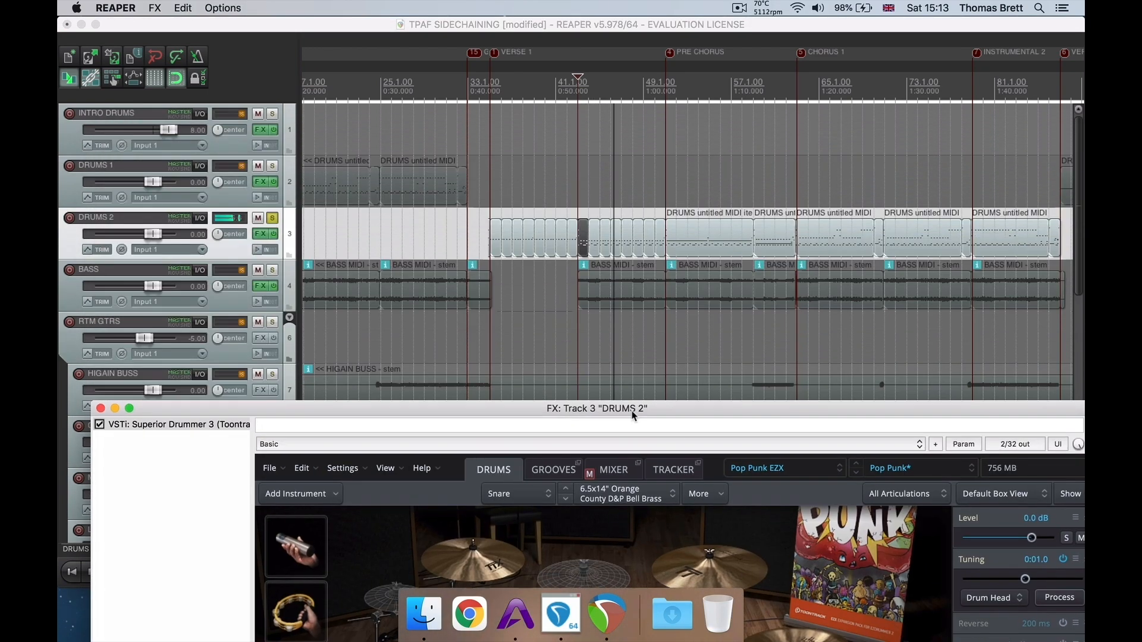
Step: Switch the solo from DRUMS 2 to the BASS track and listen from the start of Instrumental 1
{"action": "left_click", "coordinate": [274, 269]}
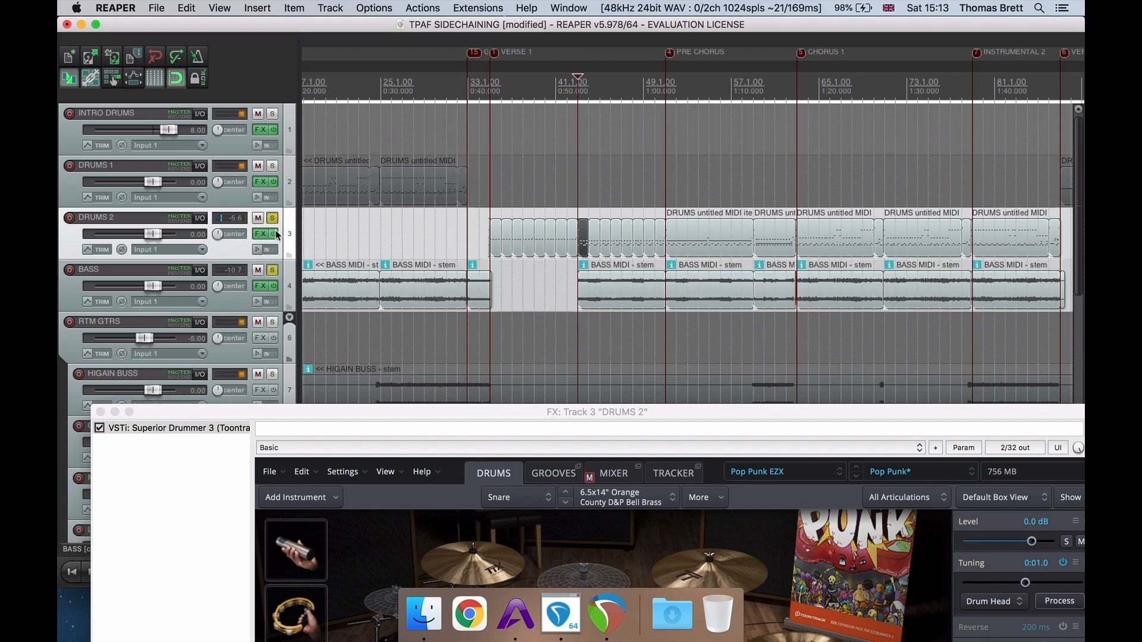
{"action": "left_click", "coordinate": [272, 217]}
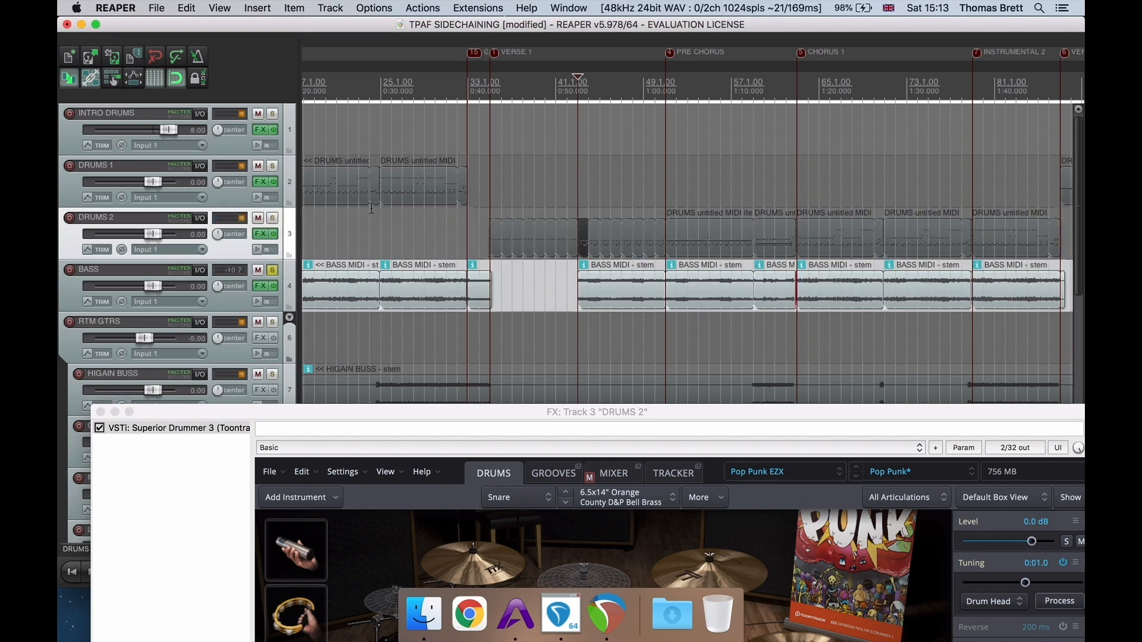
{"action": "key", "text": "space"}
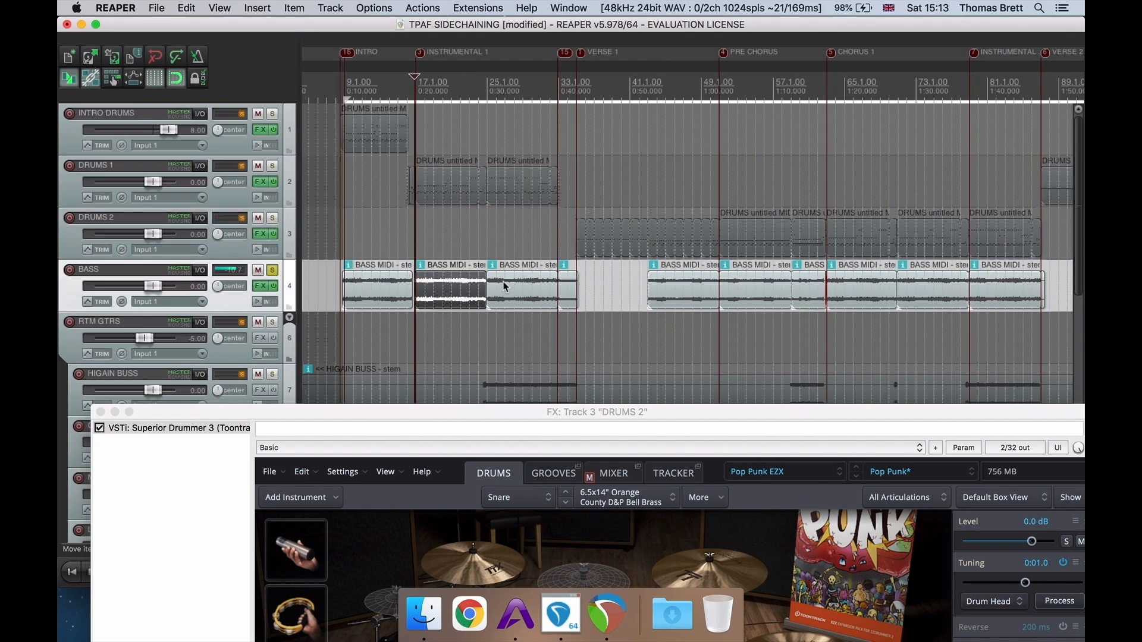
{"action": "scroll", "coordinate": [503, 282], "scroll_direction": "up", "scroll_amount": 3}
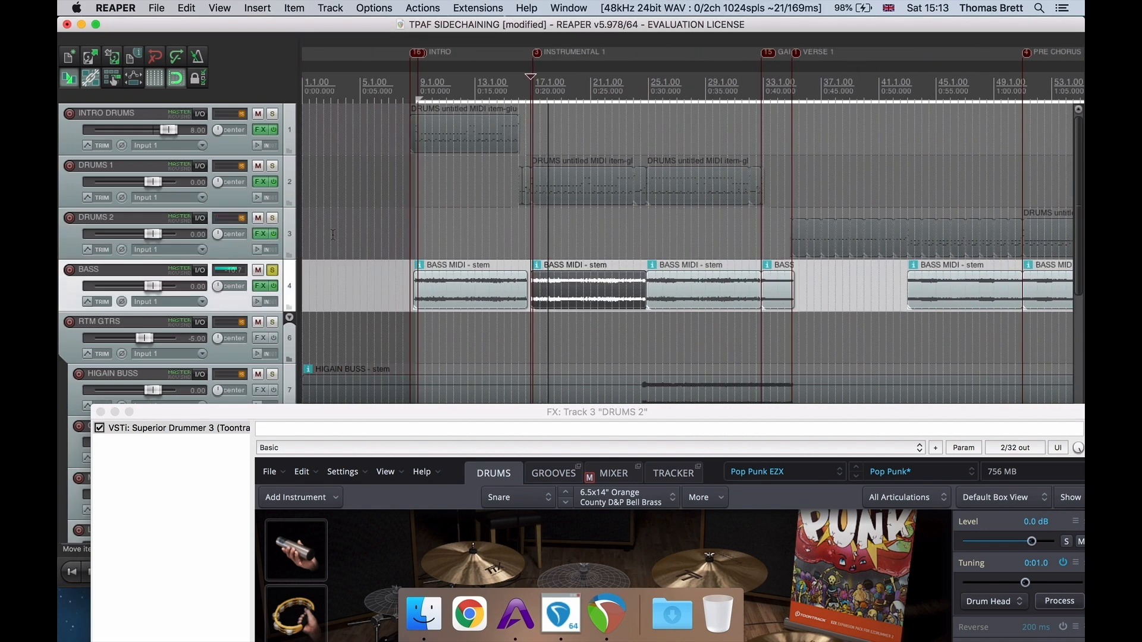
Step: Listen to DRUMS 1 soloed together with the BASS track, and clear both solos
{"action": "left_click", "coordinate": [273, 166]}
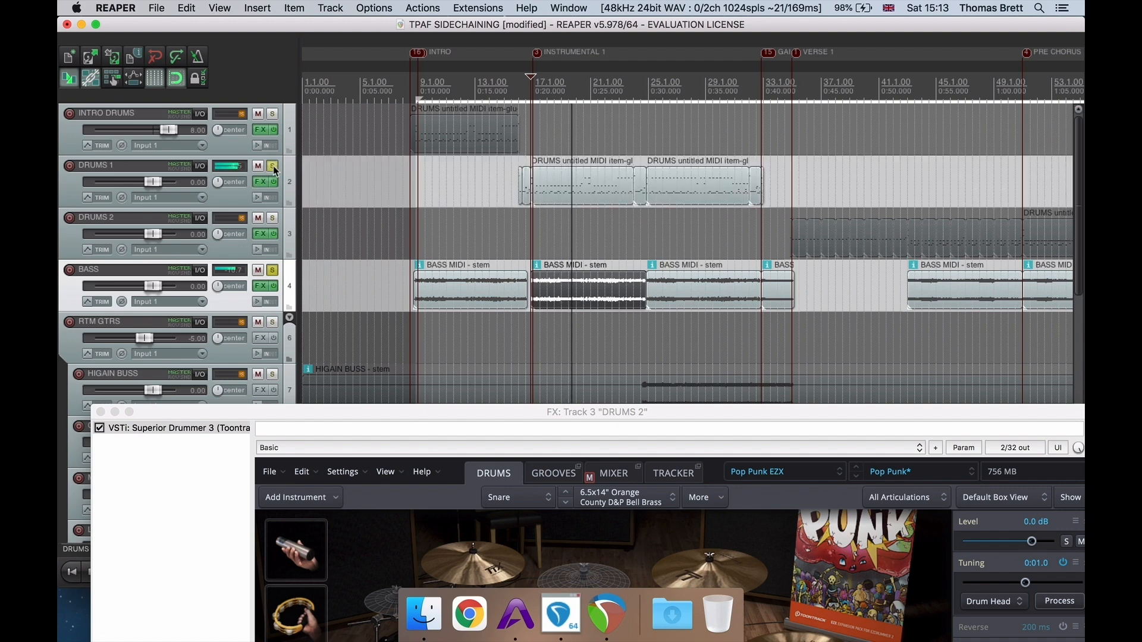
{"action": "key", "text": "XF86AudioRaiseVolume"}
{"action": "left_click", "coordinate": [273, 167]}
{"action": "left_click", "coordinate": [273, 271]}
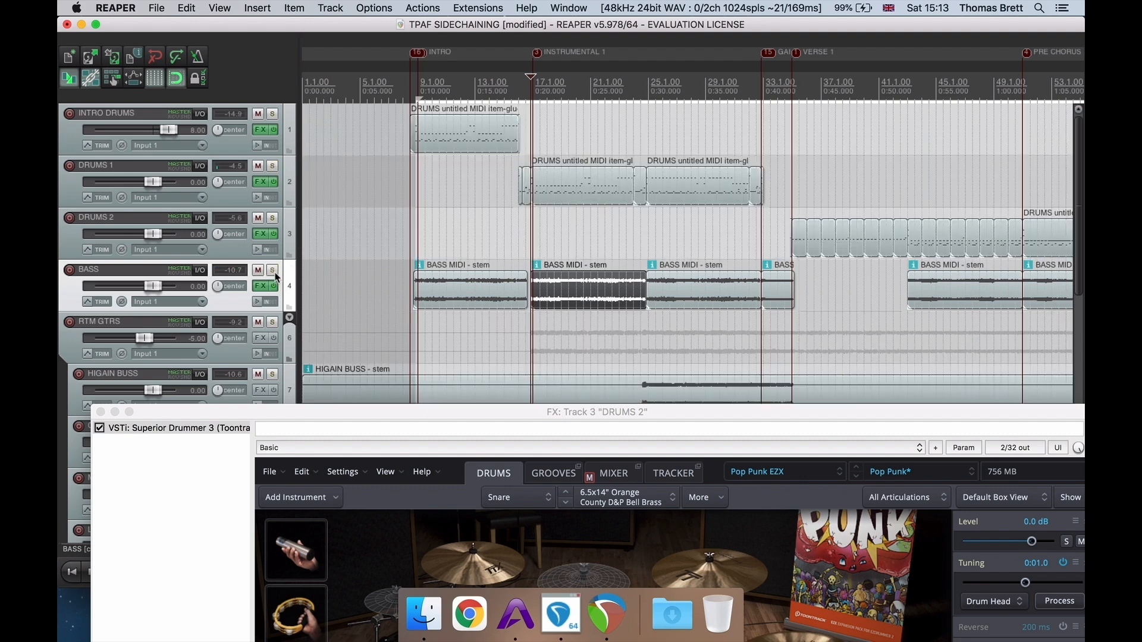
Step: Insert a new track directly below DRUMS 2 and name it DRUM MIDI
{"action": "left_click_drag", "start_coordinate": [626, 415], "coordinate": [592, 405]}
{"action": "scroll", "coordinate": [680, 307], "scroll_direction": "down", "scroll_amount": 5}
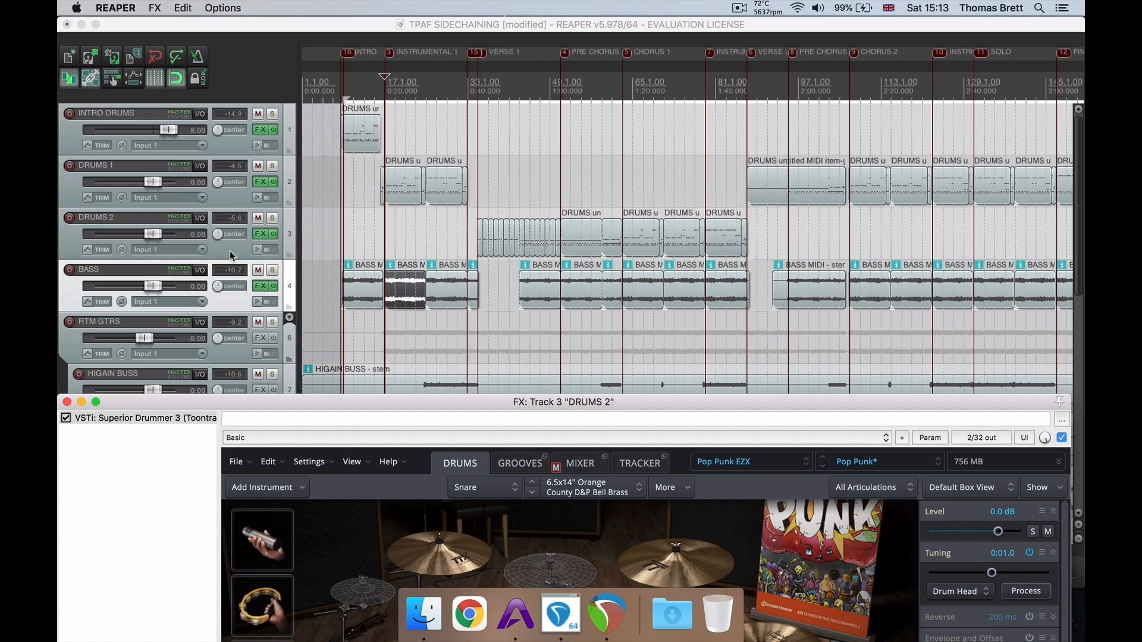
{"action": "left_click", "coordinate": [229, 249]}
{"action": "right_click", "coordinate": [230, 249]}
{"action": "left_click", "coordinate": [282, 185]}
{"action": "double_click", "coordinate": [128, 273]}
{"action": "type", "text": "DRUM MIDI"}
{"action": "key", "text": "Return"}
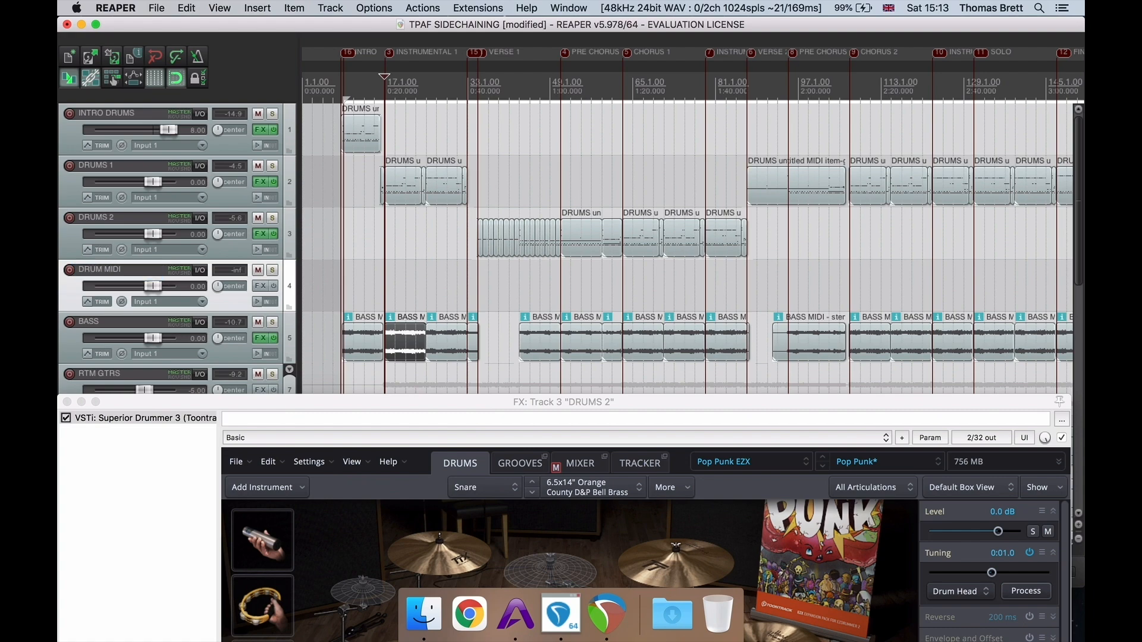
Step: Copy the INTRO DRUMS MIDI item onto the DRUM MIDI track at the same position
{"action": "left_click", "coordinate": [345, 139]}
{"action": "scroll", "coordinate": [351, 138], "scroll_direction": "up", "scroll_amount": 8}
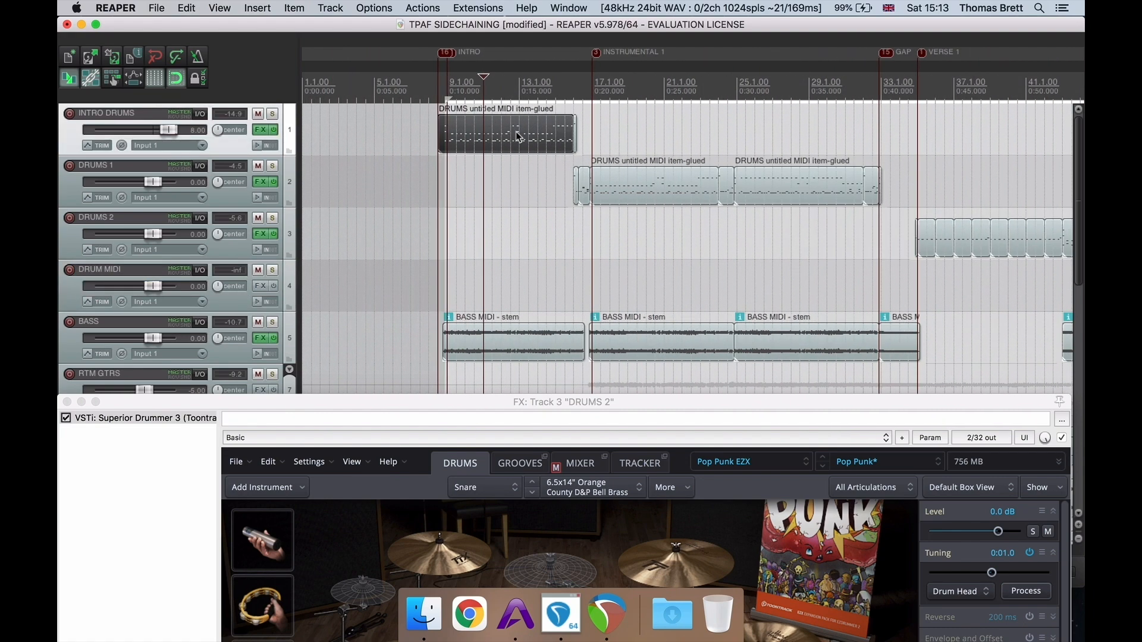
{"action": "scroll", "coordinate": [518, 137], "scroll_direction": "up", "scroll_amount": 4}
{"action": "left_click_drag", "start_coordinate": [629, 137], "coordinate": [626, 292]}
Step: Glue all MIDI items on DRUMS 1 into one item and copy it onto the DRUM MIDI track
{"action": "scroll", "coordinate": [426, 191], "scroll_direction": "down", "scroll_amount": 10}
{"action": "right_click", "coordinate": [355, 187]}
{"action": "left_click", "coordinate": [425, 340]}
{"action": "scroll", "coordinate": [711, 276], "scroll_direction": "up", "scroll_amount": 10}
{"action": "left_click", "coordinate": [711, 276]}
Step: Glue the DRUMS 2 MIDI items into one item and copy it onto the DRUM MIDI track in time
{"action": "right_click", "coordinate": [580, 241]}
{"action": "left_click", "coordinate": [648, 416]}
{"action": "left_click_drag", "start_coordinate": [561, 243], "coordinate": [564, 290]}
{"action": "scroll", "coordinate": [666, 285], "scroll_direction": "up", "scroll_amount": 5}
{"action": "scroll", "coordinate": [666, 285], "scroll_direction": "down", "scroll_amount": 8}
{"action": "left_click", "coordinate": [592, 239]}
Step: Solo the DRUM MIDI track and make its row taller, and close the DRUMS 2 effects window
{"action": "left_click", "coordinate": [272, 270]}
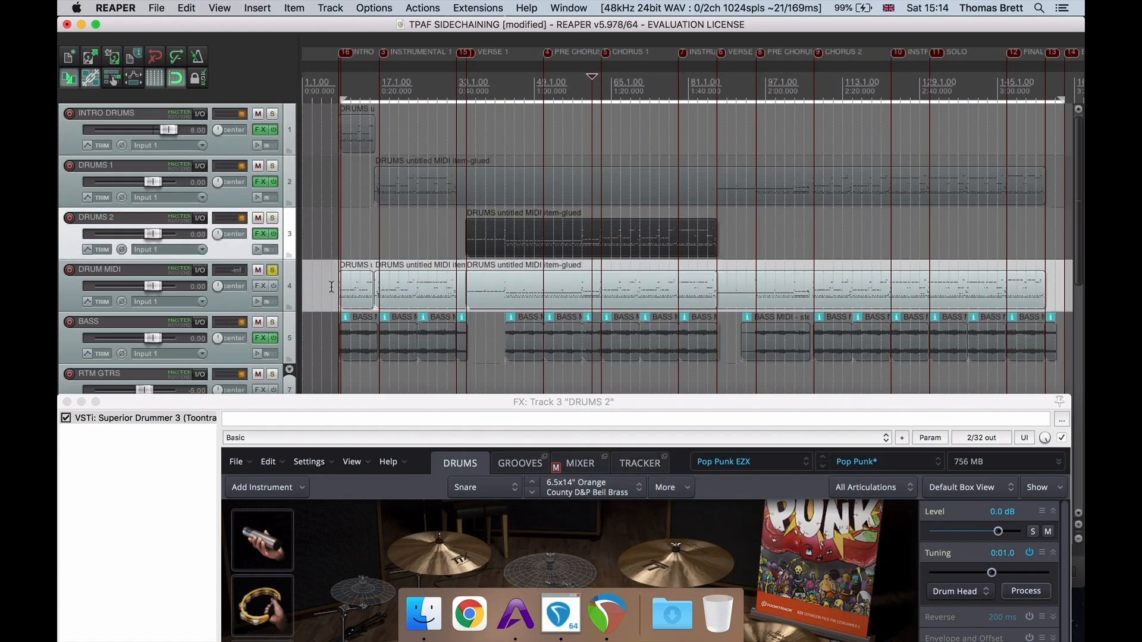
{"action": "left_click", "coordinate": [340, 286]}
{"action": "left_click_drag", "start_coordinate": [247, 310], "coordinate": [248, 357]}
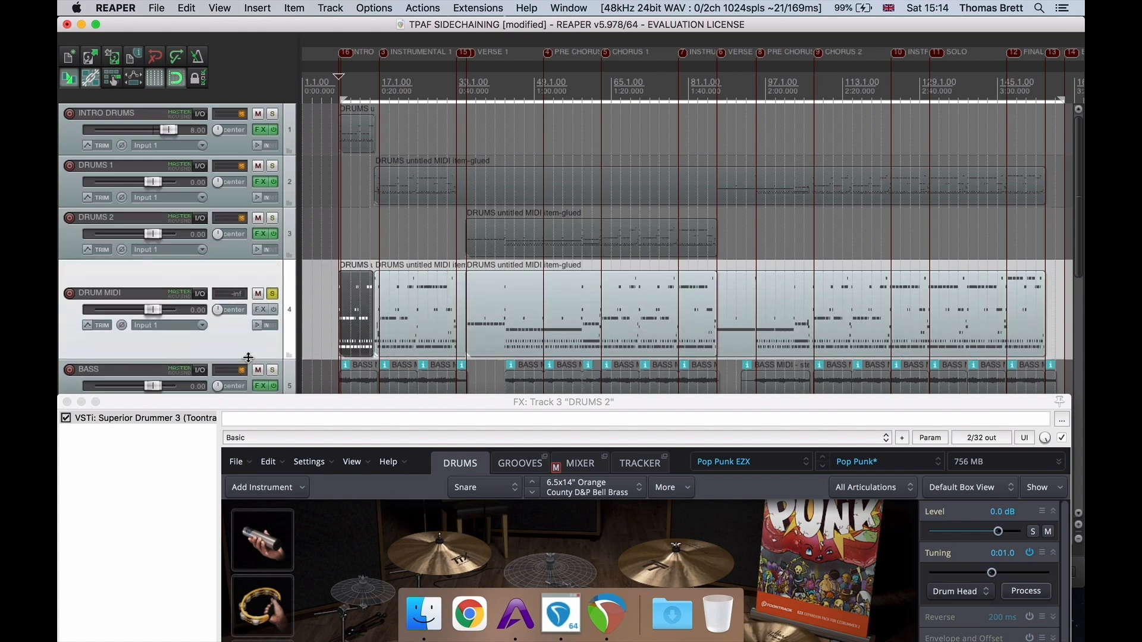
{"action": "left_click_drag", "start_coordinate": [128, 397], "coordinate": [209, 356]}
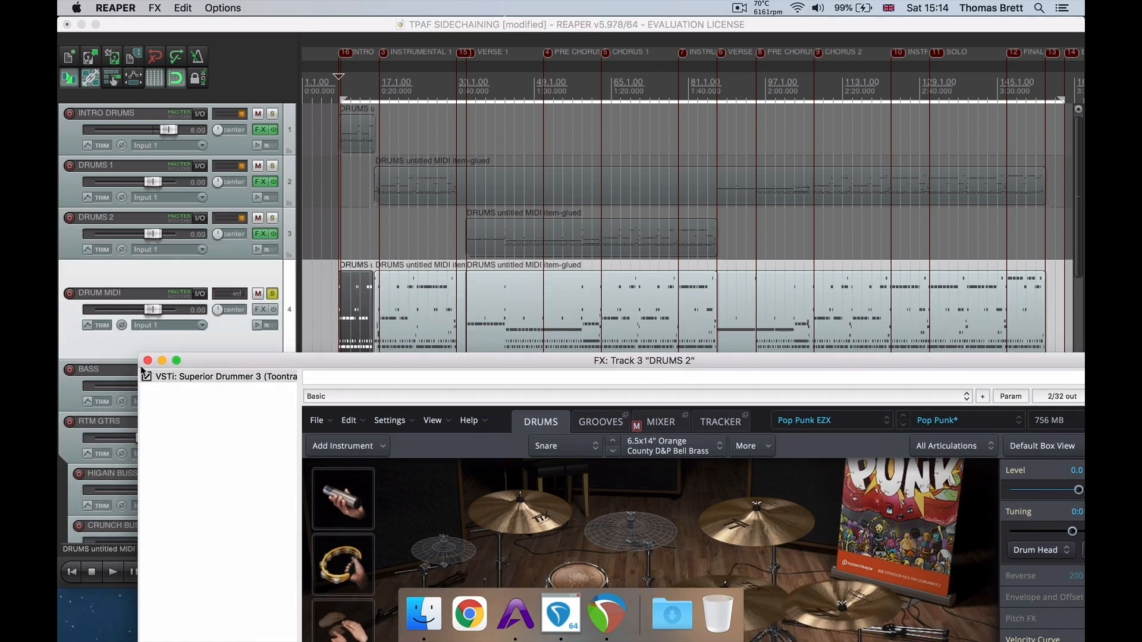
{"action": "left_click", "coordinate": [147, 361]}
Step: Add the VSTi SSDSampler (Slate Digital) (24 out) to the DRUM MIDI track, filtering the plugin list by "ssd"
{"action": "left_click", "coordinate": [259, 309]}
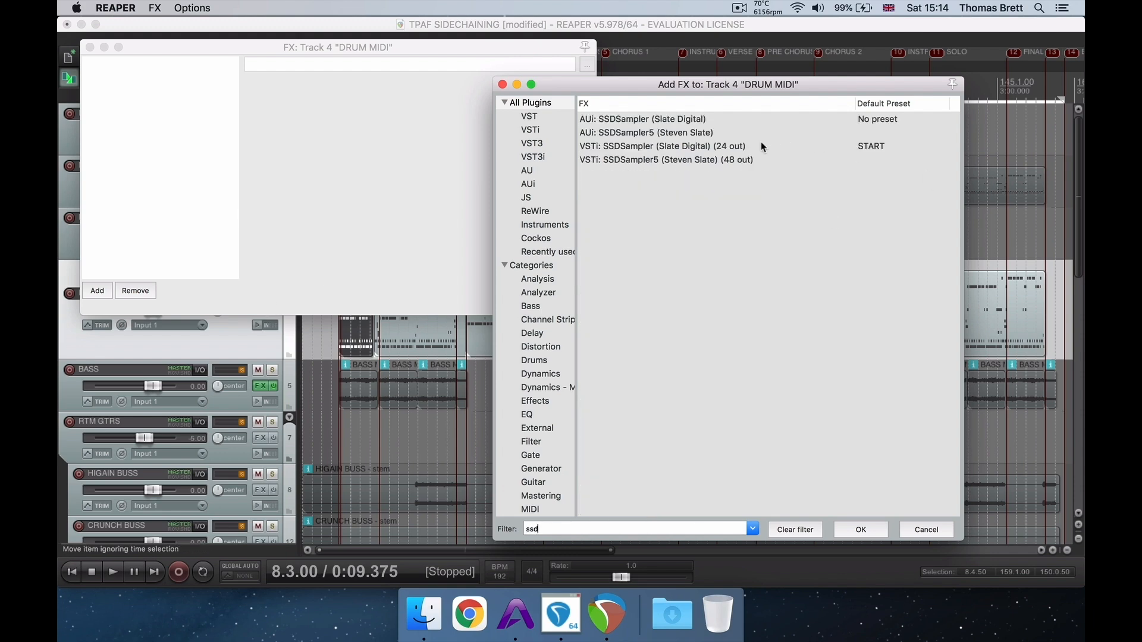
{"action": "left_click", "coordinate": [758, 145]}
{"action": "double_click", "coordinate": [757, 145]}
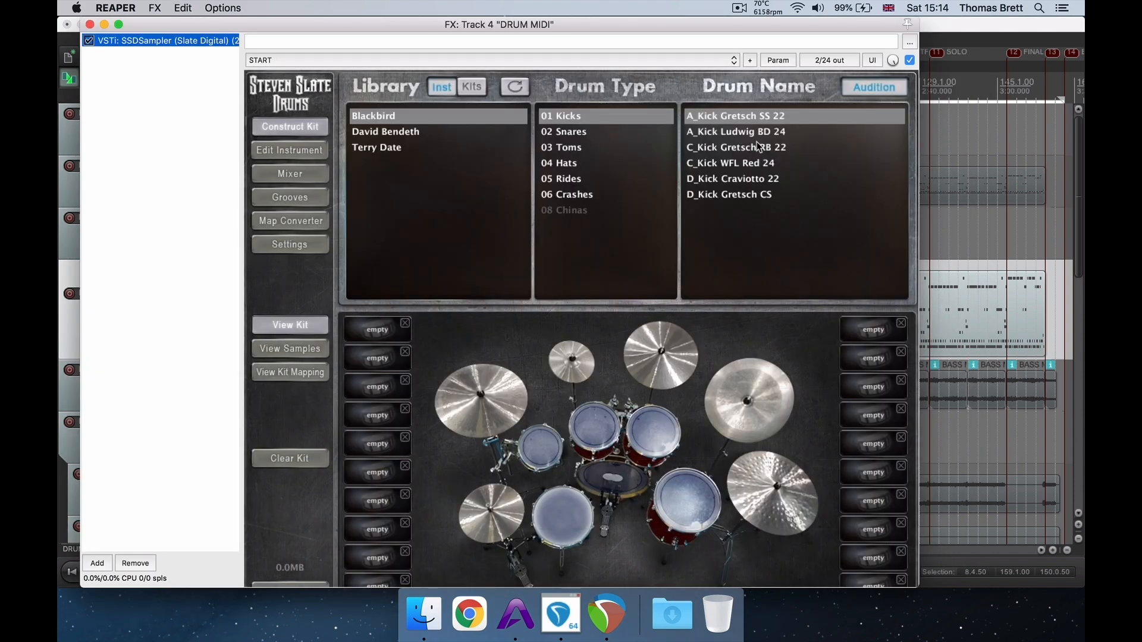
Step: Load CLICK KICK.wav from the DrumShotz library's KICKS folder into the sampler's first empty sample slot
{"action": "left_click", "coordinate": [290, 350]}
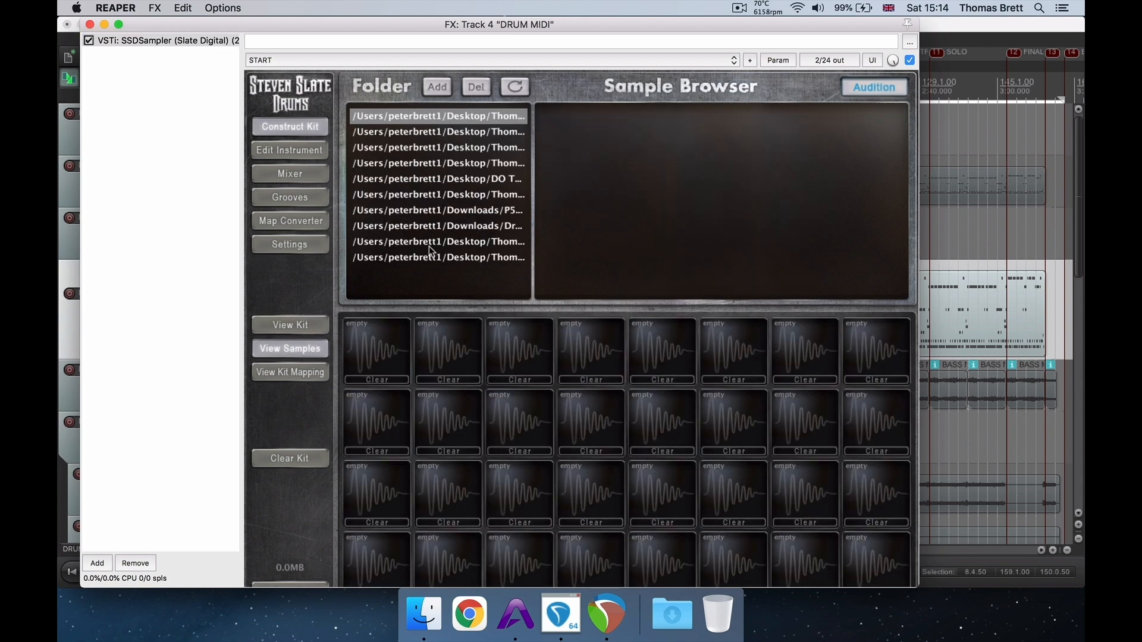
{"action": "left_click", "coordinate": [487, 131]}
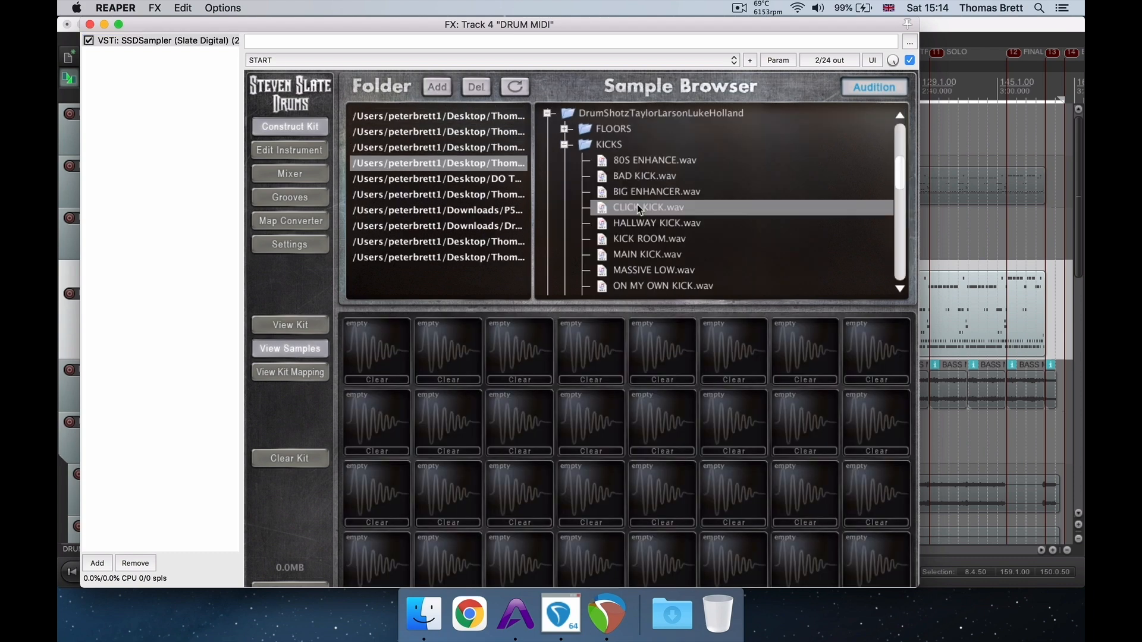
{"action": "left_click_drag", "start_coordinate": [637, 206], "coordinate": [385, 345]}
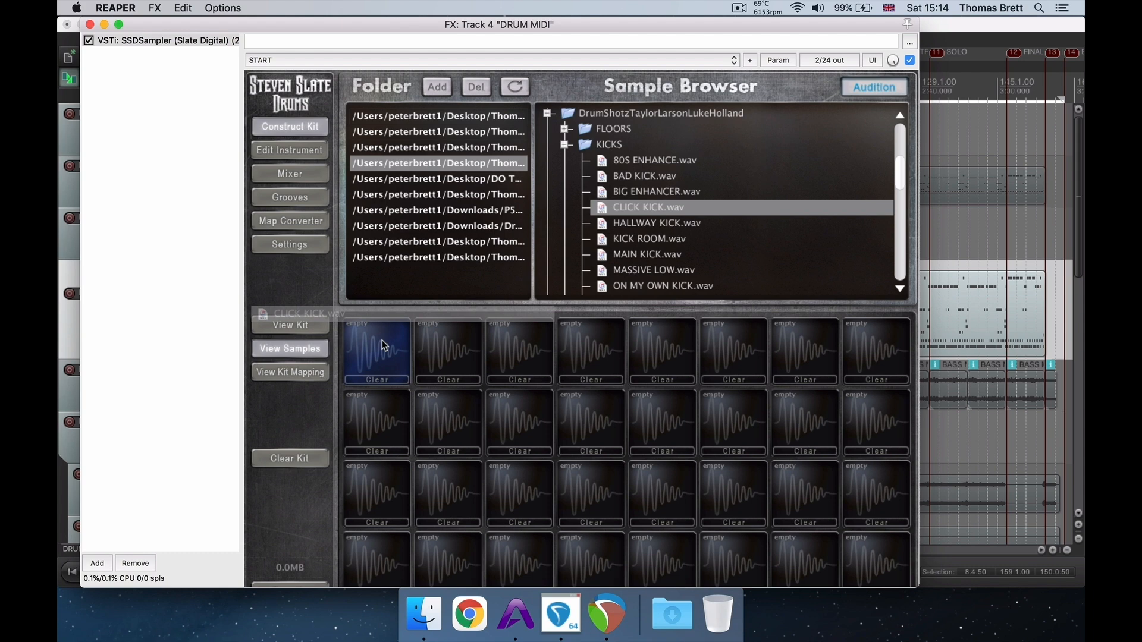
{"action": "left_click_drag", "start_coordinate": [384, 346], "coordinate": [384, 346]}
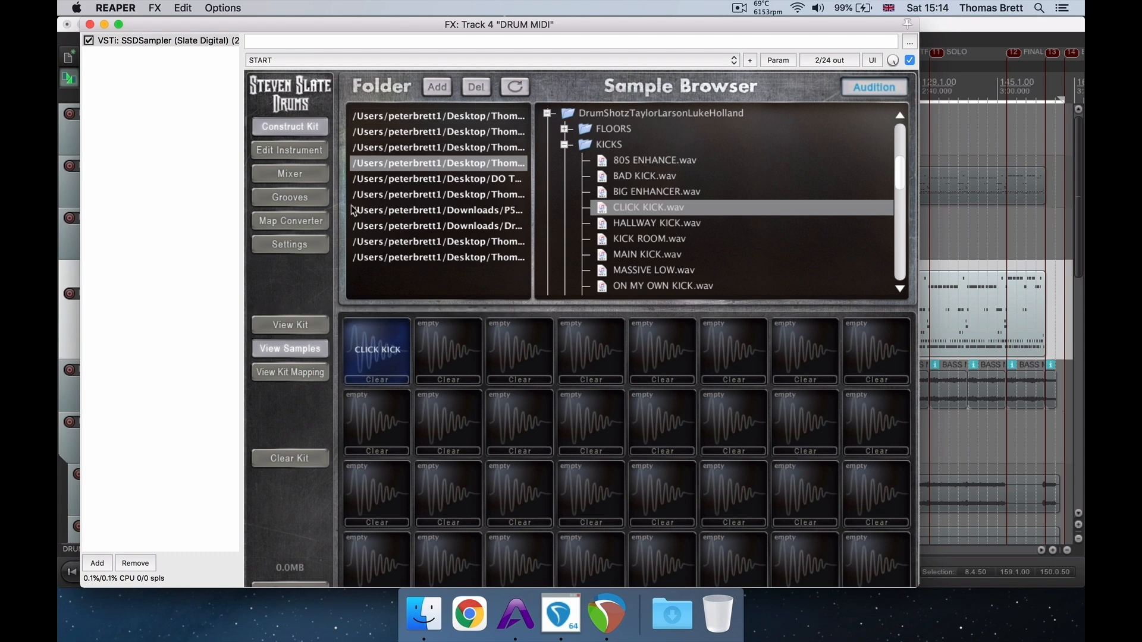
Step: Close the sampler window, stop playback, and check the kick note's key by auditioning C1 in a DRUM MIDI item's MIDI editor
{"action": "left_click", "coordinate": [91, 25]}
{"action": "scroll", "coordinate": [651, 326], "scroll_direction": "up", "scroll_amount": 10}
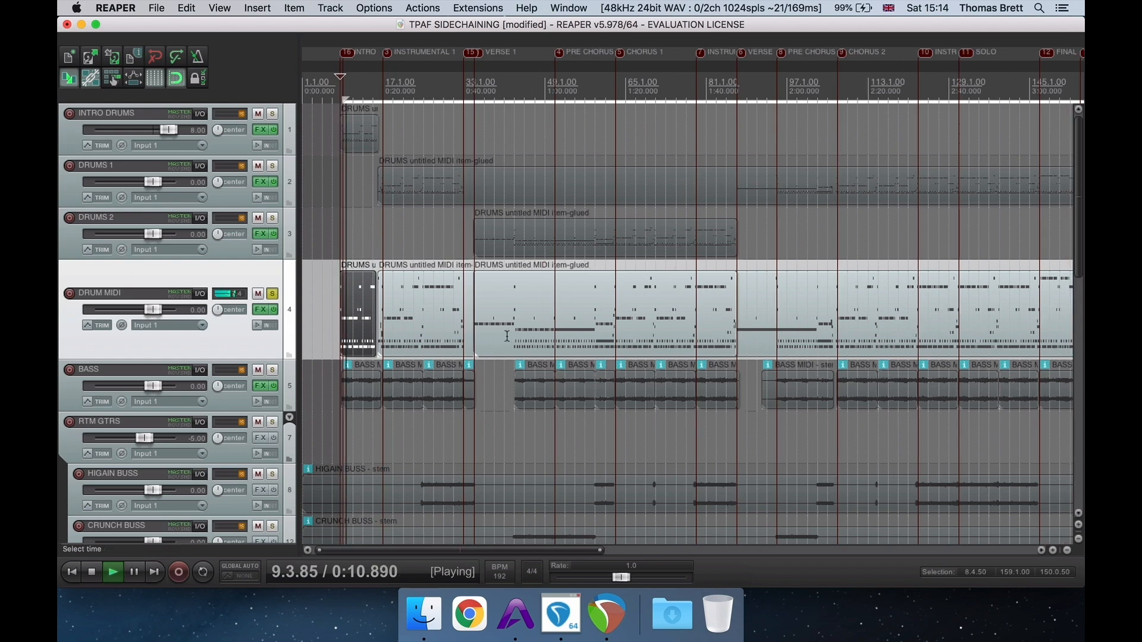
{"action": "key", "text": "space"}
{"action": "double_click", "coordinate": [651, 325]}
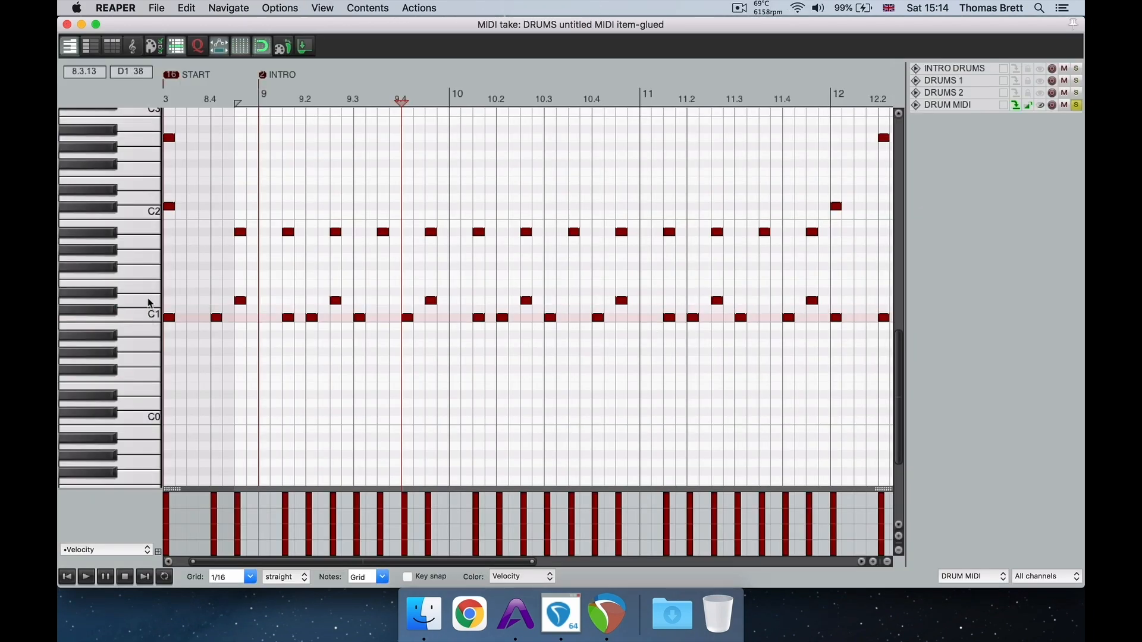
{"action": "left_click", "coordinate": [151, 319]}
{"action": "left_click", "coordinate": [68, 24]}
{"action": "scroll", "coordinate": [551, 218], "scroll_direction": "down", "scroll_amount": 10}
{"action": "scroll", "coordinate": [550, 218], "scroll_direction": "down", "scroll_amount": 10}
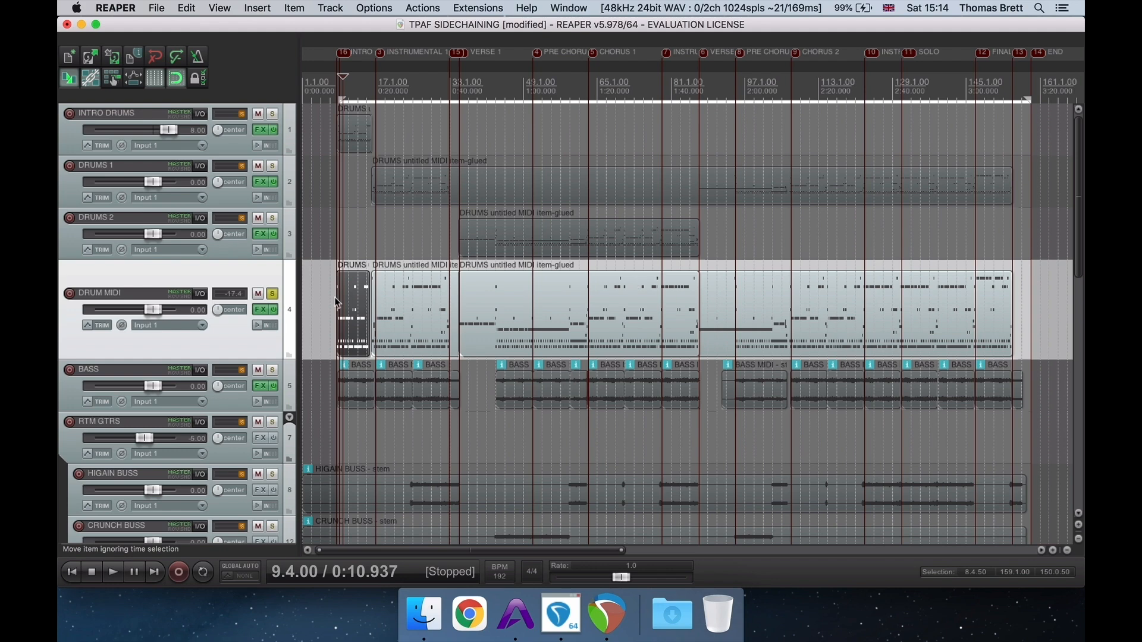
Step: Disable the DRUM MIDI track's master send and play the track soloed to check its output
{"action": "left_click", "coordinate": [273, 294]}
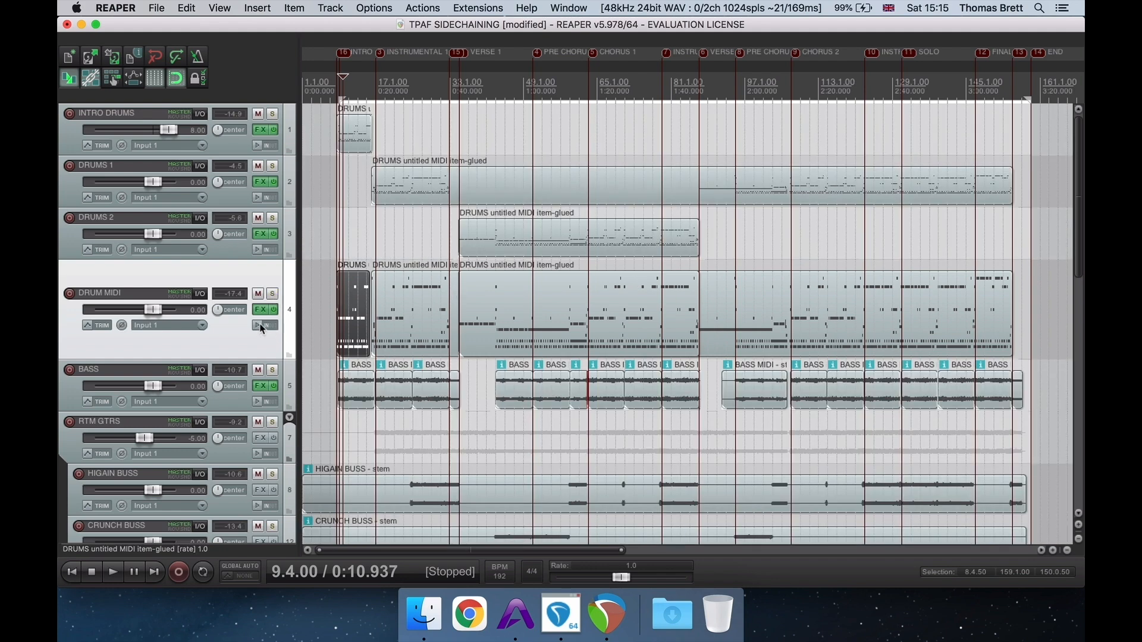
{"action": "left_click", "coordinate": [200, 294]}
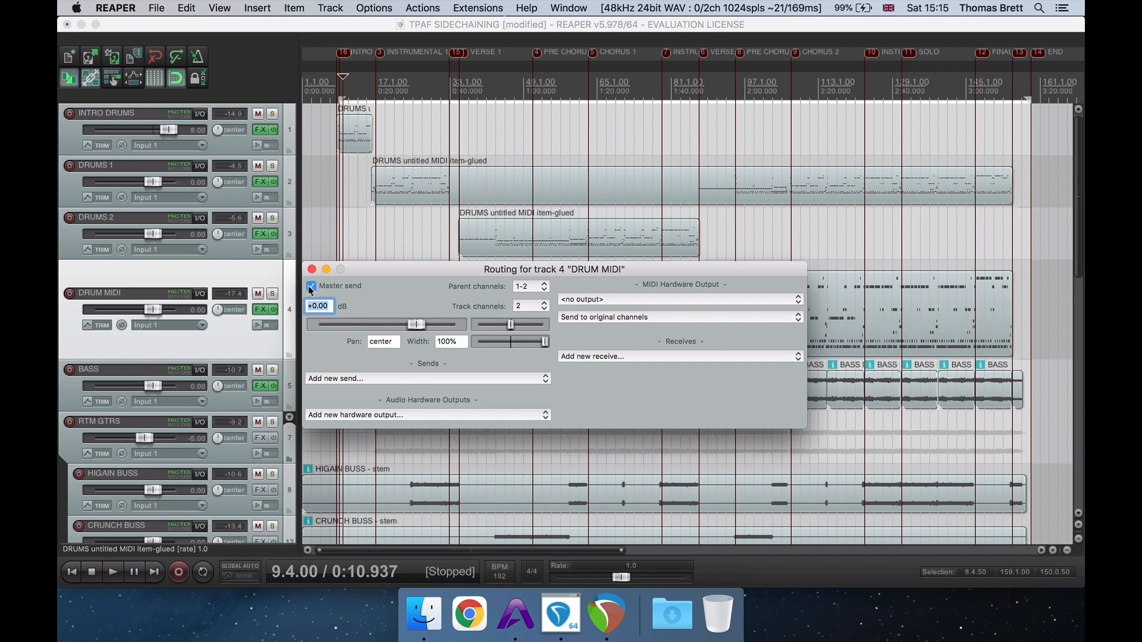
{"action": "left_click", "coordinate": [273, 294]}
{"action": "key", "text": "space"}
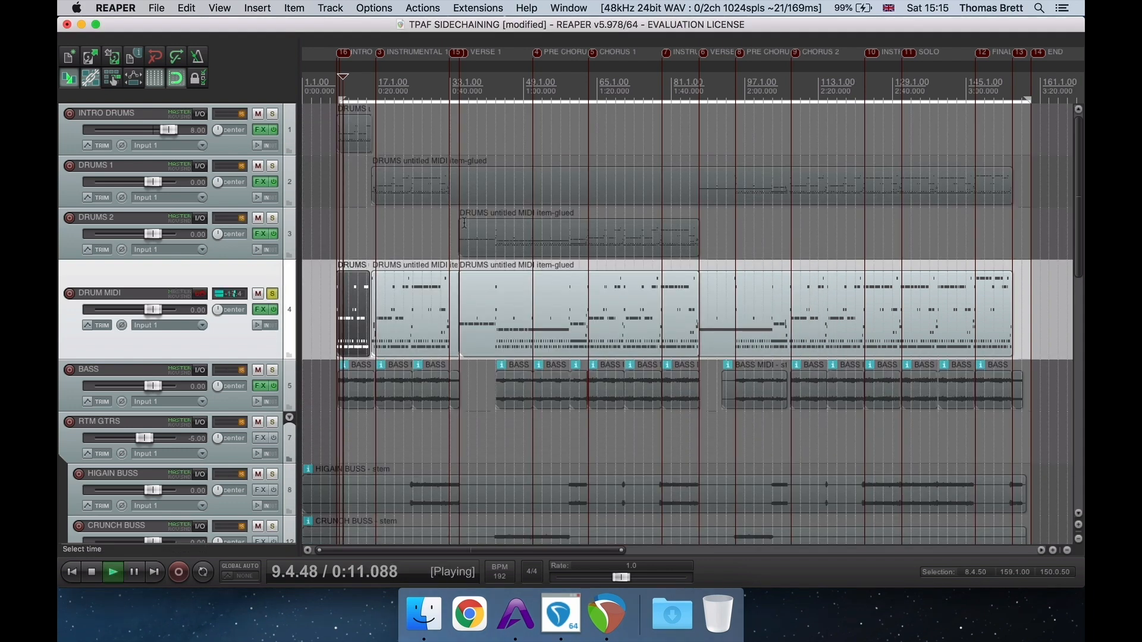
{"action": "key", "text": "space"}
Step: Add a send from DRUM MIDI to the BASS track, routing audio channels 1/2 to 3/4
{"action": "left_click", "coordinate": [201, 294]}
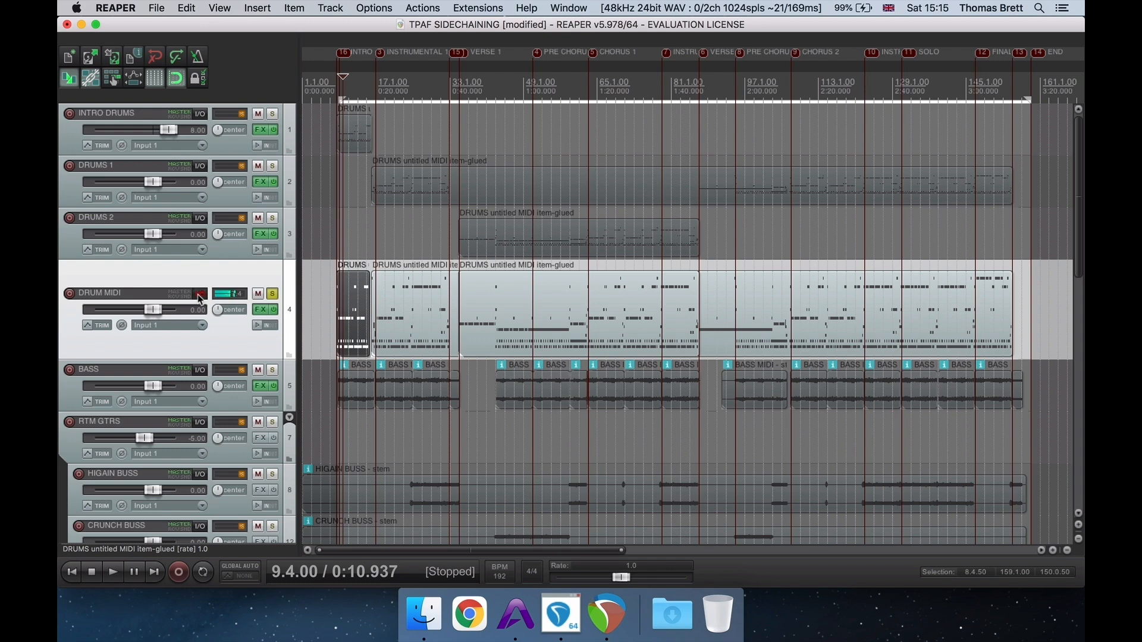
{"action": "left_click", "coordinate": [446, 379]}
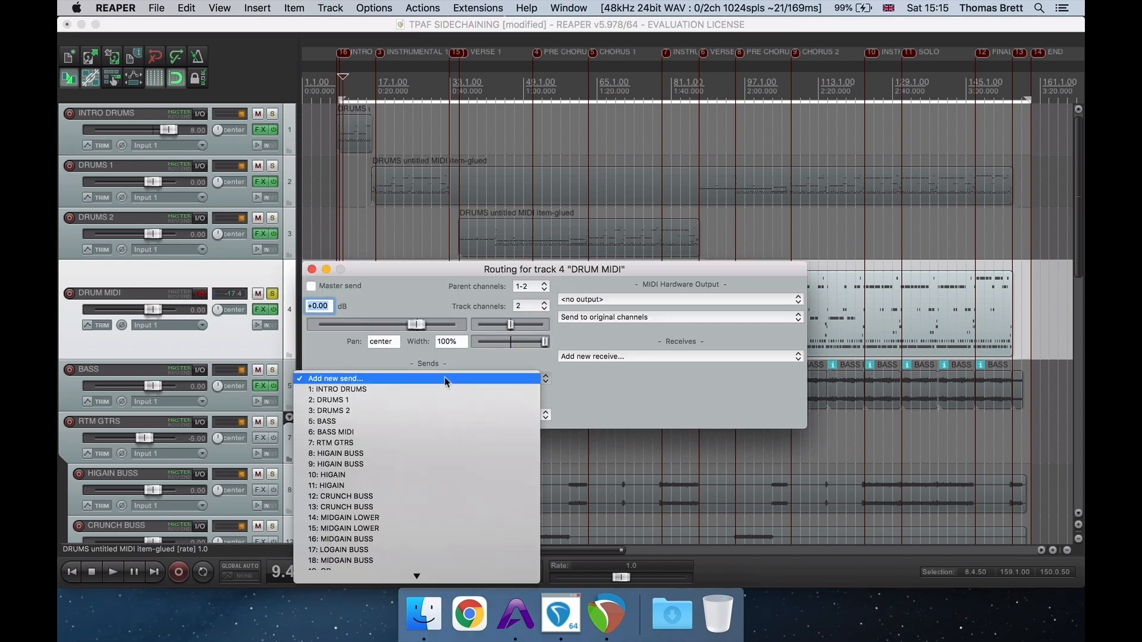
{"action": "left_click", "coordinate": [426, 421]}
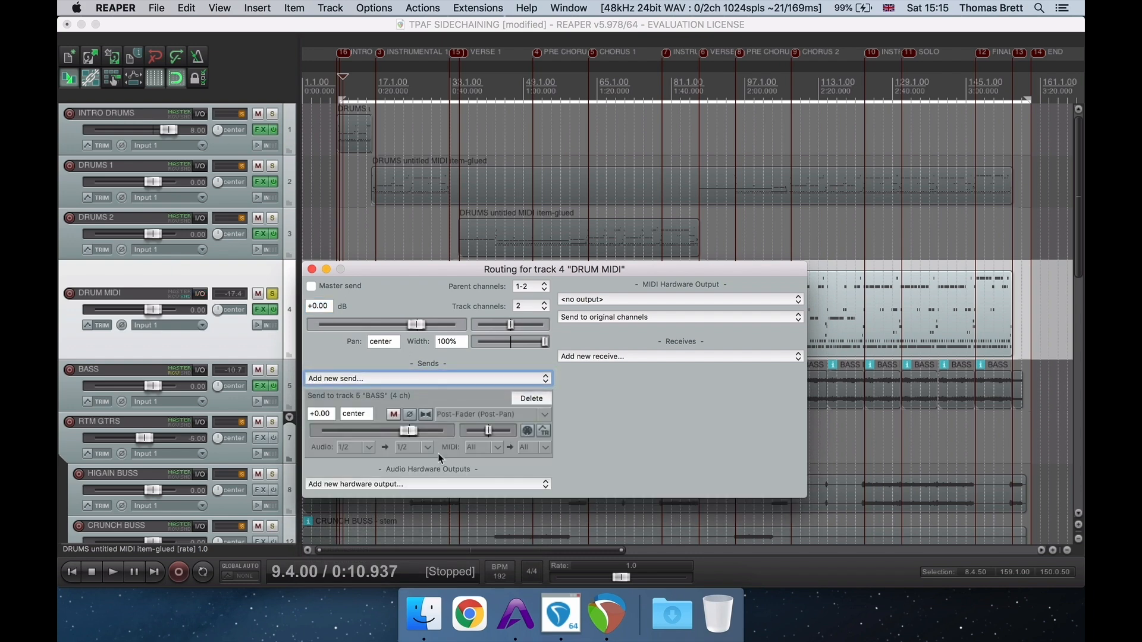
{"action": "left_click", "coordinate": [427, 449]}
{"action": "left_click", "coordinate": [430, 489]}
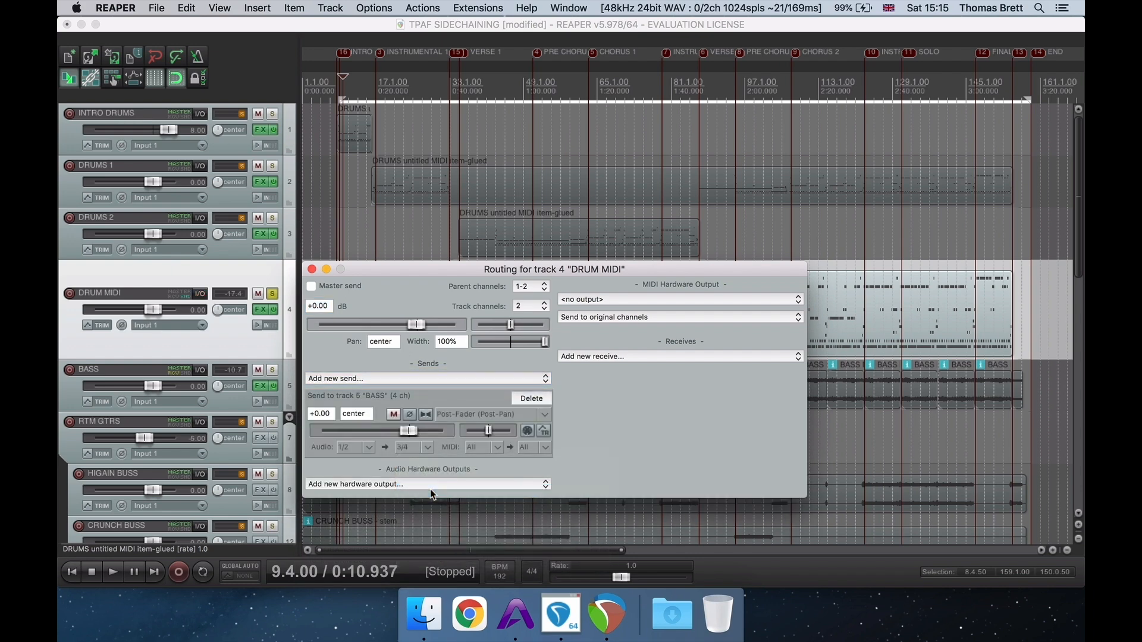
{"action": "left_click", "coordinate": [312, 269]}
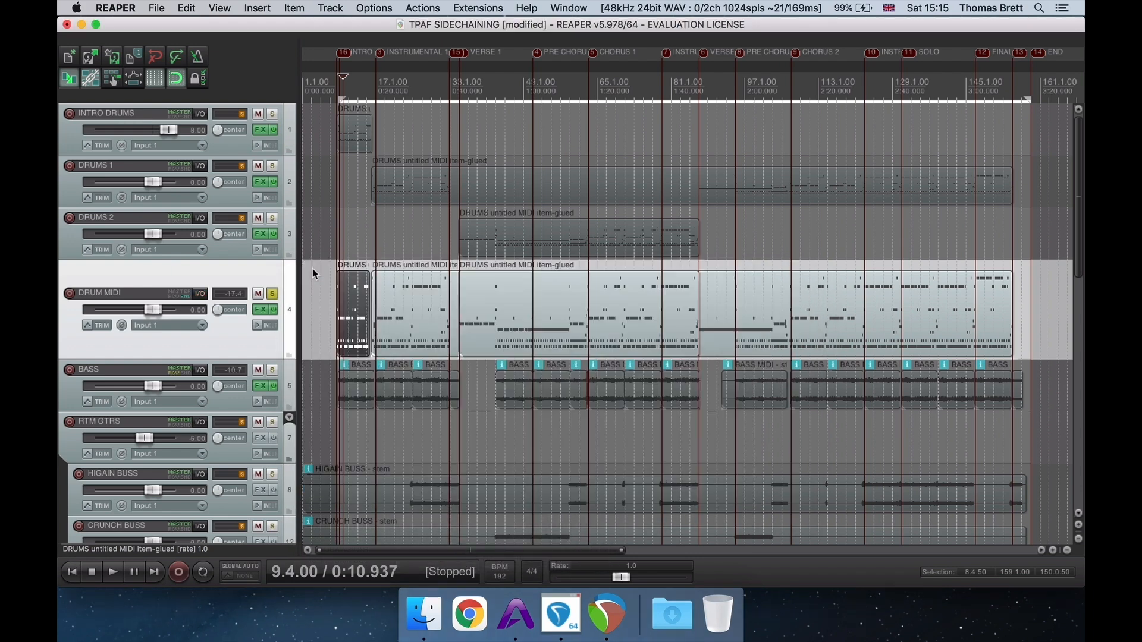
Step: Solo BASS instead of DRUM MIDI, check its routing and playback, and place the edit cursor at 8.3.00
{"action": "left_click", "coordinate": [272, 294]}
{"action": "left_click", "coordinate": [272, 370]}
{"action": "scroll", "coordinate": [384, 366], "scroll_direction": "up", "scroll_amount": 8}
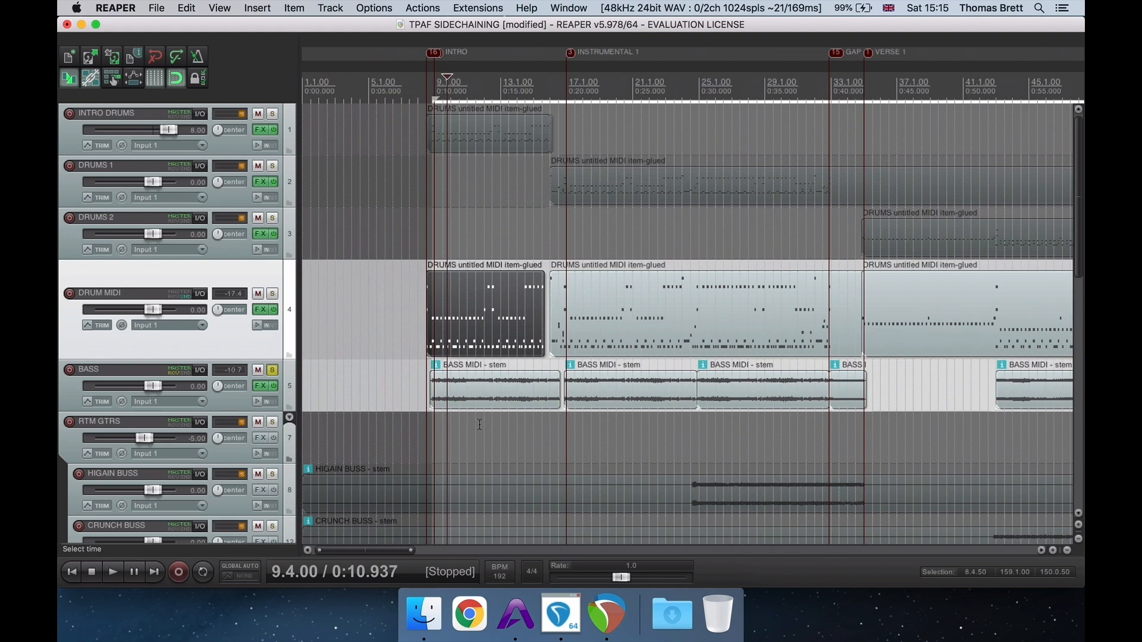
{"action": "left_click", "coordinate": [202, 370]}
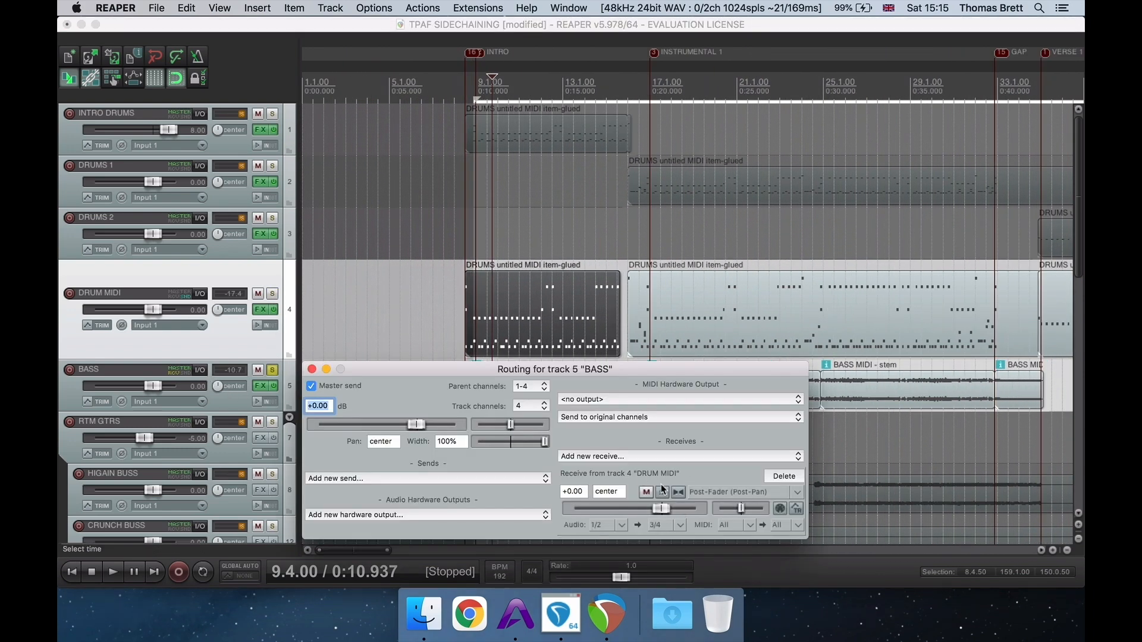
{"action": "key", "text": "space"}
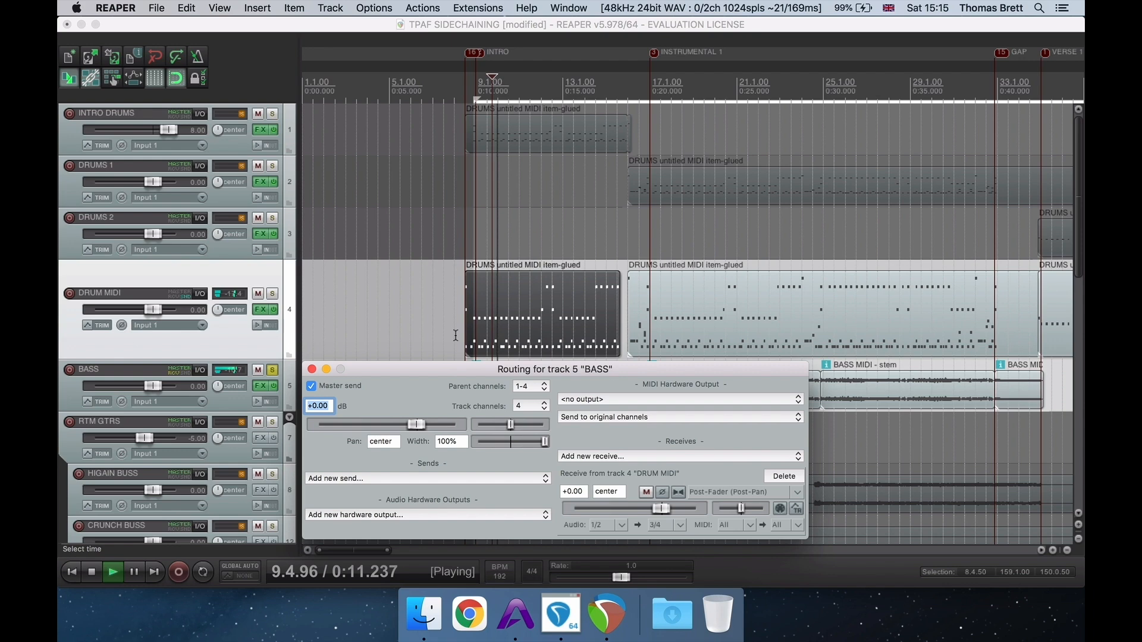
{"action": "left_click", "coordinate": [312, 369]}
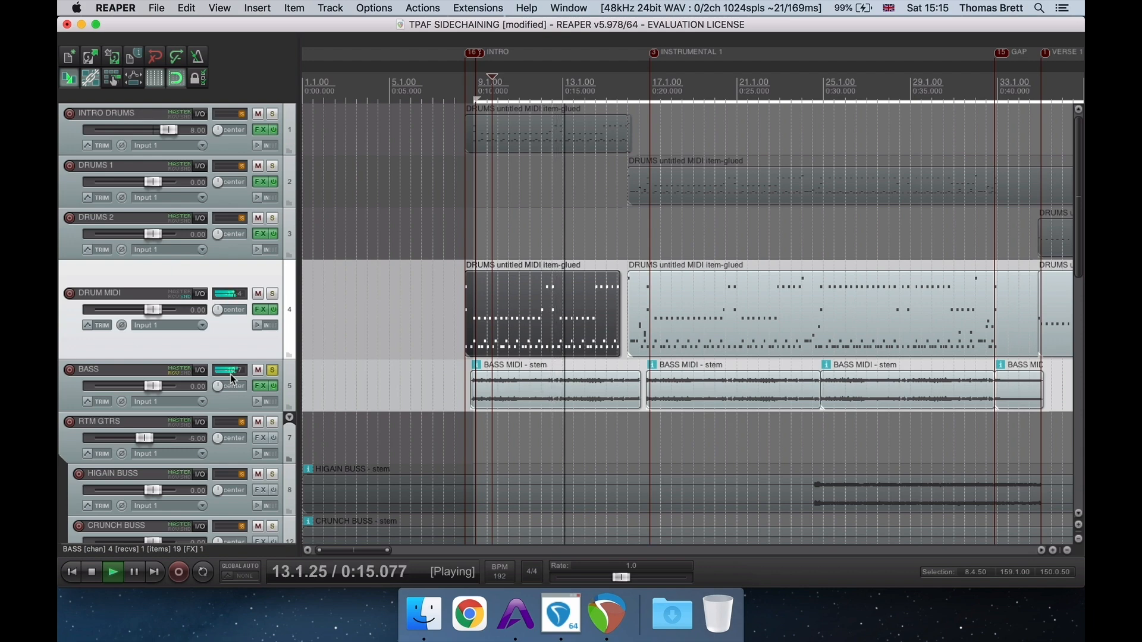
{"action": "key", "text": "space"}
{"action": "left_click", "coordinate": [467, 320]}
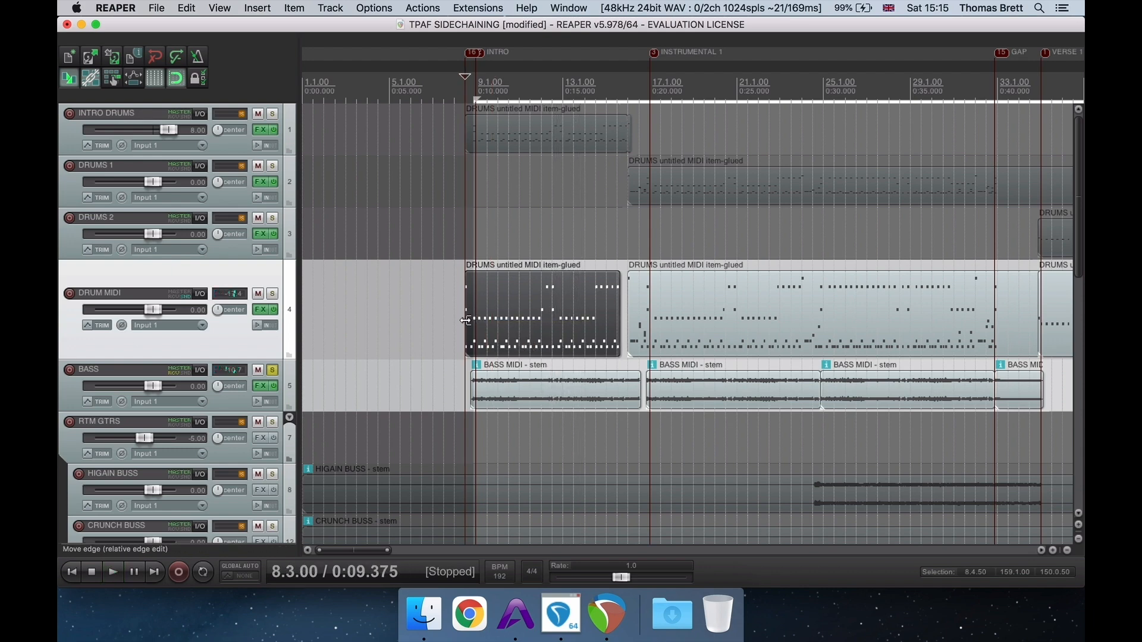
Step: Add VST: FabFilter Pro-MB (FabFilter) to the BASS track's effects, filtering the plugin list by "pro mb"
{"action": "left_click", "coordinate": [263, 391]}
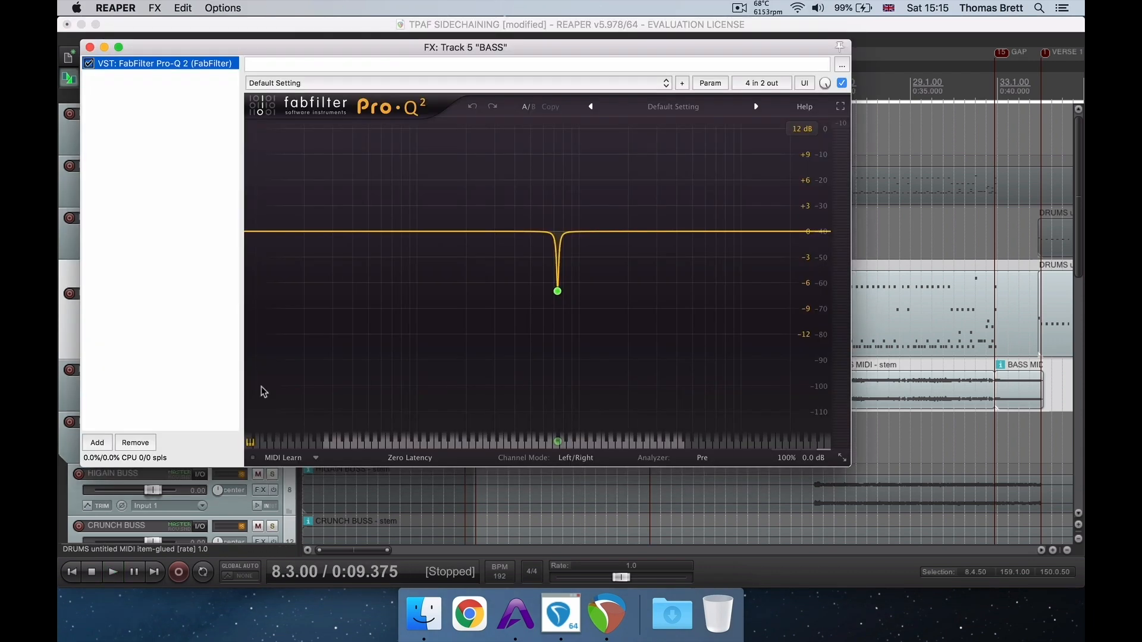
{"action": "double_click", "coordinate": [182, 178]}
{"action": "type", "text": "pro mb"}
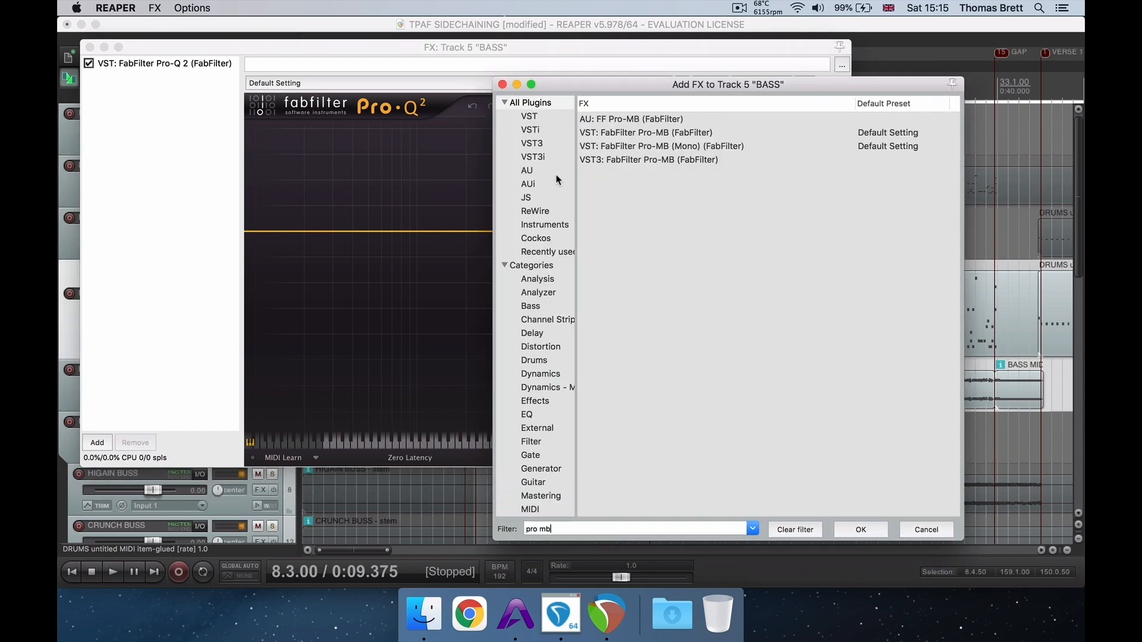
{"action": "double_click", "coordinate": [665, 133]}
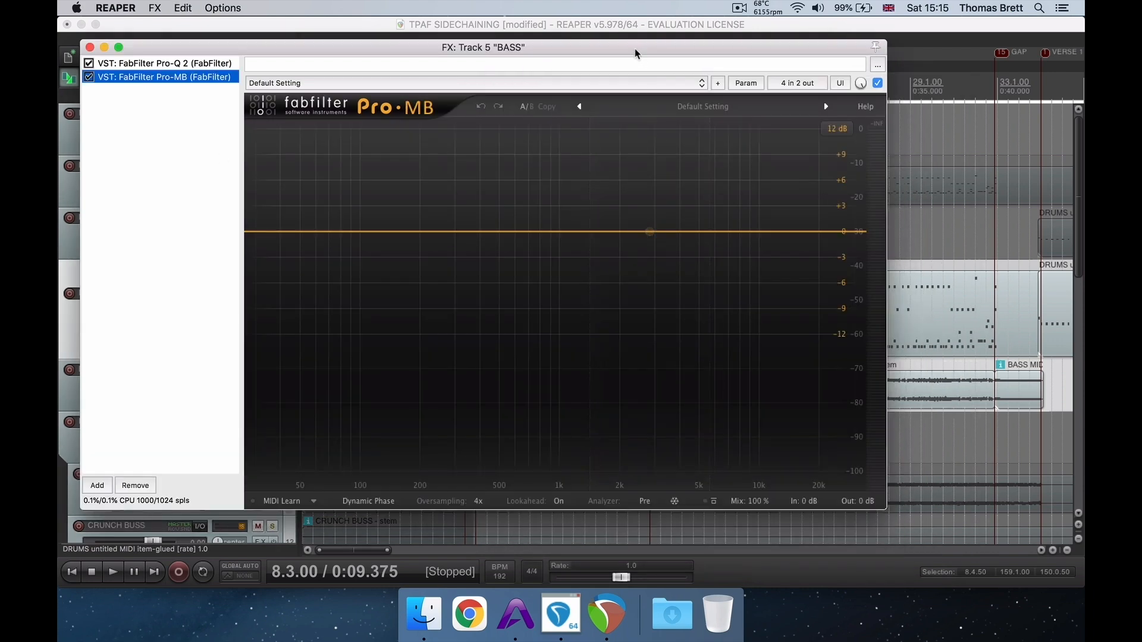
{"action": "left_click_drag", "start_coordinate": [629, 48], "coordinate": [715, 53]}
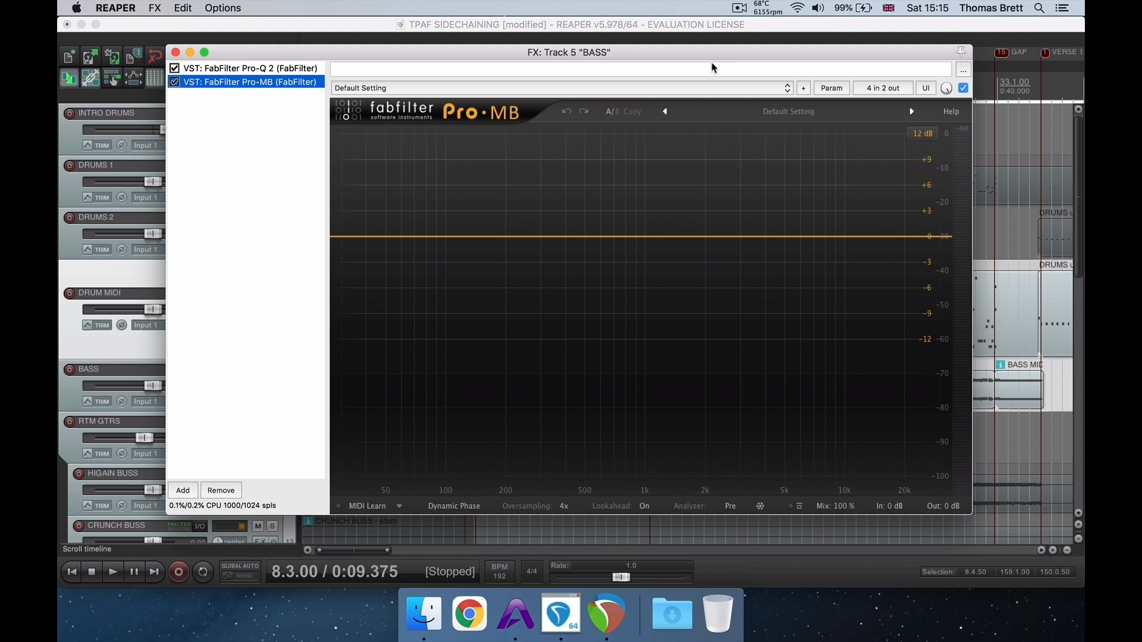
Step: Create a compression band in Pro-MB and extend both crossovers to cover the full frequency spectrum
{"action": "left_click", "coordinate": [606, 241]}
{"action": "left_click_drag", "start_coordinate": [546, 198], "coordinate": [282, 199]}
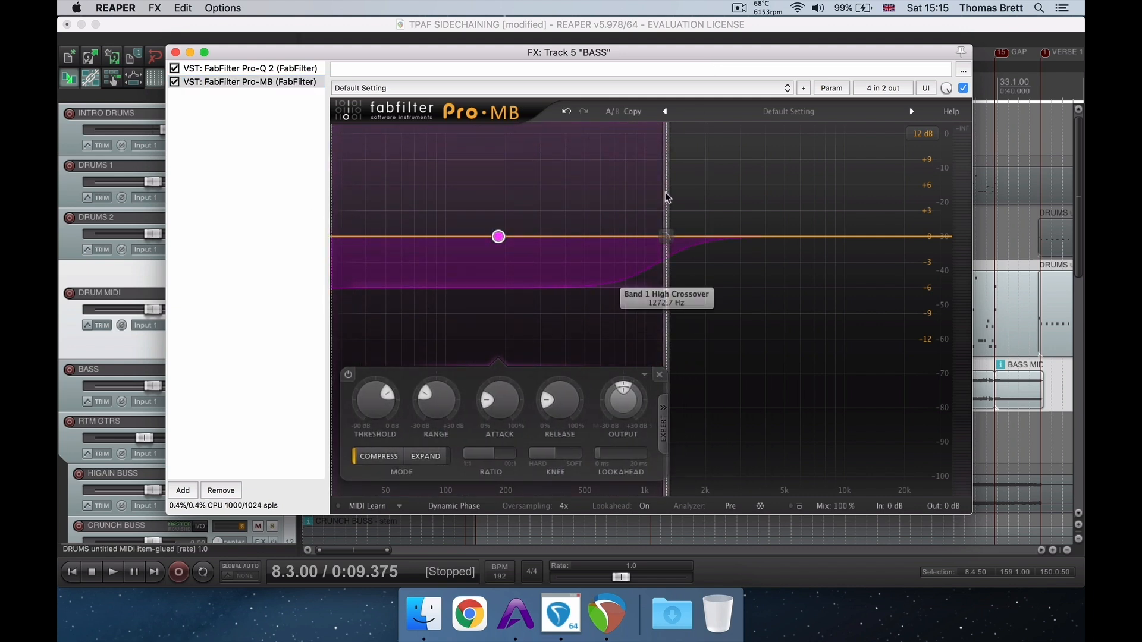
{"action": "left_click_drag", "start_coordinate": [666, 205], "coordinate": [951, 206]}
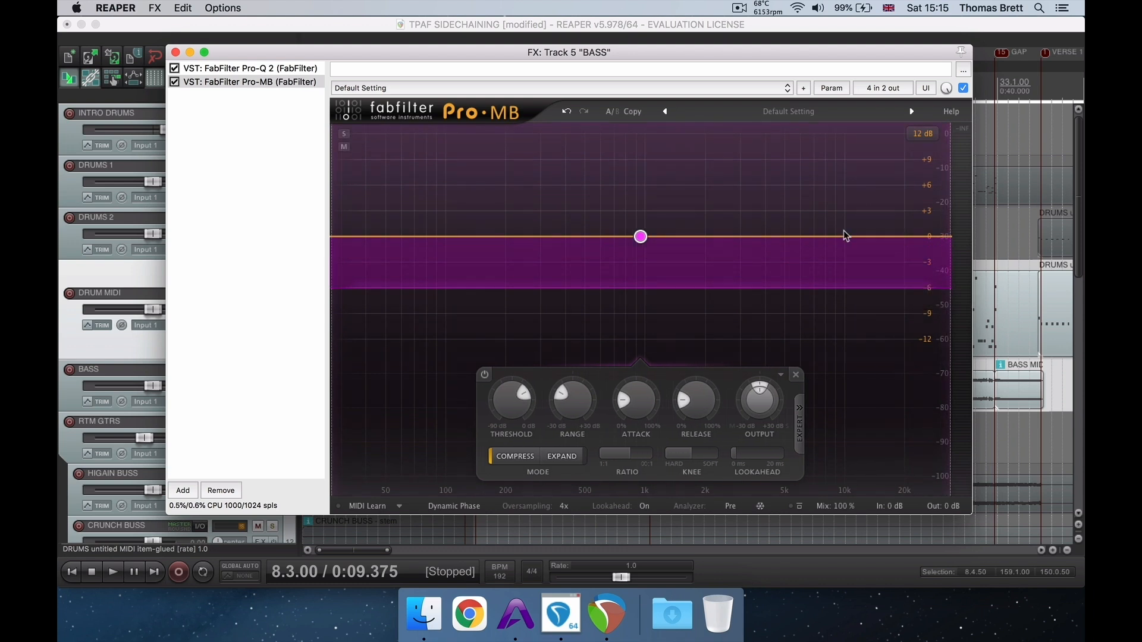
Step: Lower the band's range to about -11 dB and reduce its threshold to mid-scale while playing the bass
{"action": "key", "text": "space"}
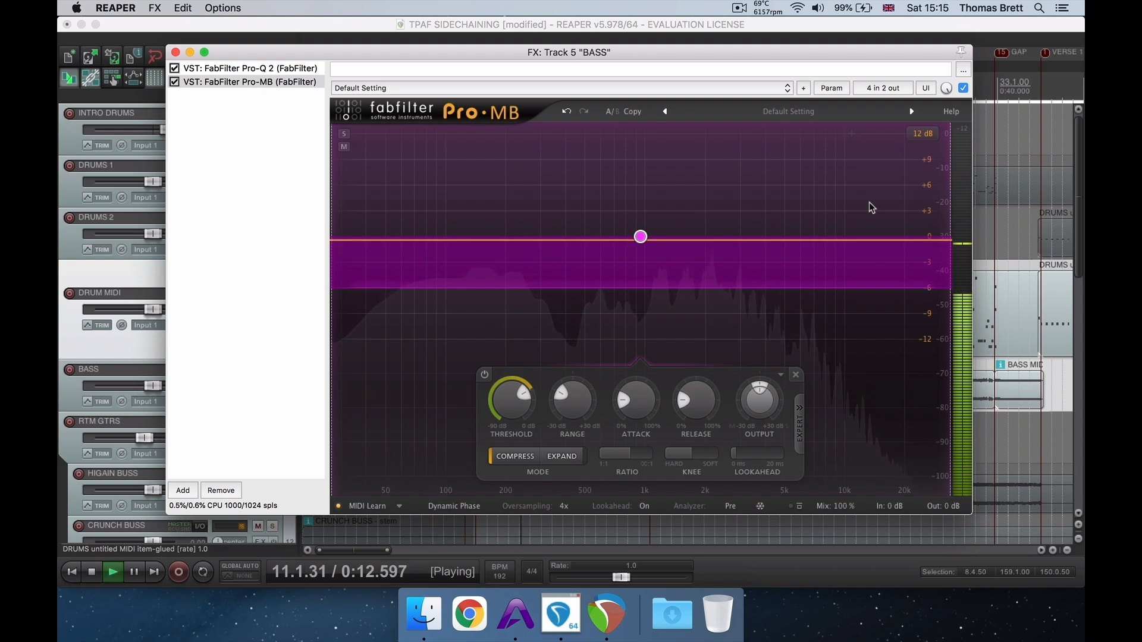
{"action": "mouse_move", "coordinate": [562, 398]}
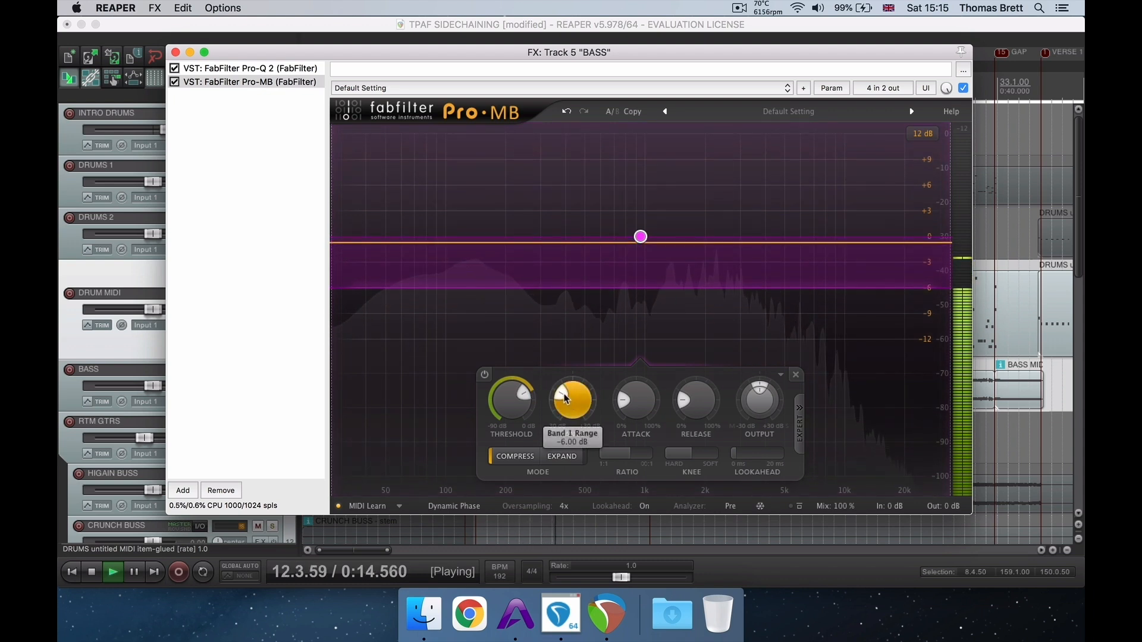
{"action": "left_click_drag", "start_coordinate": [562, 397], "coordinate": [513, 388]}
{"action": "key", "text": "space"}
{"action": "key", "text": "space"}
{"action": "key", "text": "space"}
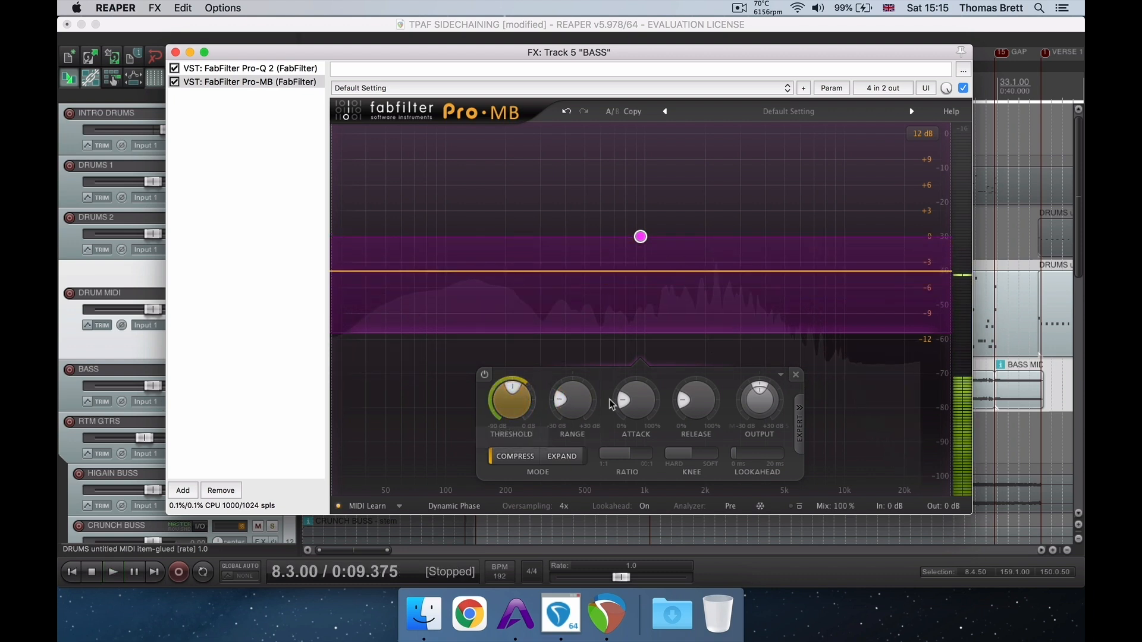
Step: Shorten the band's attack to its minimum and set its release to 9.4%, playing back to hear it
{"action": "mouse_move", "coordinate": [624, 402]}
{"action": "mouse_move", "coordinate": [686, 411]}
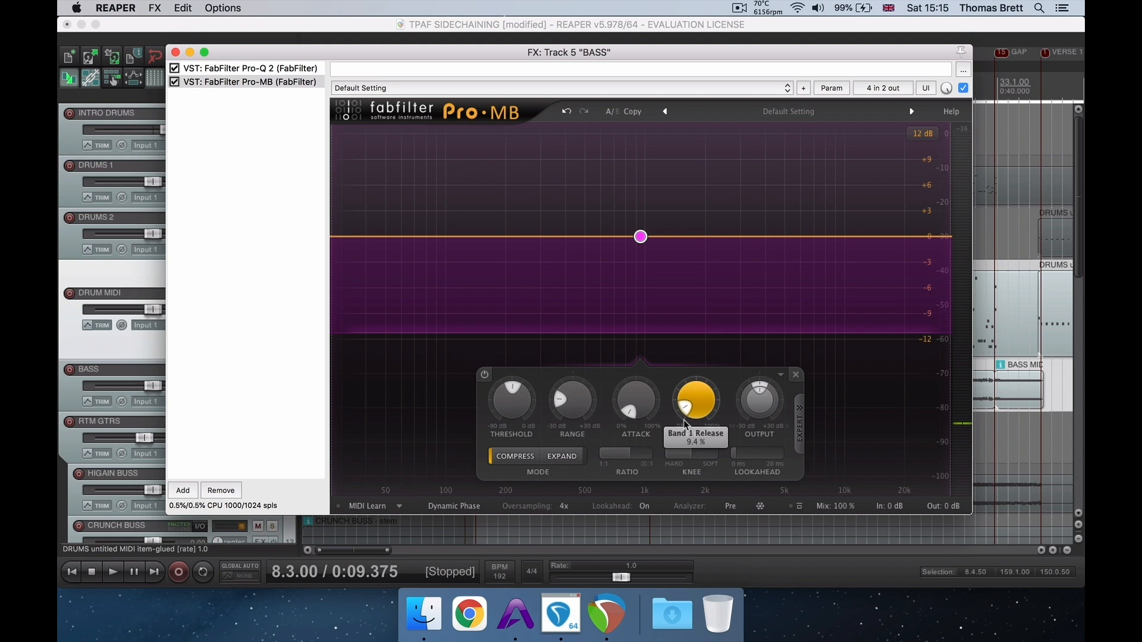
{"action": "key", "text": "space"}
{"action": "key", "text": "space"}
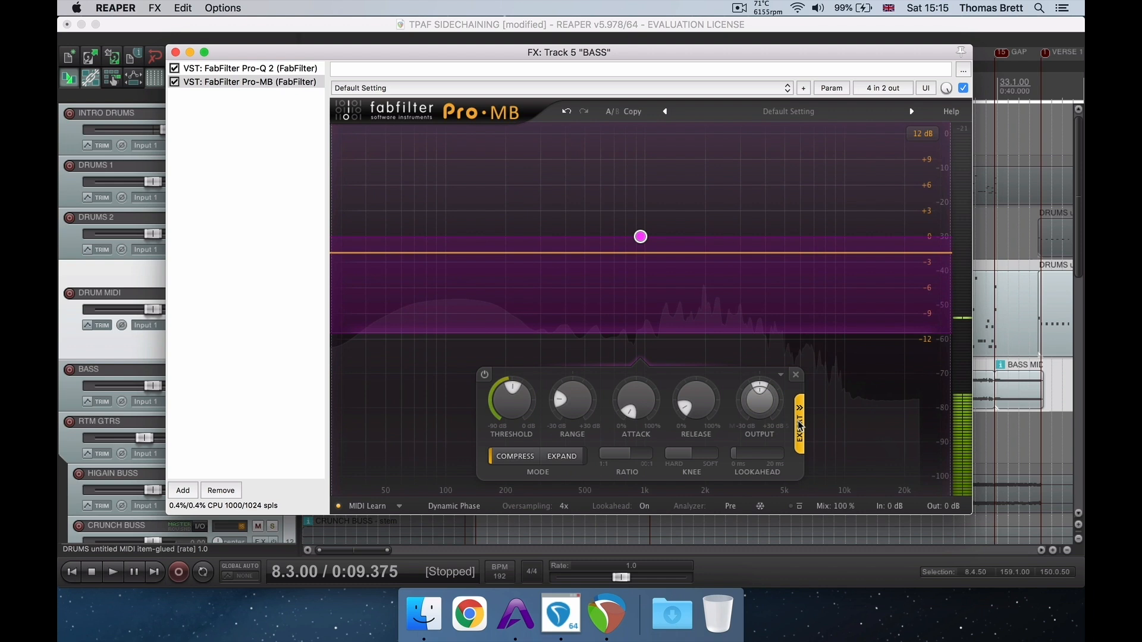
Step: Expand the band's expert settings, set its side chain to external, and audition the sidechain signal during playback
{"action": "left_click", "coordinate": [800, 425]}
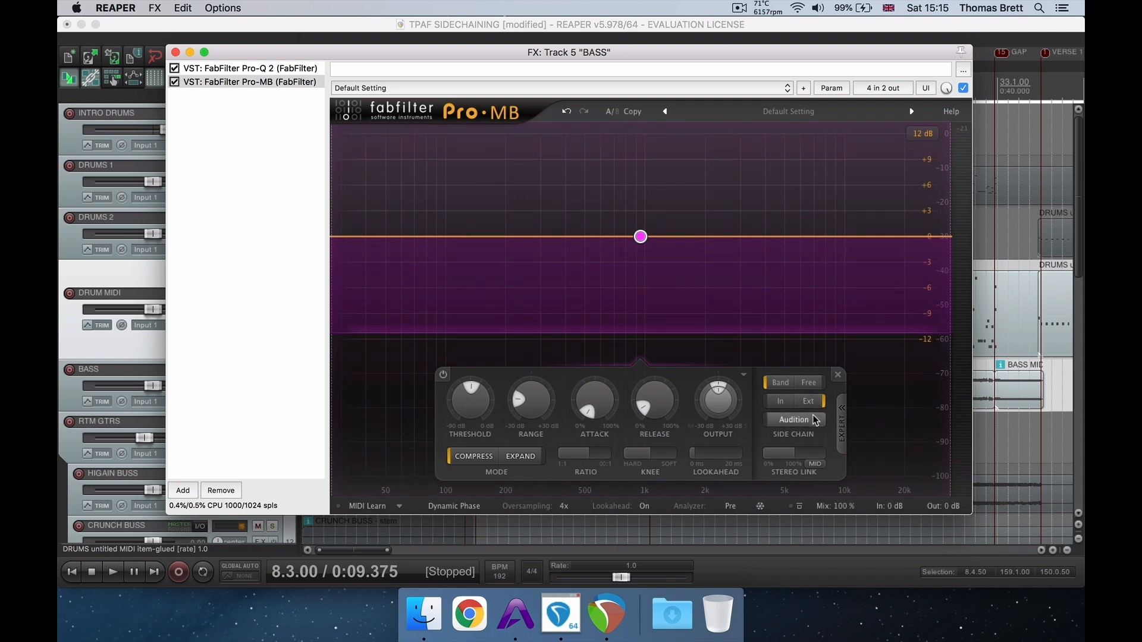
{"action": "key", "text": "space"}
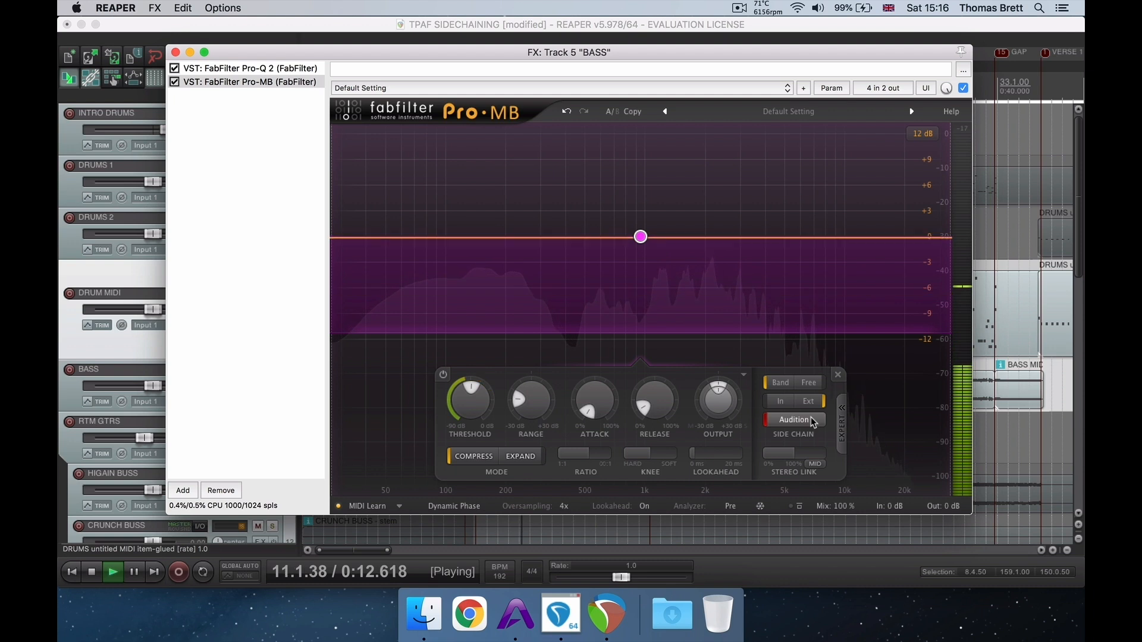
{"action": "key", "text": "space"}
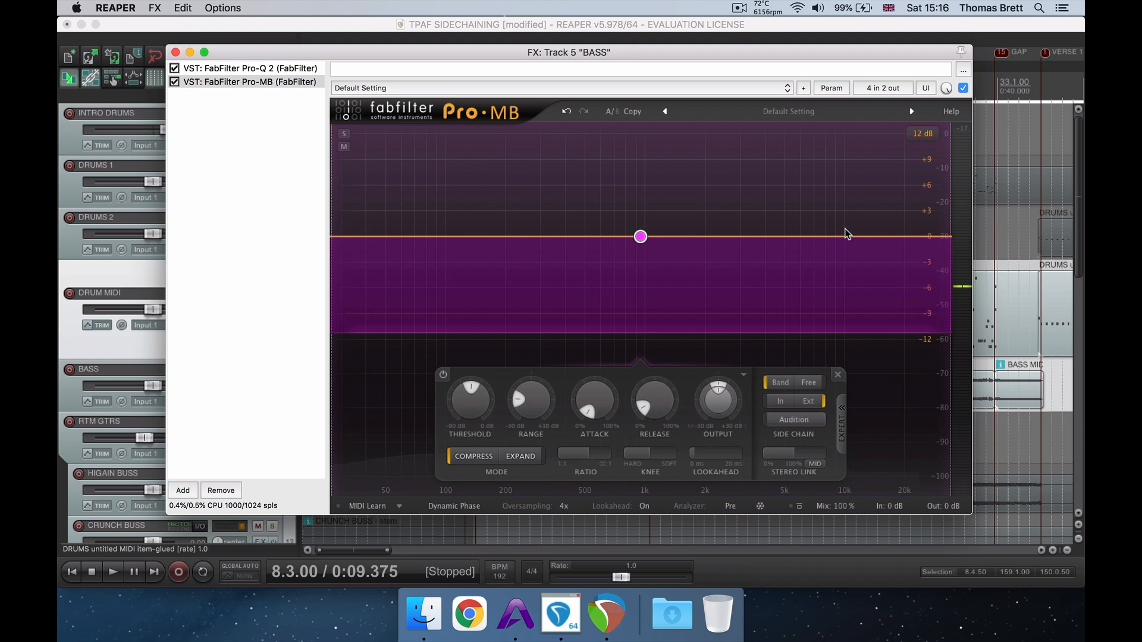
Step: Raise the band's release to 19.6% while listening to the sidechained bass
{"action": "key", "text": "space"}
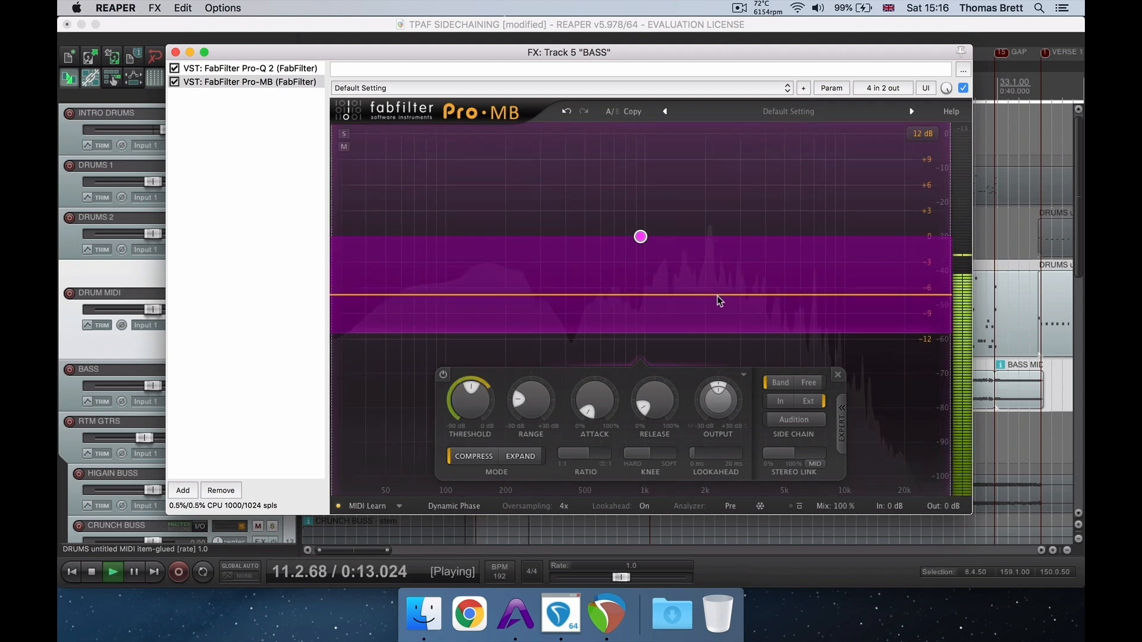
{"action": "mouse_move", "coordinate": [649, 412]}
{"action": "left_mouse_down"}
{"action": "mouse_move", "coordinate": [644, 395]}
{"action": "mouse_move", "coordinate": [638, 410]}
{"action": "left_mouse_up"}
{"action": "key", "text": "space"}
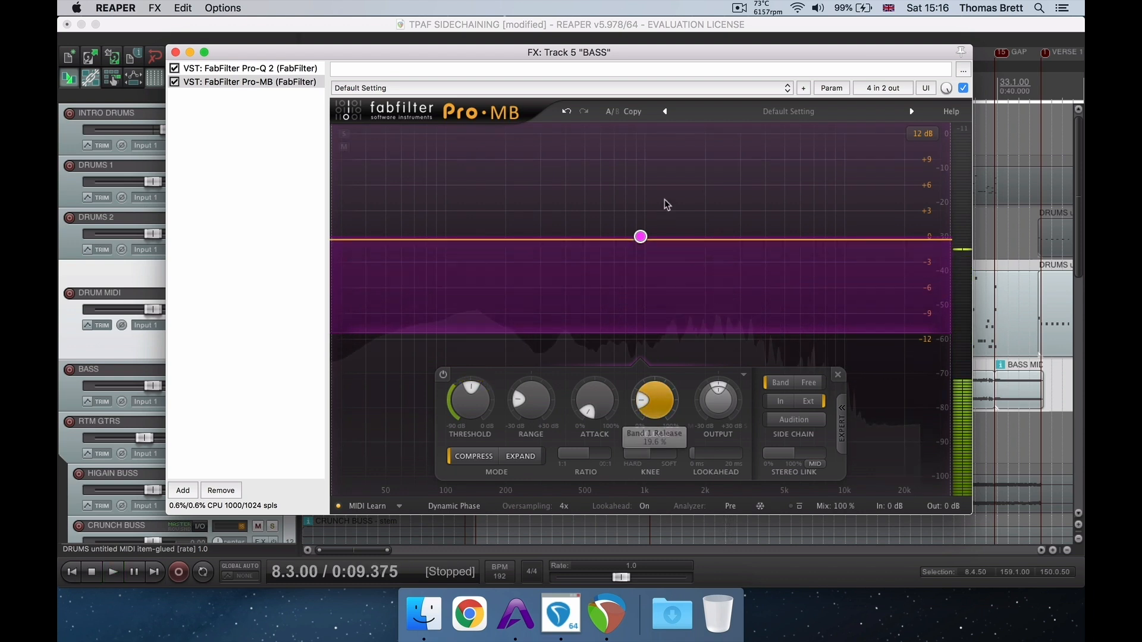
Step: Narrow the compression to lows below about 200 Hz by splitting the band and removing its upper part, and solo it during playback
{"action": "left_click", "coordinate": [641, 140]}
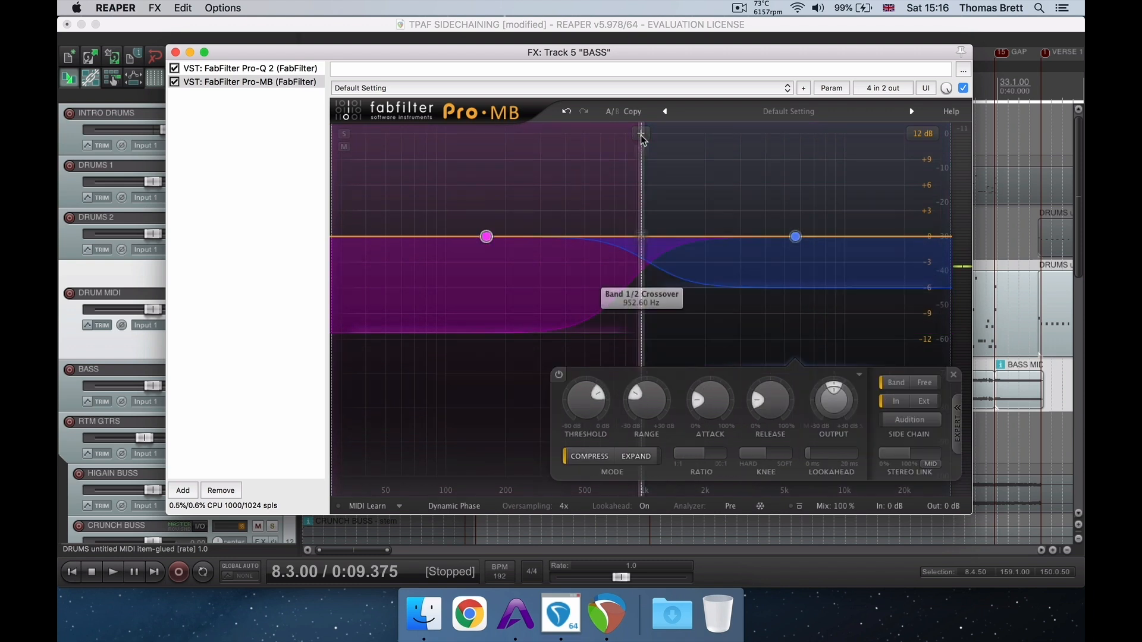
{"action": "left_click", "coordinate": [954, 376]}
{"action": "mouse_move", "coordinate": [658, 194]}
{"action": "left_click_drag", "start_coordinate": [643, 196], "coordinate": [485, 198]}
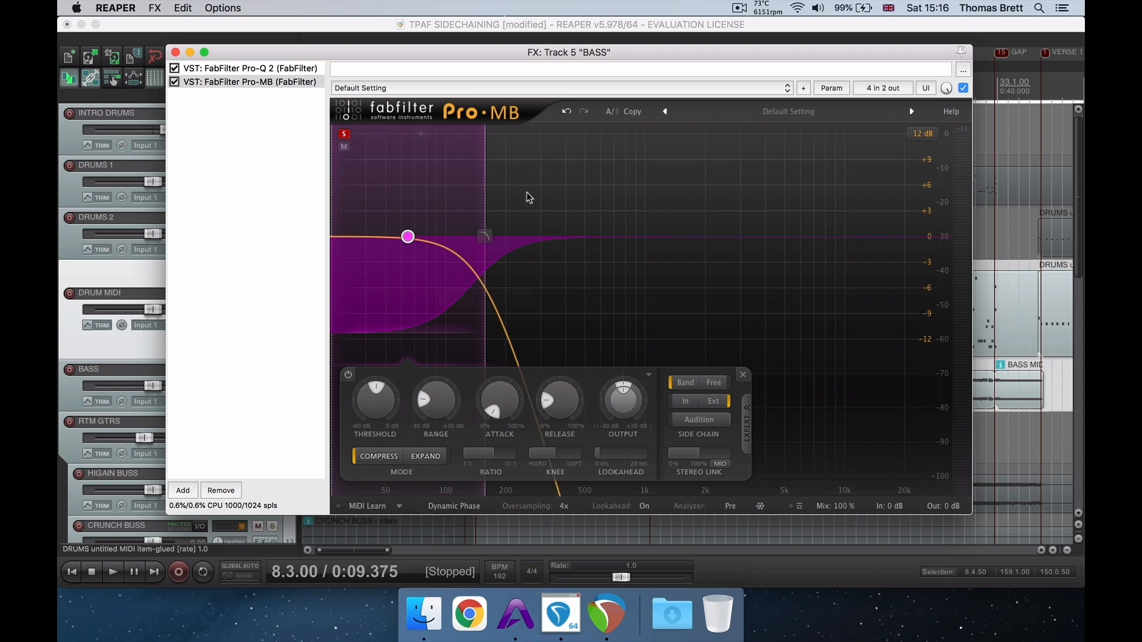
{"action": "key", "text": "space"}
{"action": "mouse_move", "coordinate": [486, 195]}
{"action": "left_mouse_down"}
{"action": "mouse_move", "coordinate": [602, 169]}
{"action": "mouse_move", "coordinate": [507, 188]}
{"action": "left_mouse_up"}
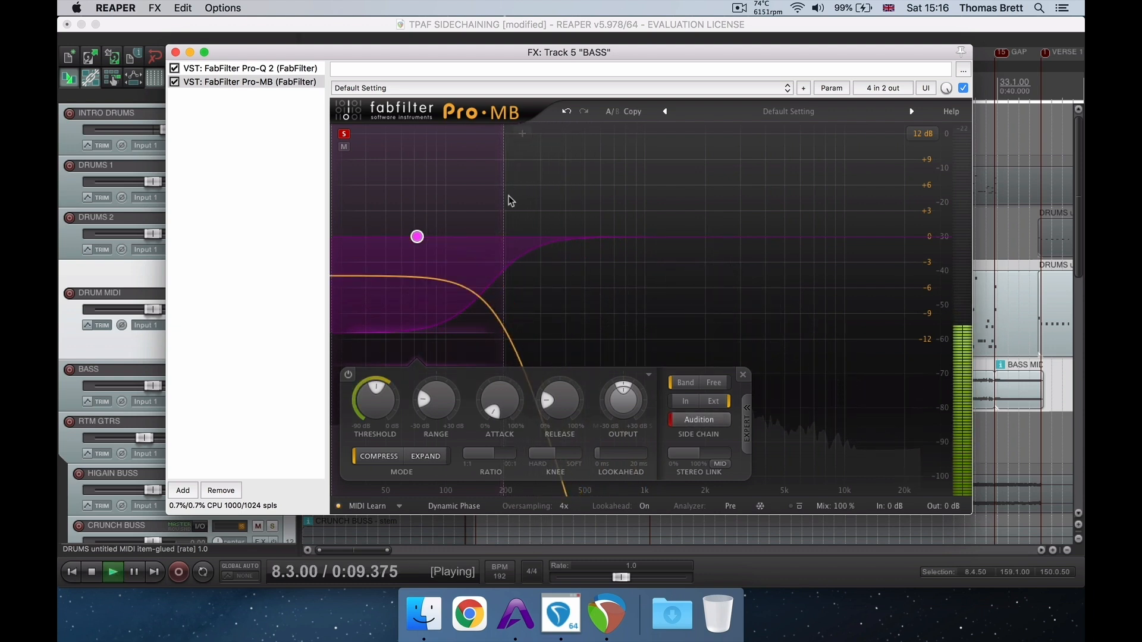
Step: Lower the compression band's high crossover to about 149 Hz and check the change during playback
{"action": "left_click_drag", "start_coordinate": [507, 199], "coordinate": [478, 215]}
{"action": "key", "text": "space"}
{"action": "key", "text": "space"}
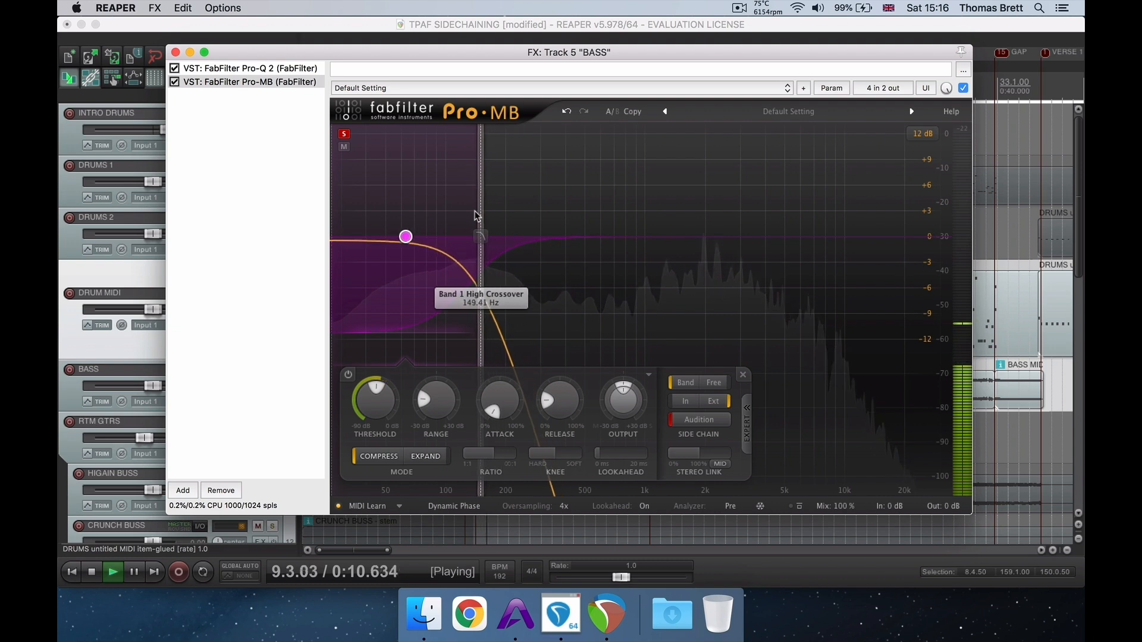
{"action": "key", "text": "space"}
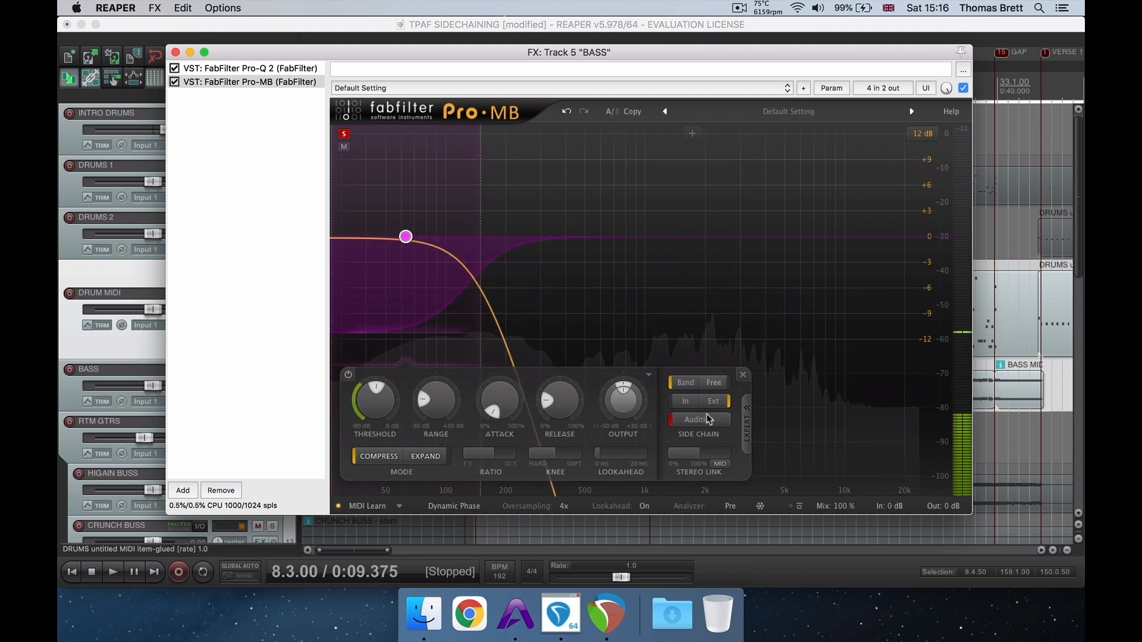
Step: Turn off the side chain audition and the band's solo, playing back to hear the sidechained bass
{"action": "left_click", "coordinate": [707, 420]}
{"action": "key", "text": "space"}
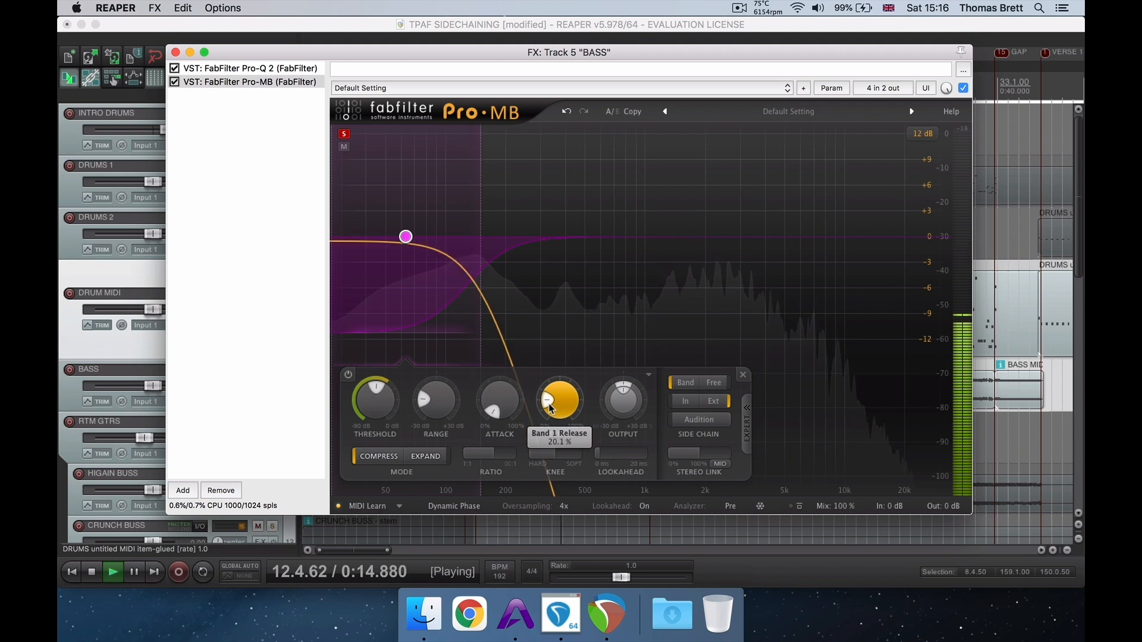
{"action": "key", "text": "space"}
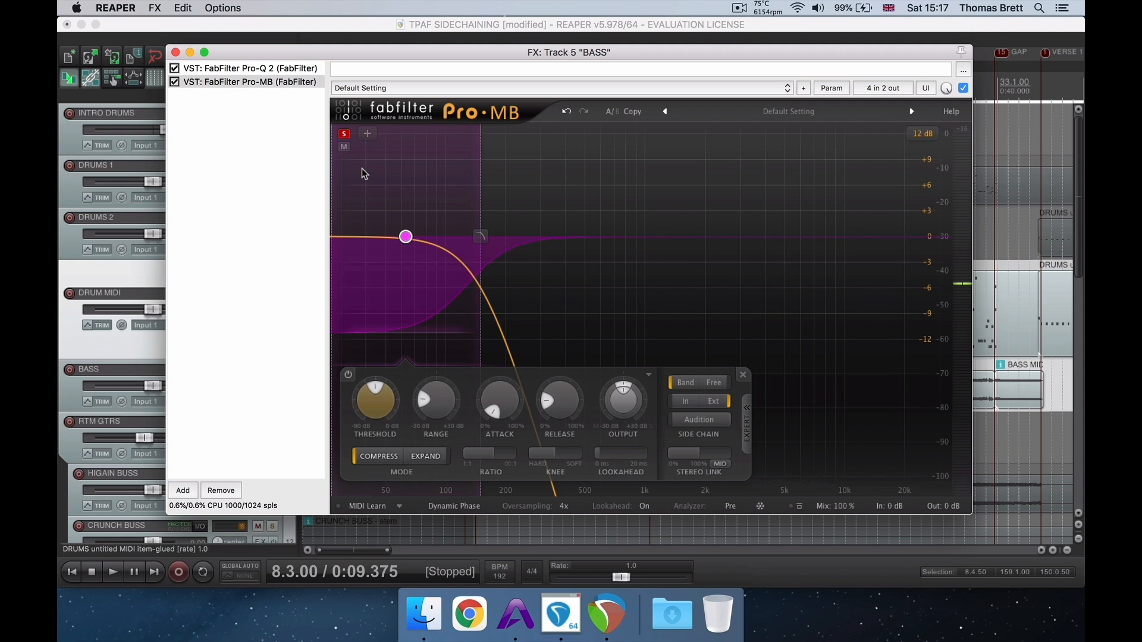
{"action": "key", "text": "space"}
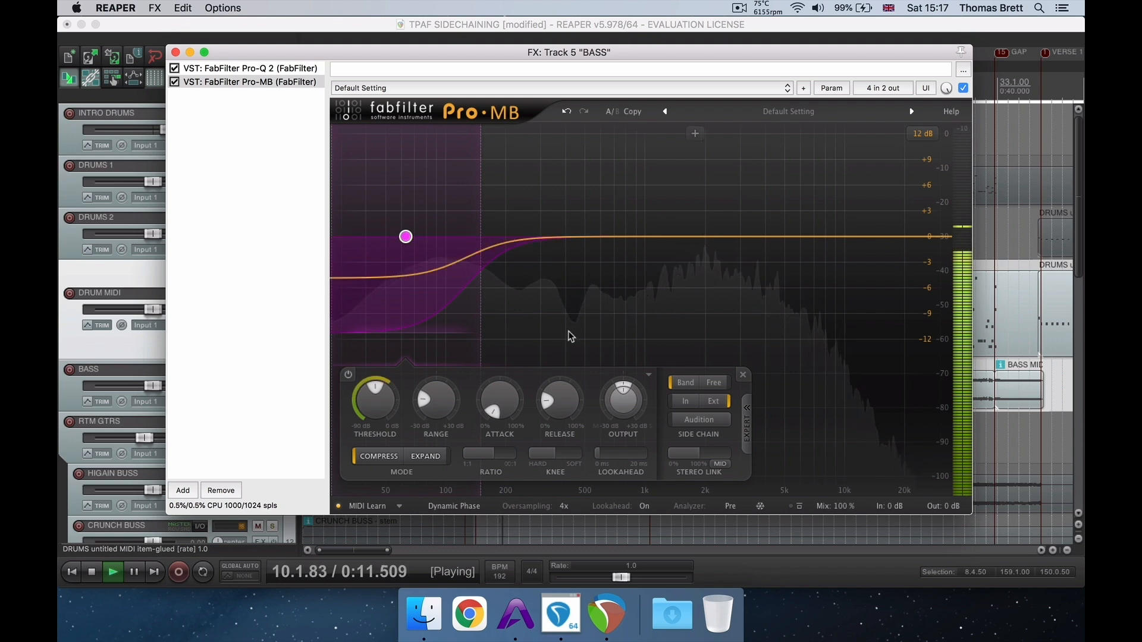
Step: Deepen the band's range, set its threshold to -35.86 dB and its ratio to at least 17.75:1 while listening
{"action": "left_click_drag", "start_coordinate": [436, 406], "coordinate": [427, 414]}
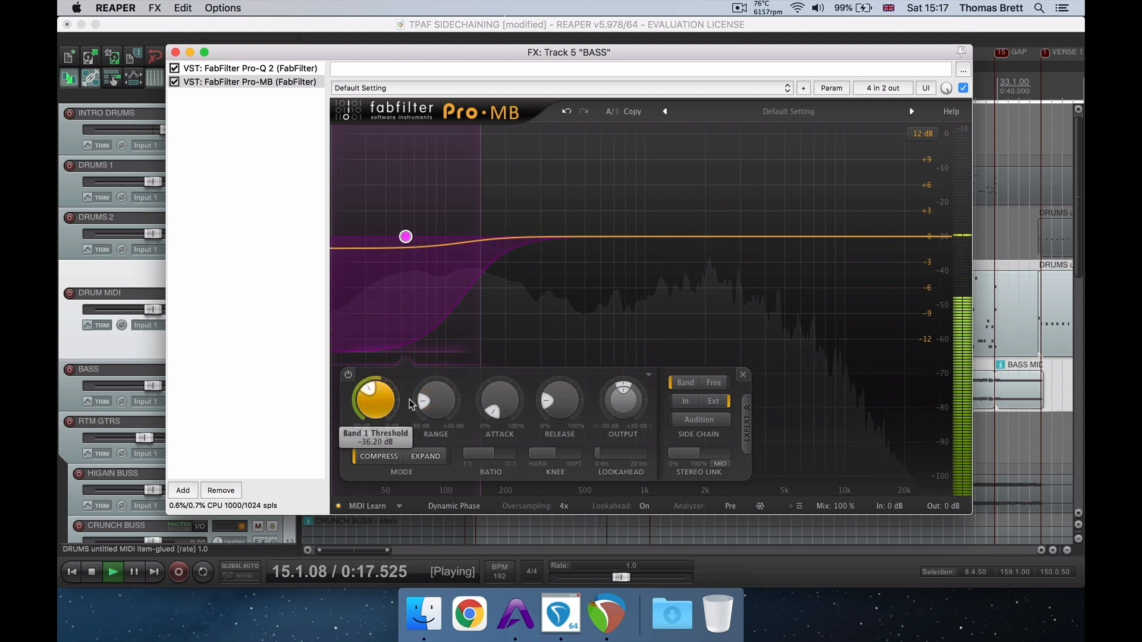
{"action": "key", "text": "space"}
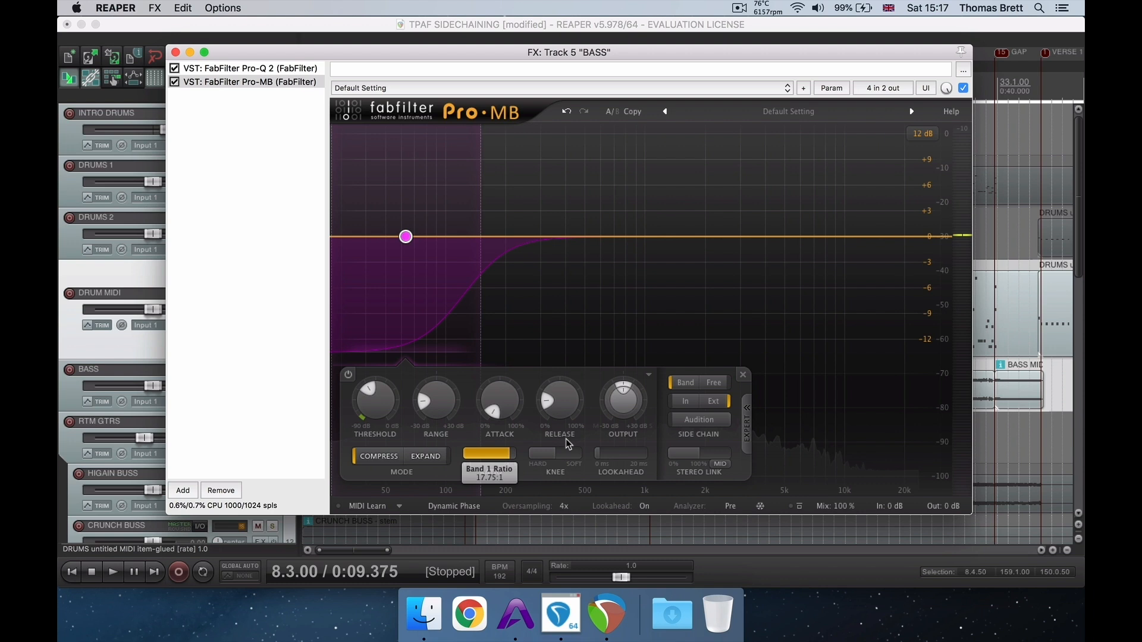
{"action": "key", "text": "space"}
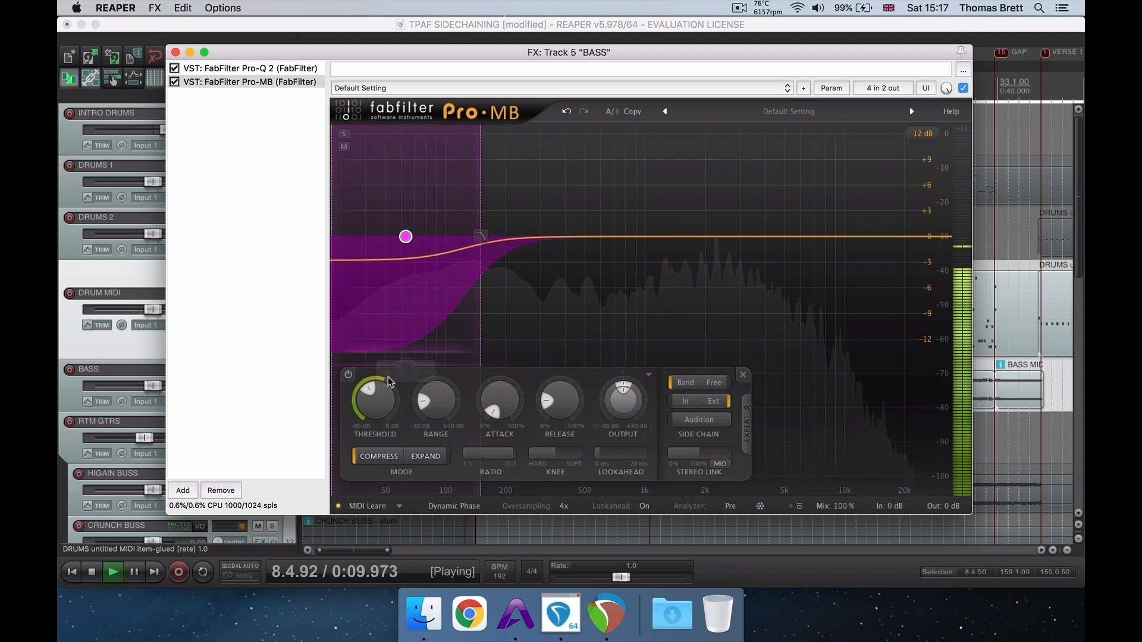
{"action": "mouse_move", "coordinate": [374, 388]}
{"action": "left_mouse_down"}
{"action": "mouse_move", "coordinate": [385, 383]}
{"action": "mouse_move", "coordinate": [376, 389]}
{"action": "left_mouse_up"}
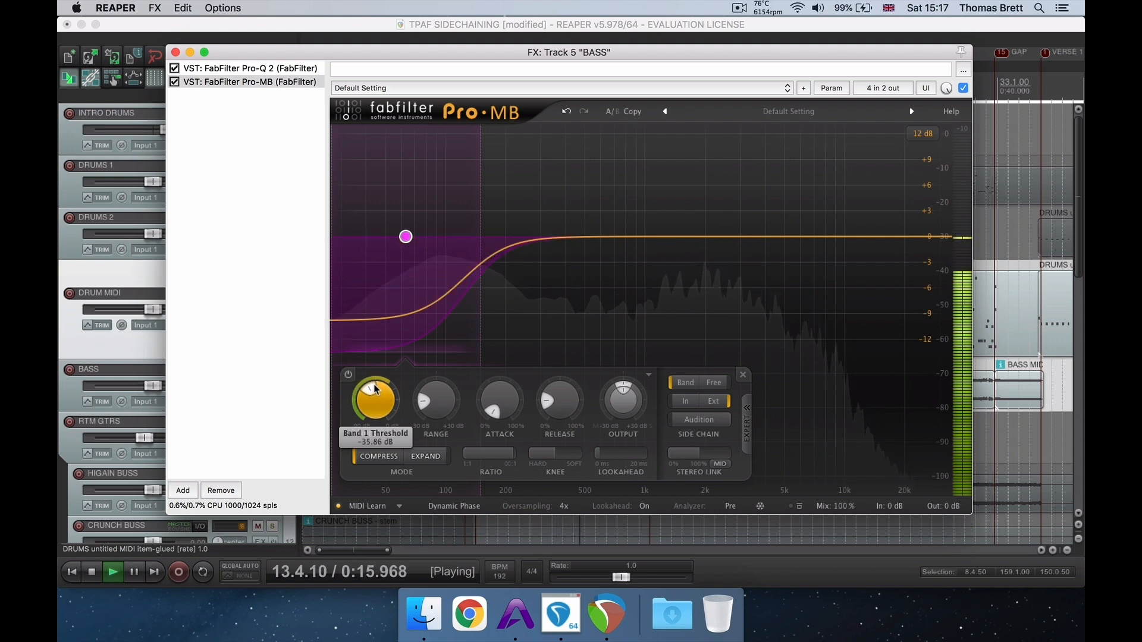
Step: Bypass and re-enable the low band during playback to compare the bass with and without compression
{"action": "left_click", "coordinate": [348, 376]}
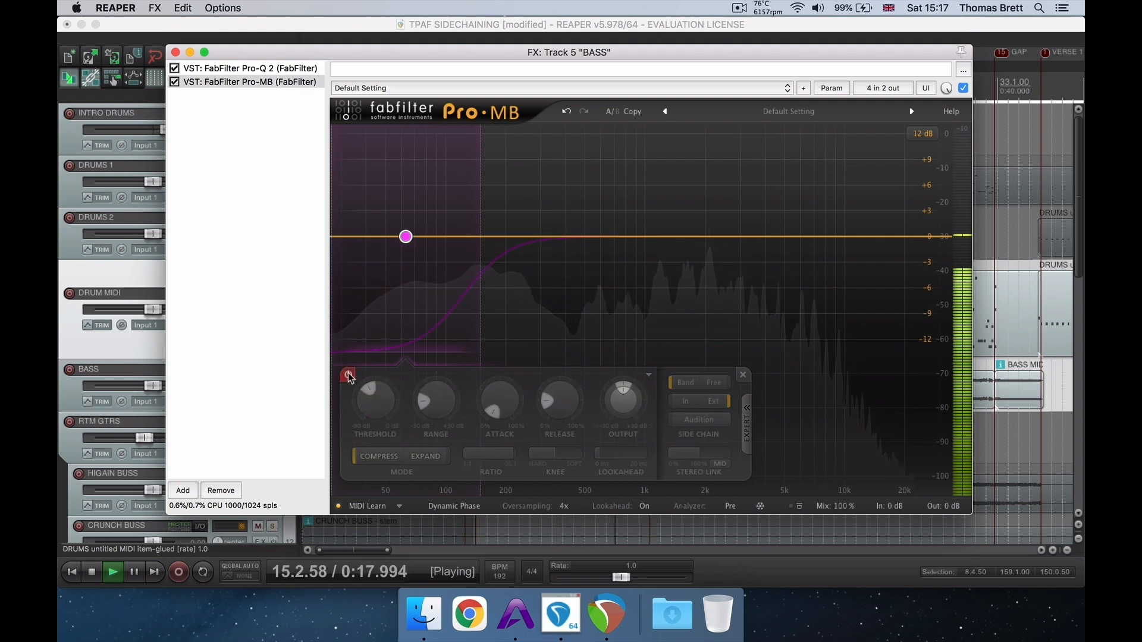
{"action": "left_click", "coordinate": [349, 376]}
{"action": "key", "text": "space"}
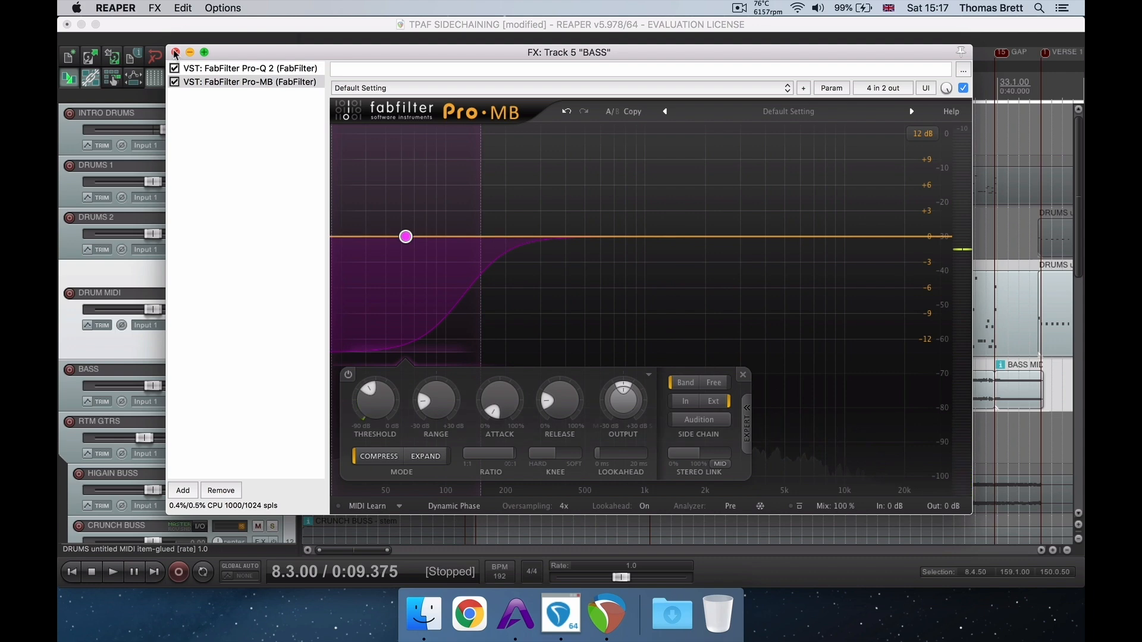
Step: Close the BASS effects window, solo the DRUMS 1 track and play from the start of its clip
{"action": "left_click", "coordinate": [176, 52]}
{"action": "left_click", "coordinate": [274, 169]}
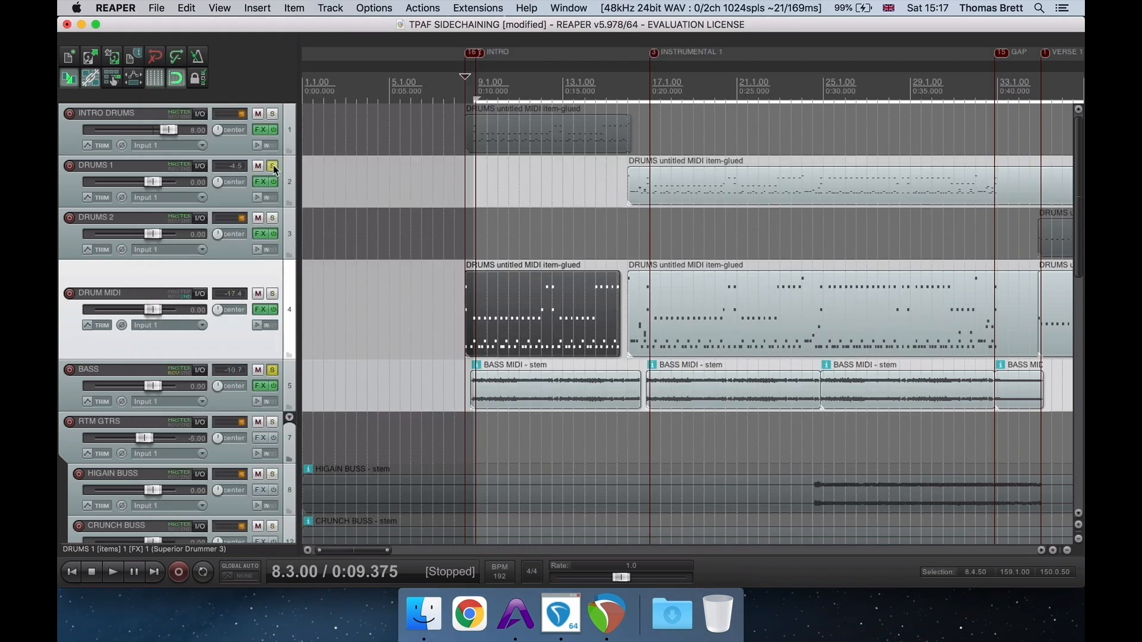
{"action": "left_click", "coordinate": [629, 177]}
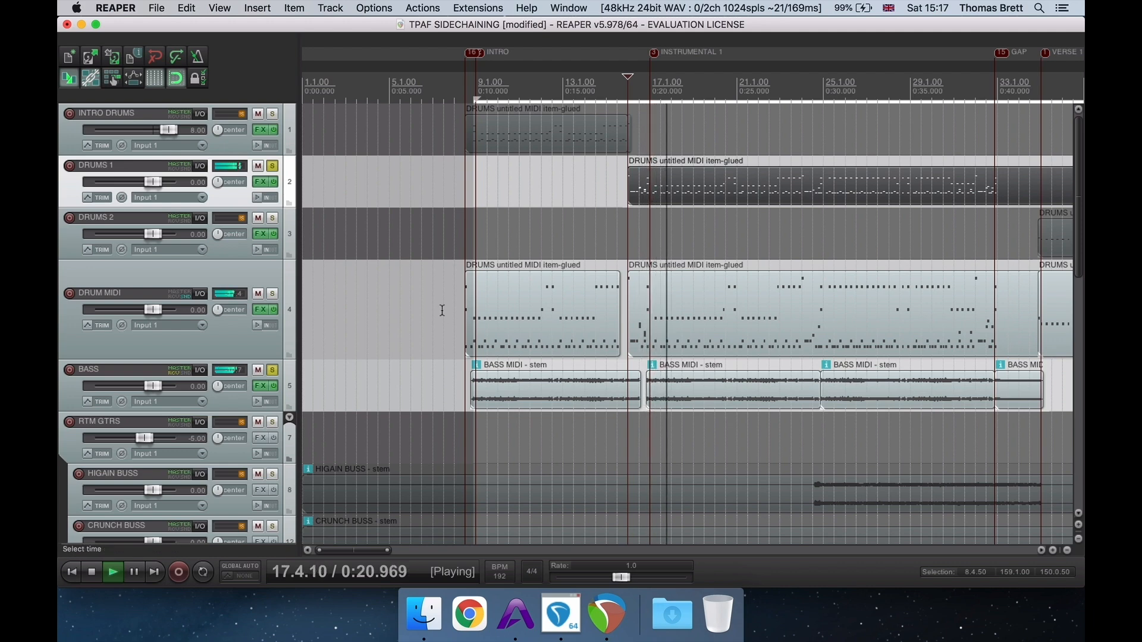
Step: Reopen the BASS effects, reduce the band's range to about -6 dB during playback, and close the window
{"action": "left_click", "coordinate": [259, 386]}
{"action": "mouse_move", "coordinate": [428, 411]}
{"action": "left_mouse_down"}
{"action": "mouse_move", "coordinate": [426, 394]}
{"action": "mouse_move", "coordinate": [417, 396]}
{"action": "left_mouse_up"}
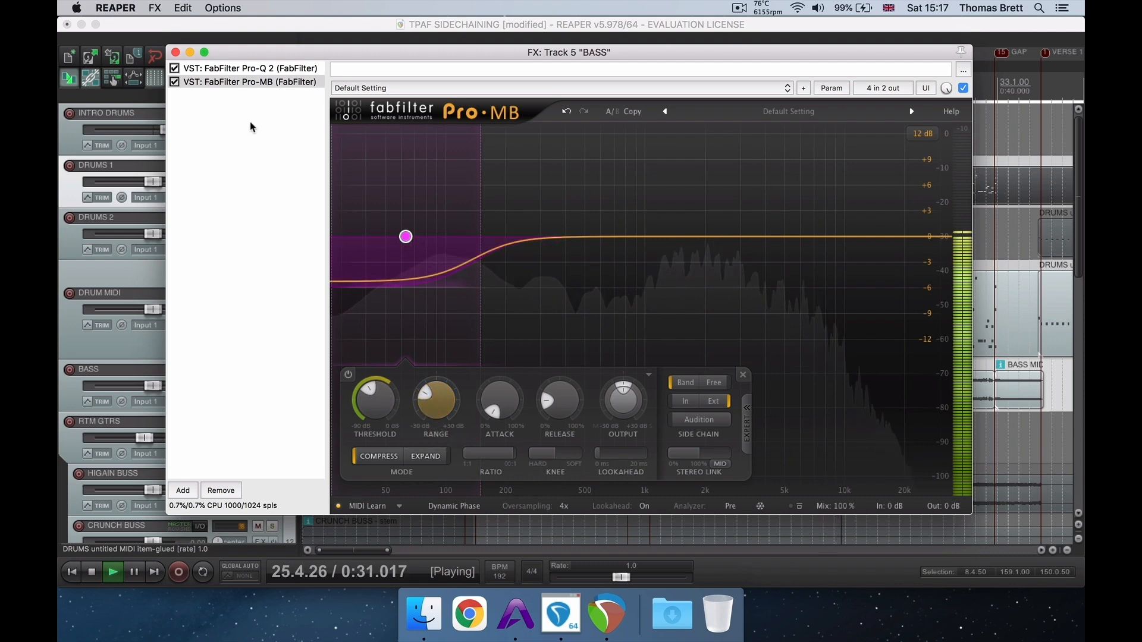
{"action": "left_click", "coordinate": [175, 53]}
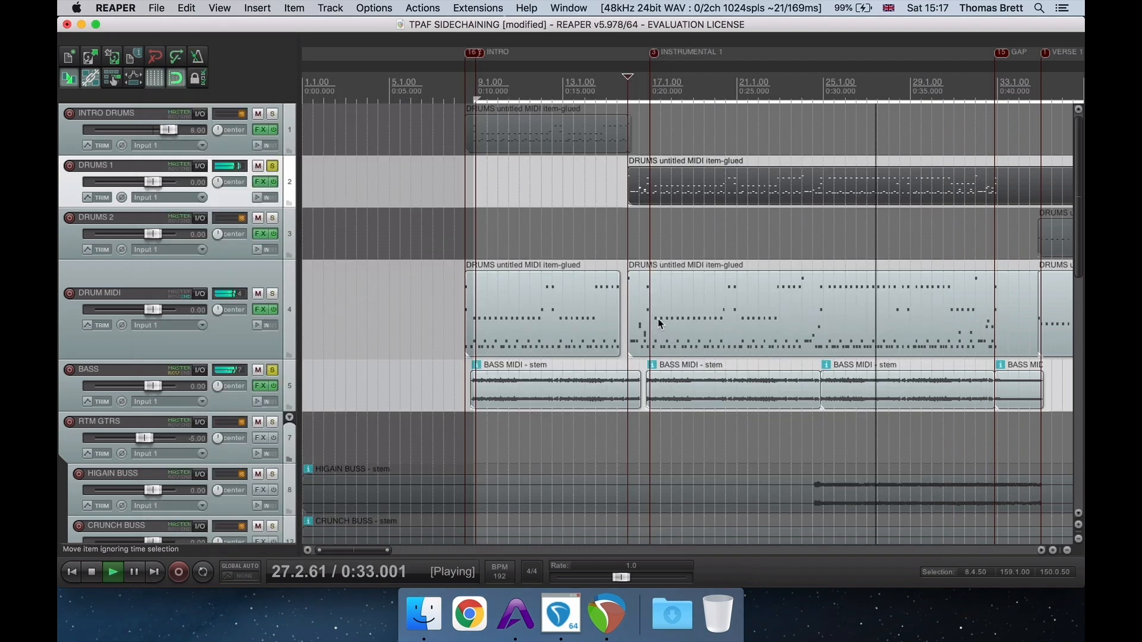
Step: Toggle the BASS track's effects bypass while replaying the section to compare the low end with the drums
{"action": "left_click", "coordinate": [274, 386]}
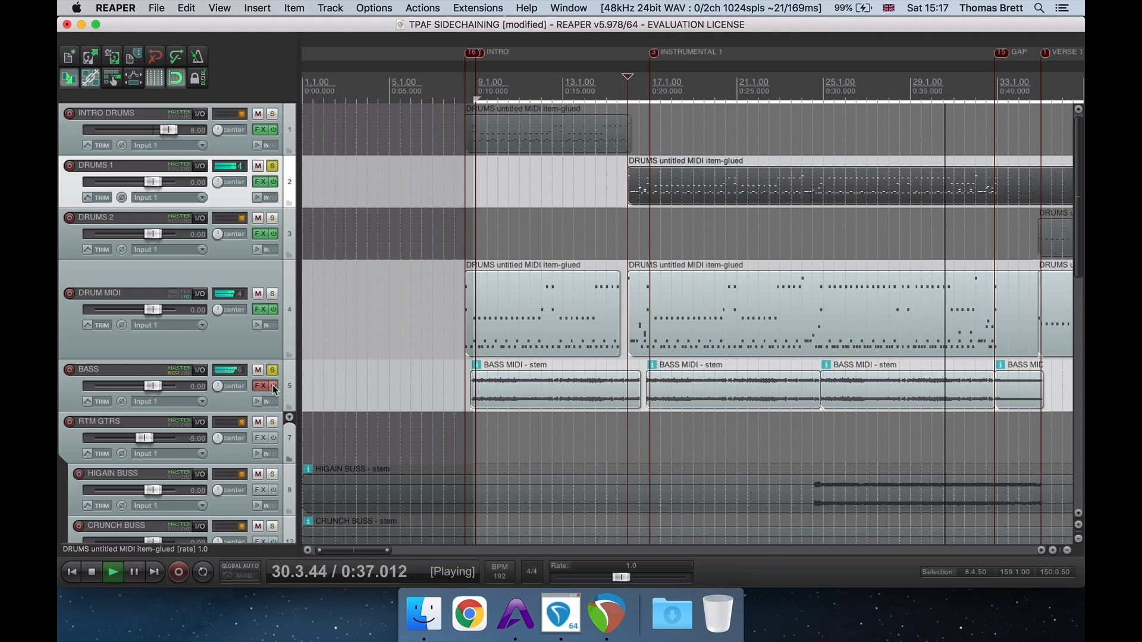
{"action": "key", "text": "space"}
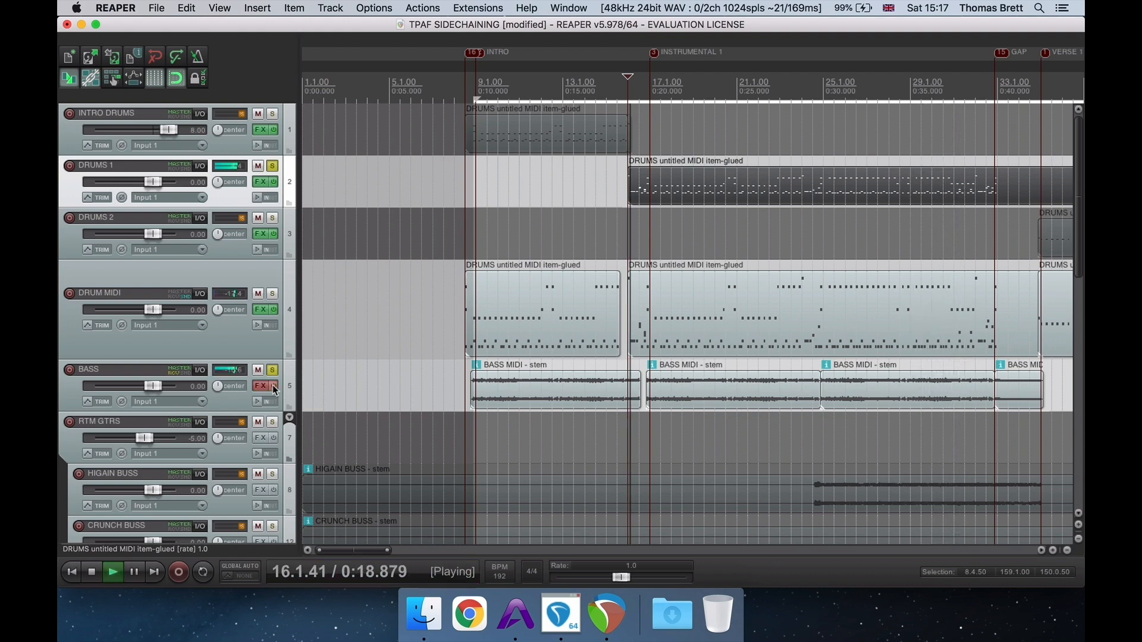
{"action": "left_click", "coordinate": [274, 387]}
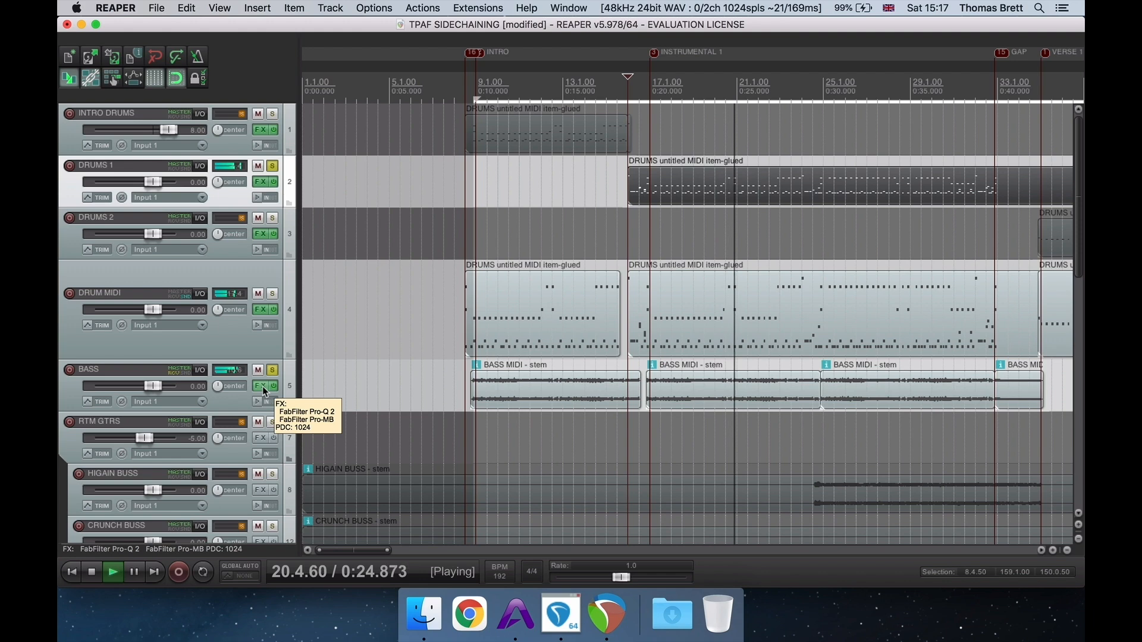
{"action": "left_click", "coordinate": [274, 387]}
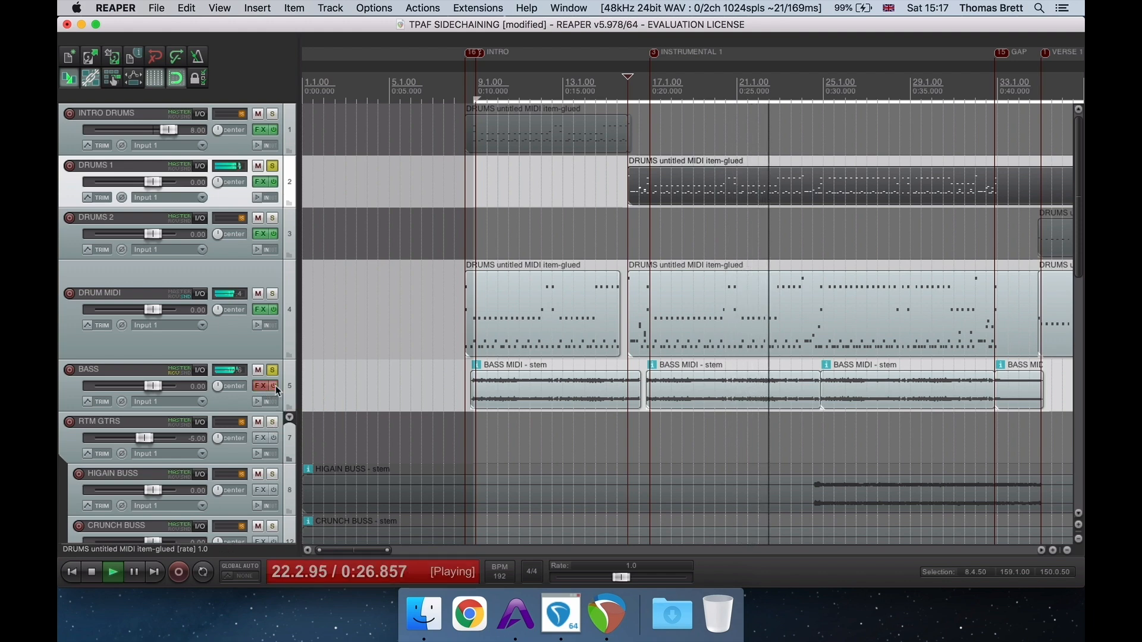
Step: Reopen the BASS effects and adjust the Pro-MB band's range around -7.5 dB and its release to 9.4% during playback
{"action": "left_click", "coordinate": [260, 386]}
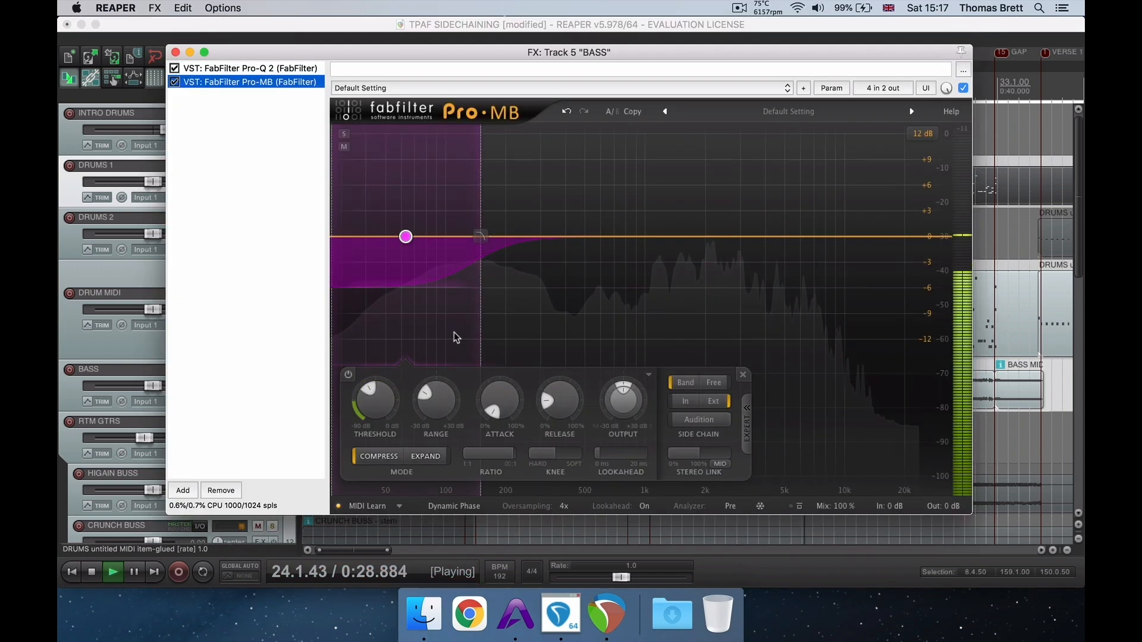
{"action": "left_click", "coordinate": [425, 403]}
{"action": "left_click_drag", "start_coordinate": [423, 400], "coordinate": [421, 401]}
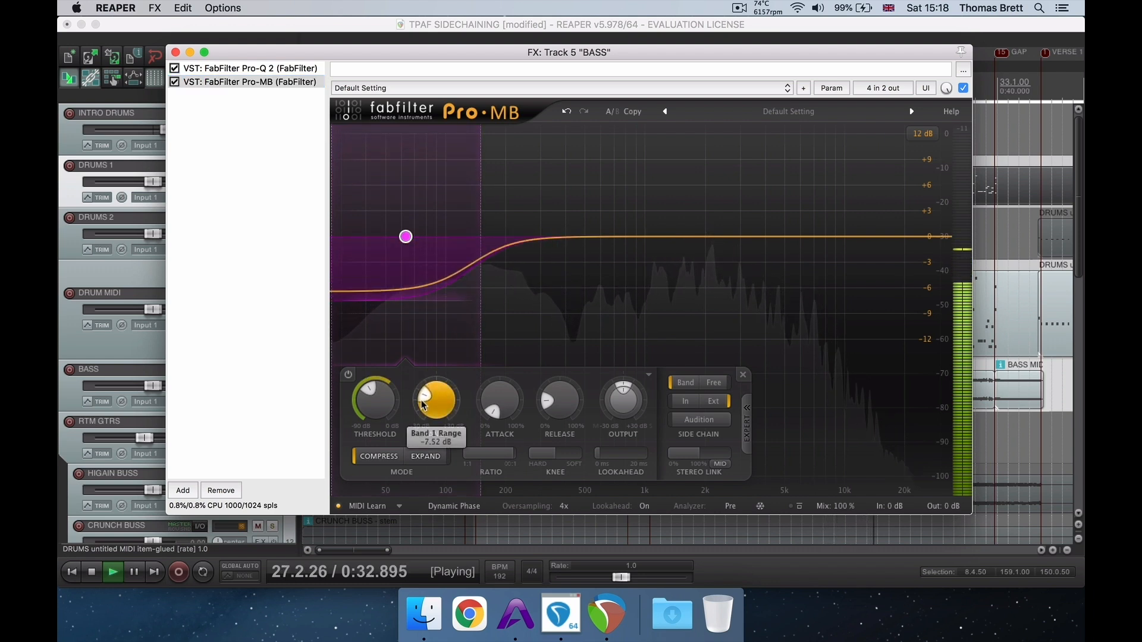
{"action": "left_click_drag", "start_coordinate": [559, 400], "coordinate": [540, 417]}
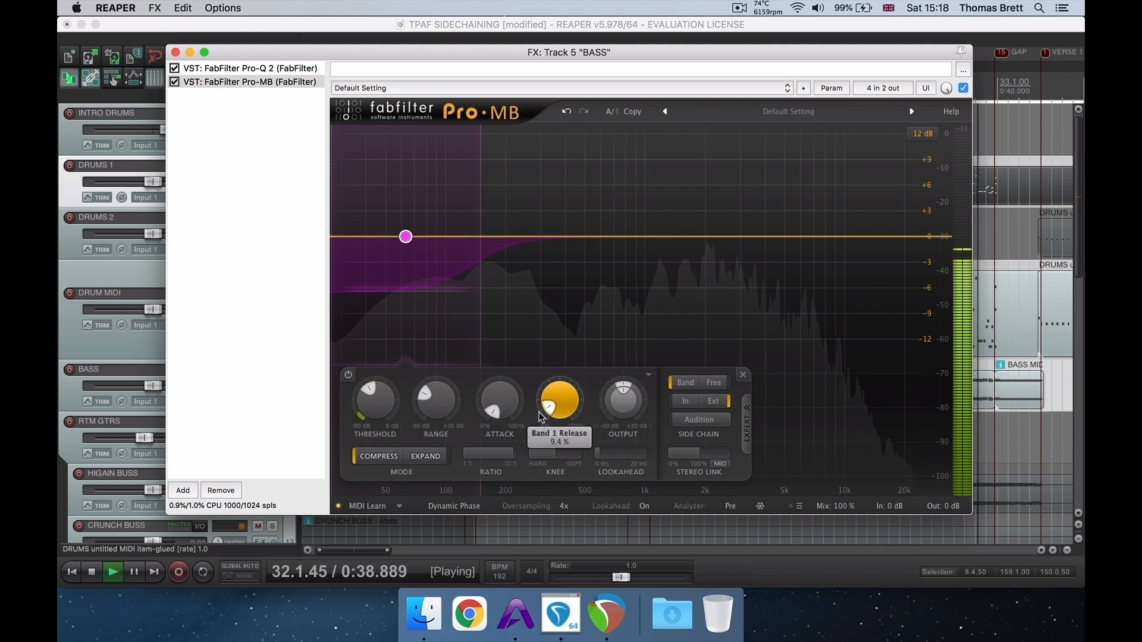
Step: Move the playback position to the start of PRE CHORUS 2, keeping the BASS effects window open over the arrangement
{"action": "left_click_drag", "start_coordinate": [314, 49], "coordinate": [317, 334]}
{"action": "scroll", "coordinate": [699, 189], "scroll_direction": "down", "scroll_amount": 5}
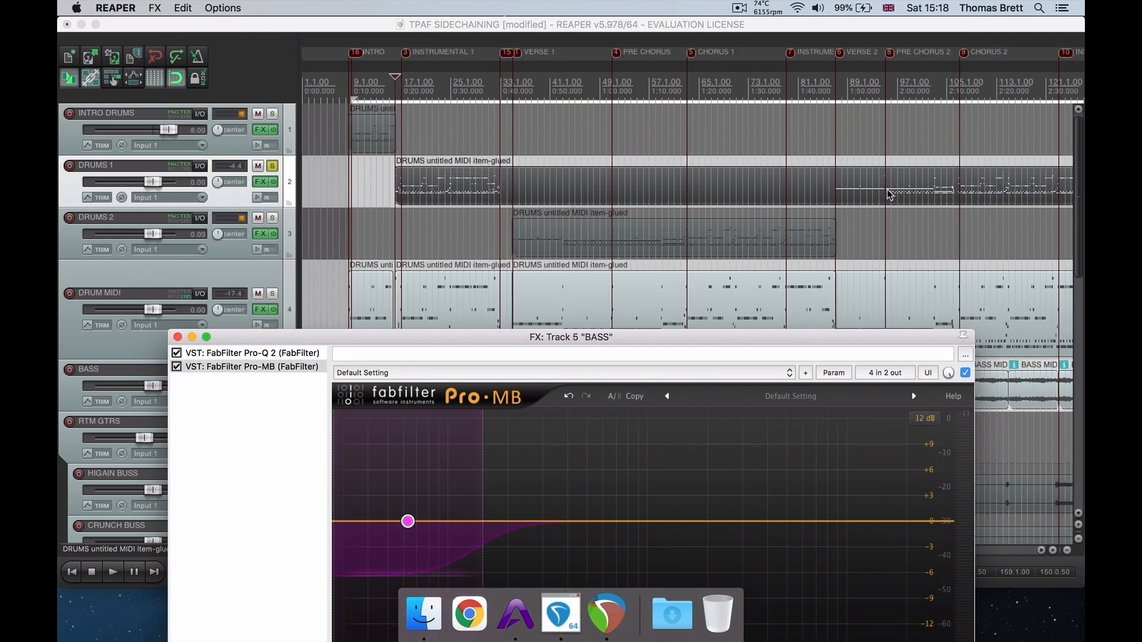
{"action": "left_click", "coordinate": [888, 193]}
{"action": "left_click_drag", "start_coordinate": [810, 337], "coordinate": [820, 116]}
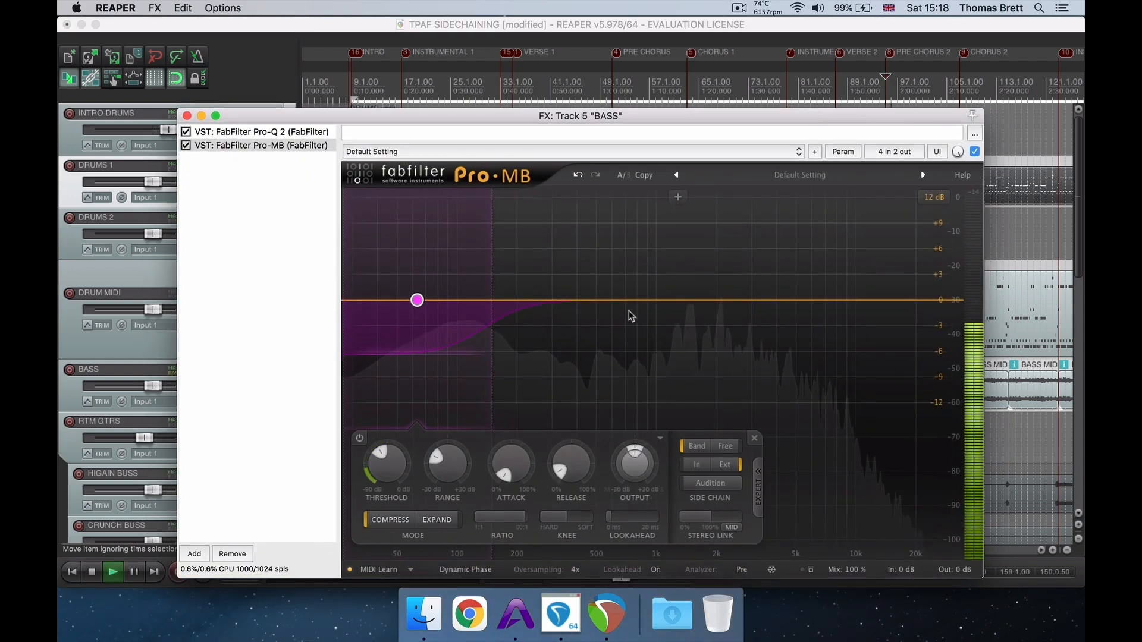
Step: Set the band's range to -5.92 dB and fine-tune its release while listening, closing the BASS effects window when done
{"action": "mouse_move", "coordinate": [440, 464]}
{"action": "left_click_drag", "start_coordinate": [440, 461], "coordinate": [438, 458]}
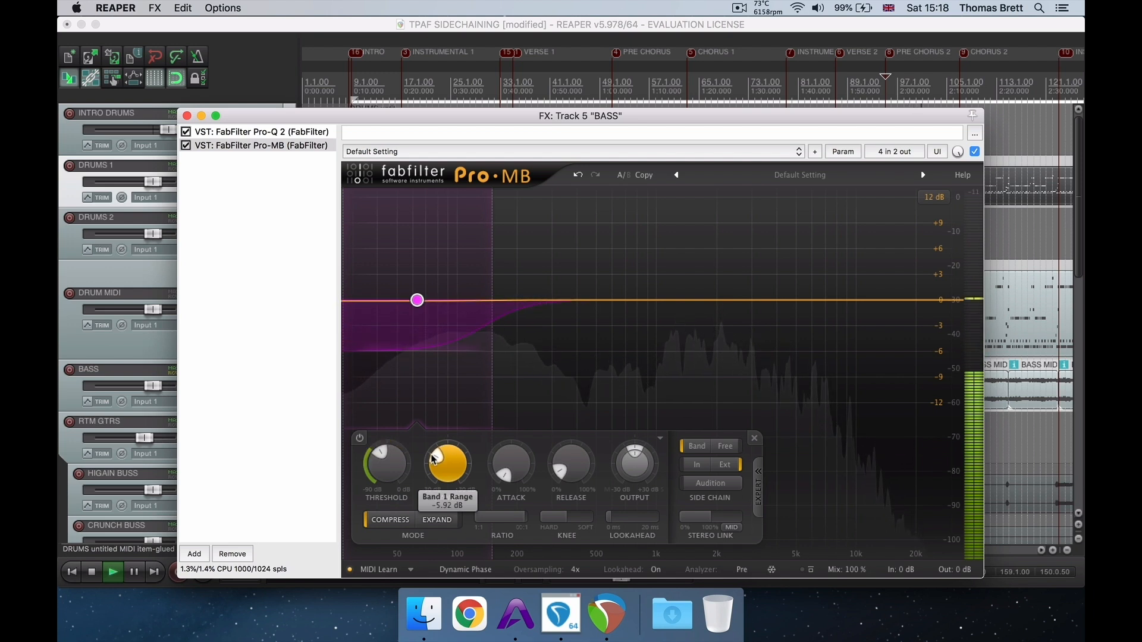
{"action": "left_click_drag", "start_coordinate": [559, 468], "coordinate": [558, 472]}
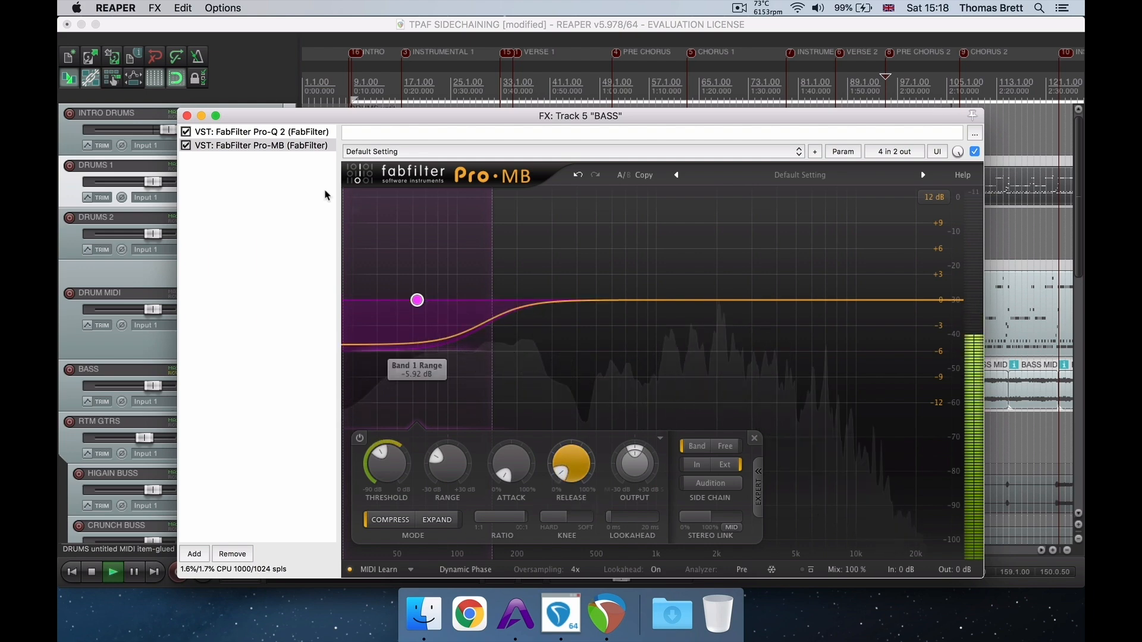
{"action": "key", "text": "space"}
{"action": "left_click", "coordinate": [188, 116]}
Step: Play PRE CHORUS 2 and toggle the BASS effects bypass to compare the bass with and without sidechaining
{"action": "scroll", "coordinate": [711, 320], "scroll_direction": "up", "scroll_amount": 3}
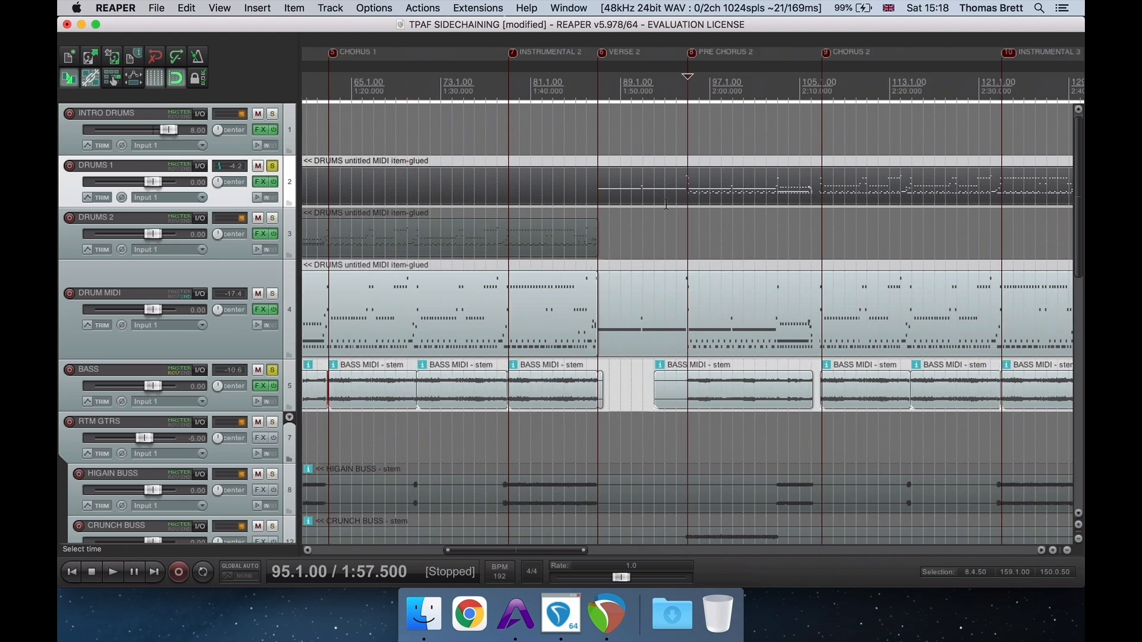
{"action": "key", "text": "space"}
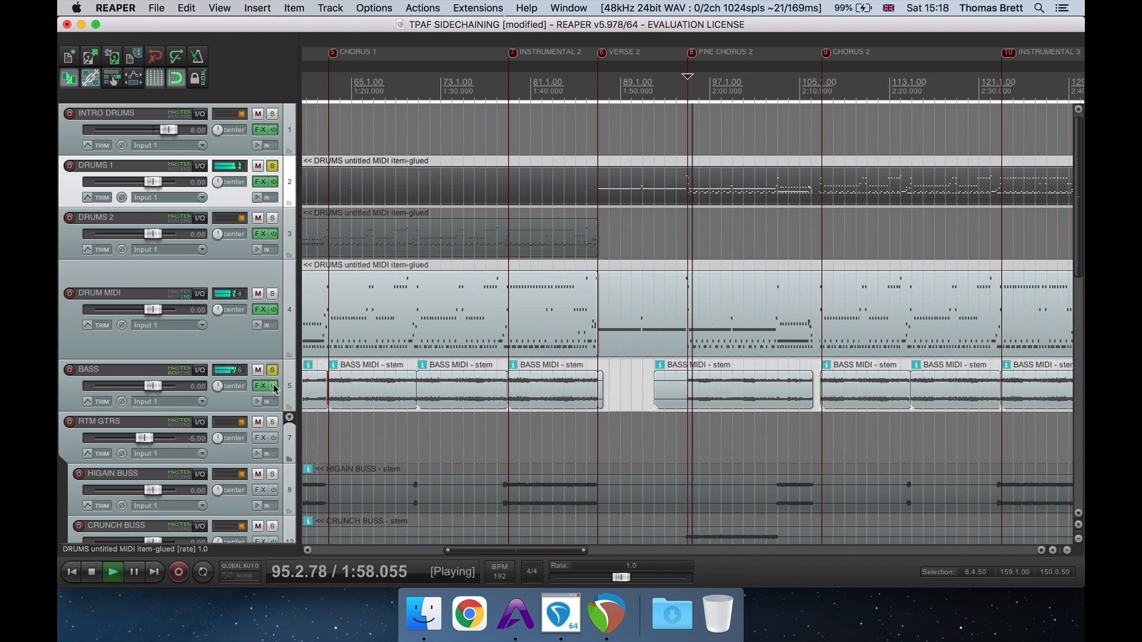
{"action": "key", "text": "XF86AudioRaiseVolume"}
{"action": "left_click", "coordinate": [275, 387]}
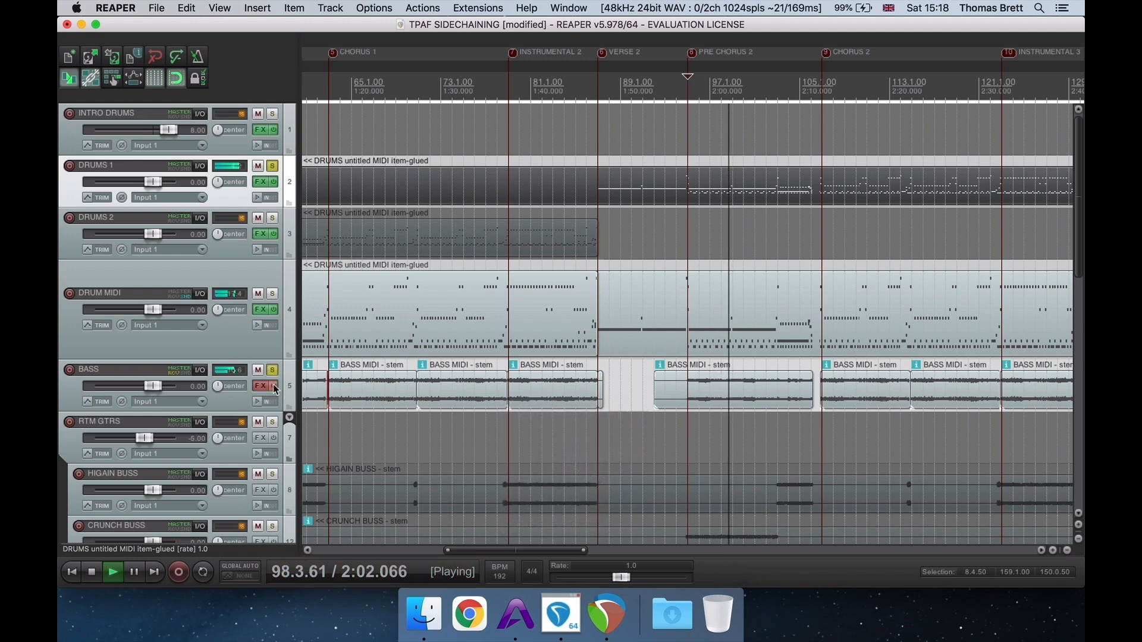
{"action": "left_click", "coordinate": [275, 388]}
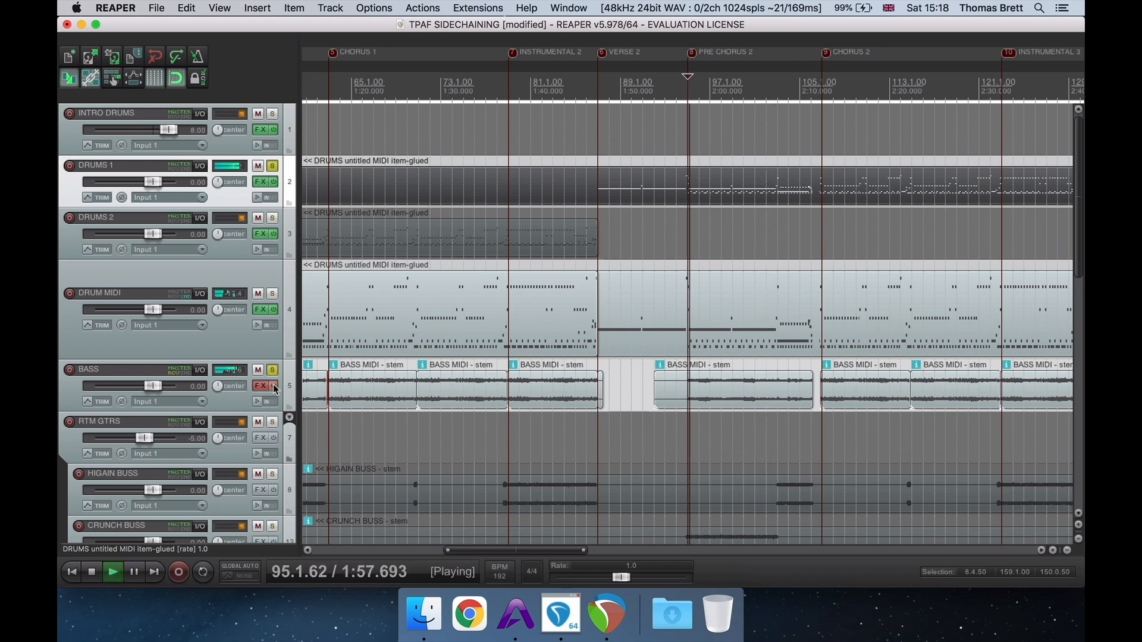
{"action": "left_click", "coordinate": [275, 387]}
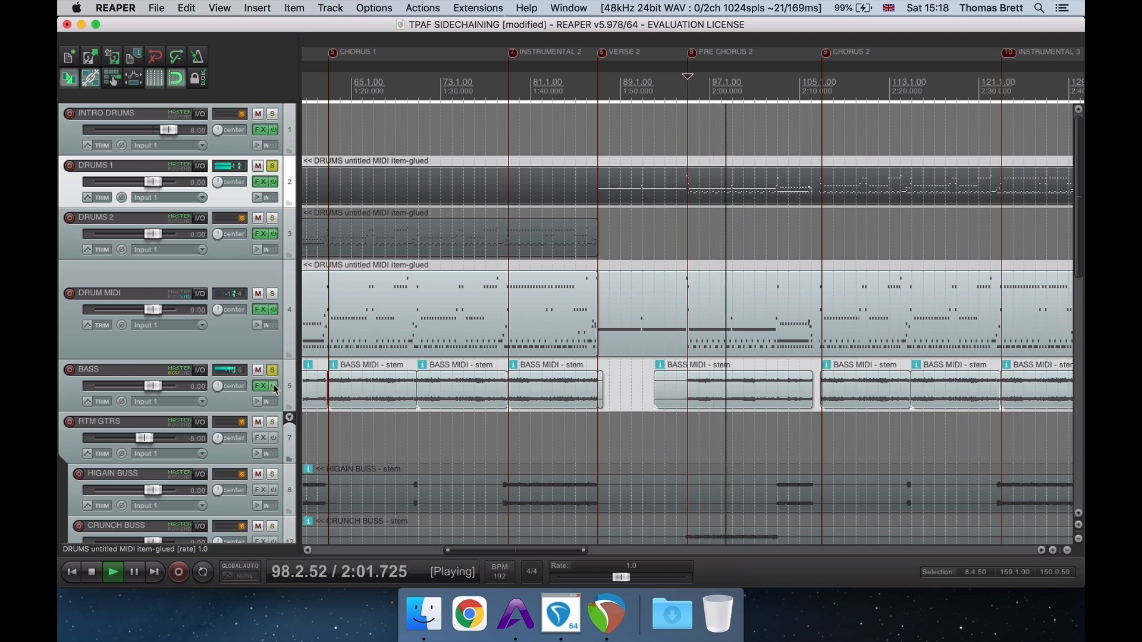
Step: Stop playback and turn off the solo on the BASS and DRUMS 1 tracks
{"action": "key", "text": "space"}
{"action": "left_click", "coordinate": [274, 371]}
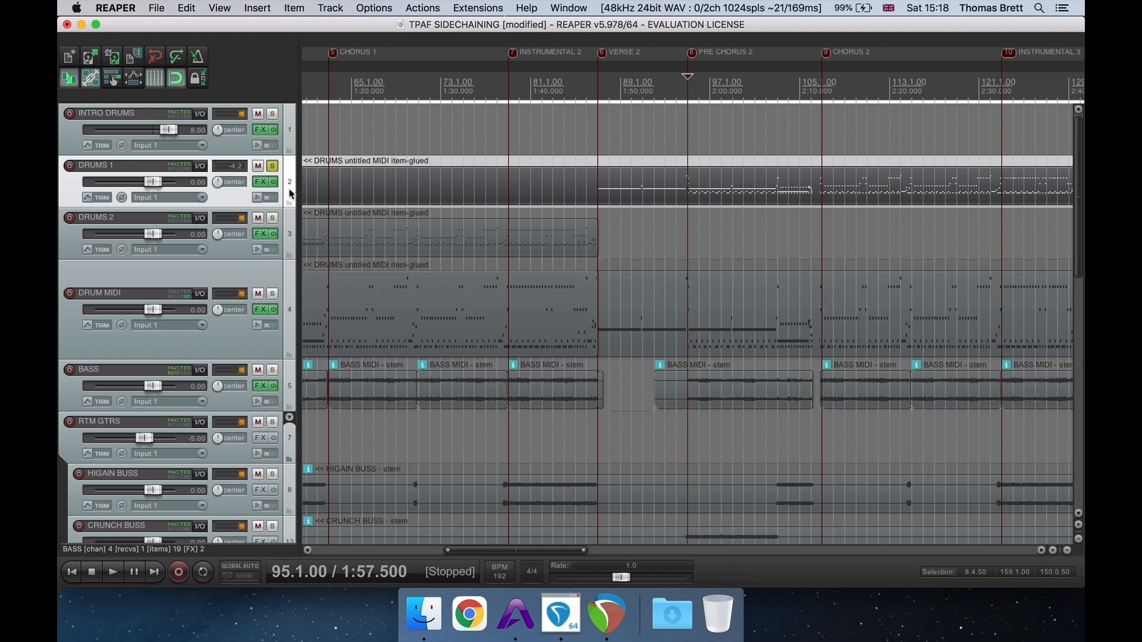
{"action": "left_click", "coordinate": [274, 168]}
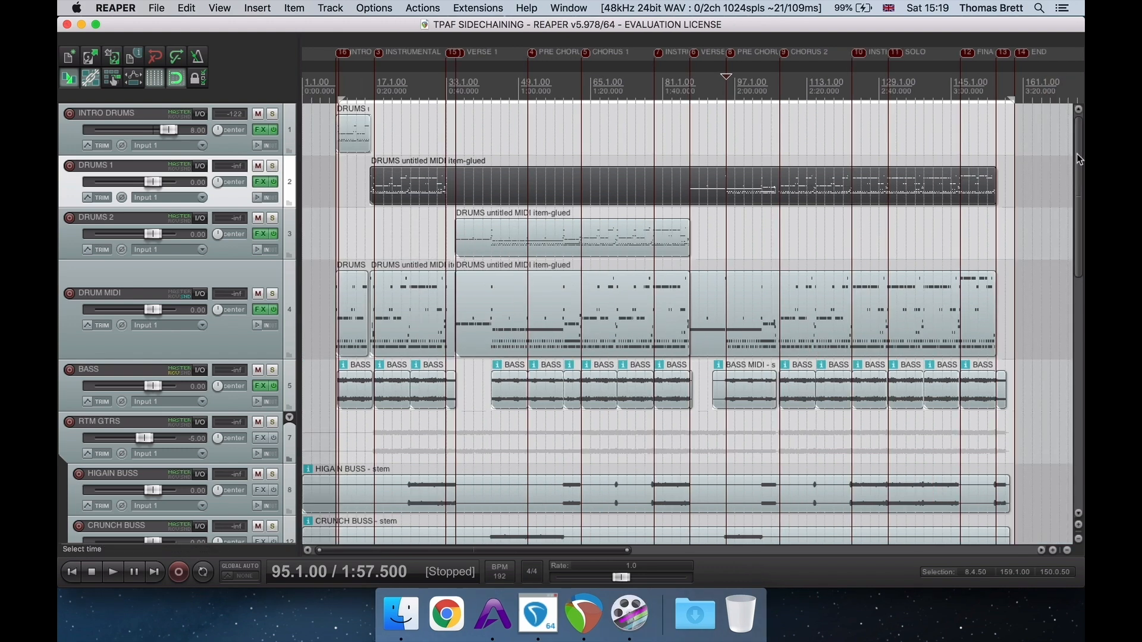
Step: Select the LOGAIN BUSS stem among the guitar busses and place the edit cursor at bar 29
{"action": "left_click_drag", "start_coordinate": [1076, 155], "coordinate": [1075, 285]}
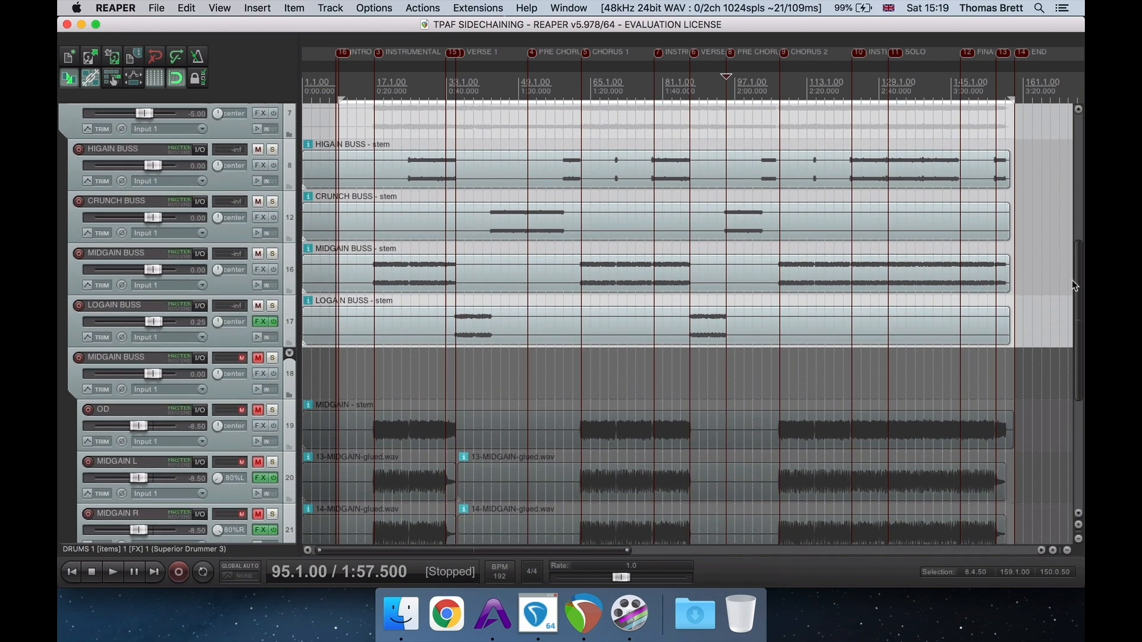
{"action": "left_click", "coordinate": [431, 333]}
{"action": "scroll", "coordinate": [432, 333], "scroll_direction": "up", "scroll_amount": 5}
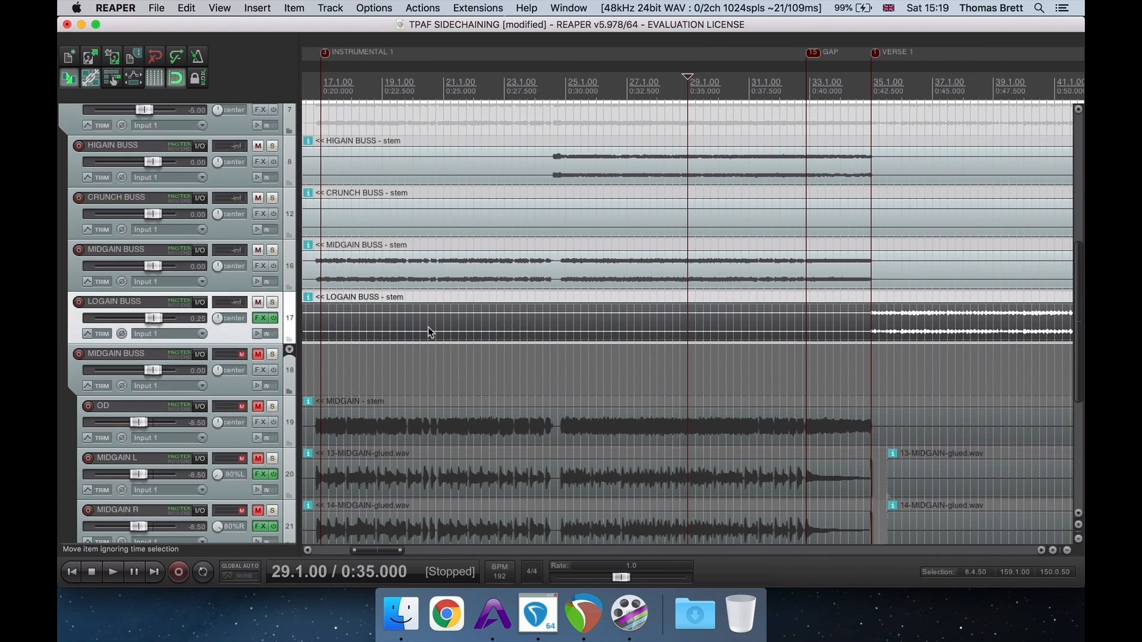
Step: Solo the MIDGAIN BUSS stem on track 16, play it from INSTRUMENTAL 1 and raise the system volume
{"action": "left_click", "coordinate": [324, 322]}
{"action": "scroll", "coordinate": [323, 321], "scroll_direction": "down", "scroll_amount": 3}
{"action": "left_click", "coordinate": [273, 251]}
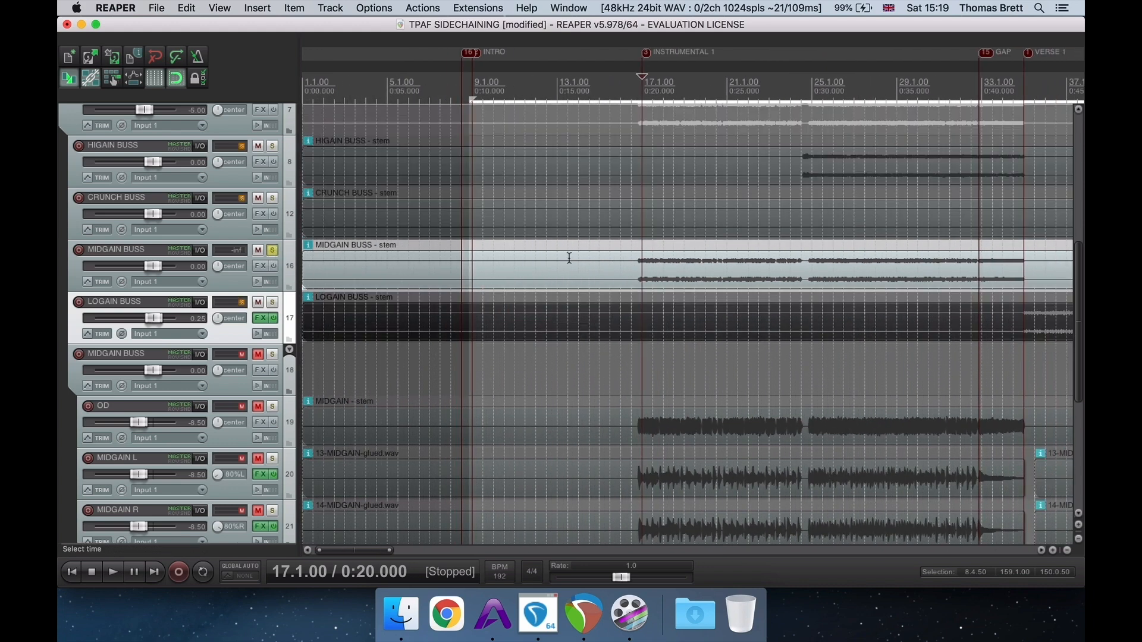
{"action": "scroll", "coordinate": [685, 268], "scroll_direction": "up", "scroll_amount": 3}
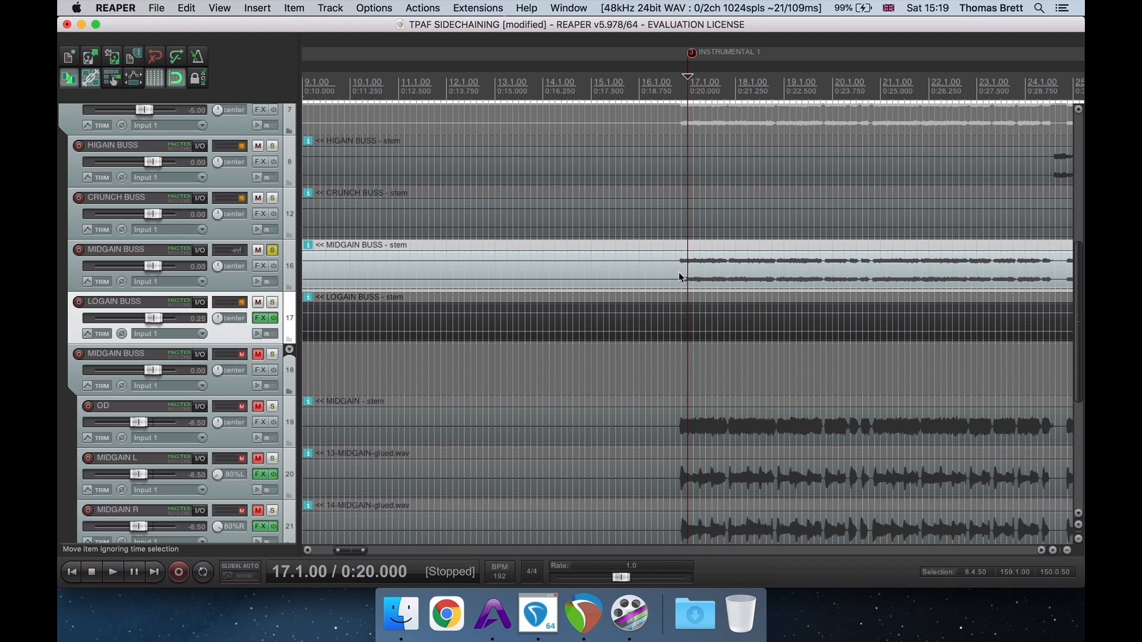
{"action": "left_click", "coordinate": [680, 272]}
{"action": "key", "text": "space"}
{"action": "scroll", "coordinate": [841, 246], "scroll_direction": "down", "scroll_amount": 2}
{"action": "key", "text": "XF86AudioRaiseVolume"}
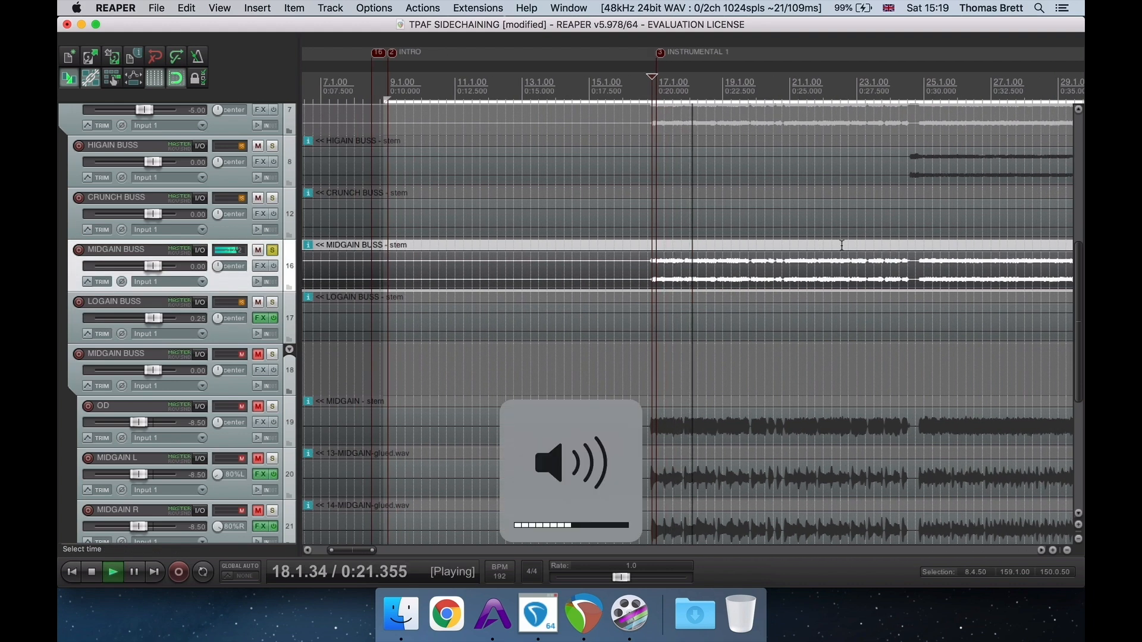
Step: Enlarge the MIDGAIN BUSS stem track to inspect its waveform, stopping playback and placing the edit cursor just before bar 21
{"action": "scroll", "coordinate": [759, 267], "scroll_direction": "down", "scroll_amount": 2}
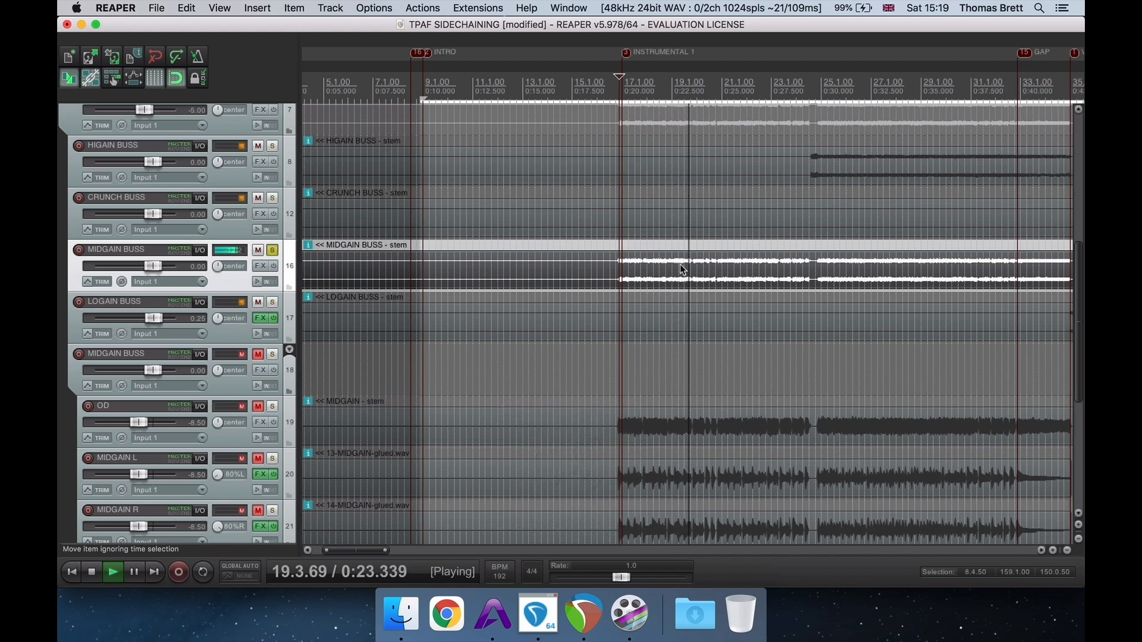
{"action": "scroll", "coordinate": [680, 264], "scroll_direction": "down", "scroll_amount": 2}
{"action": "left_click_drag", "start_coordinate": [266, 296], "coordinate": [266, 461]}
{"action": "left_click_drag", "start_coordinate": [1078, 275], "coordinate": [1078, 311]}
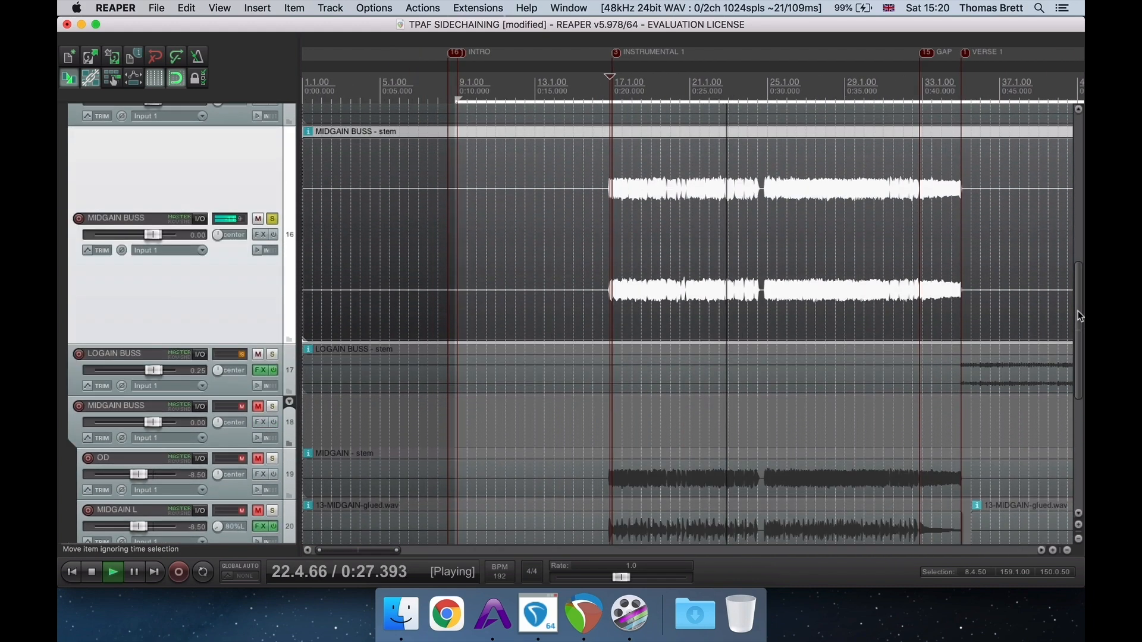
{"action": "scroll", "coordinate": [727, 254], "scroll_direction": "up", "scroll_amount": 5}
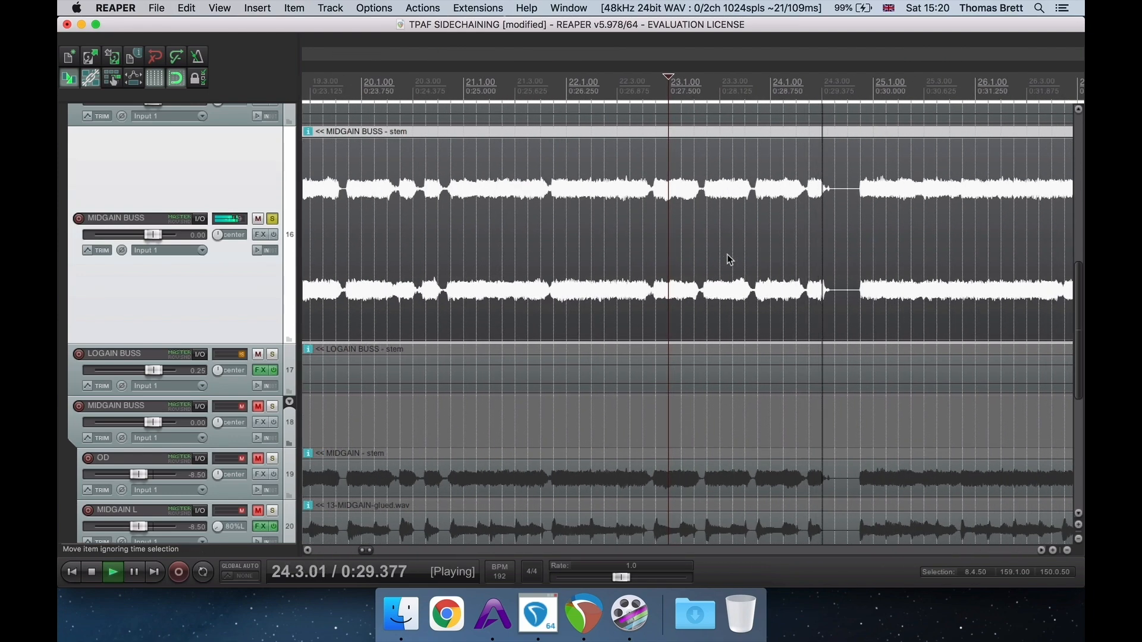
{"action": "scroll", "coordinate": [867, 252], "scroll_direction": "down", "scroll_amount": 3}
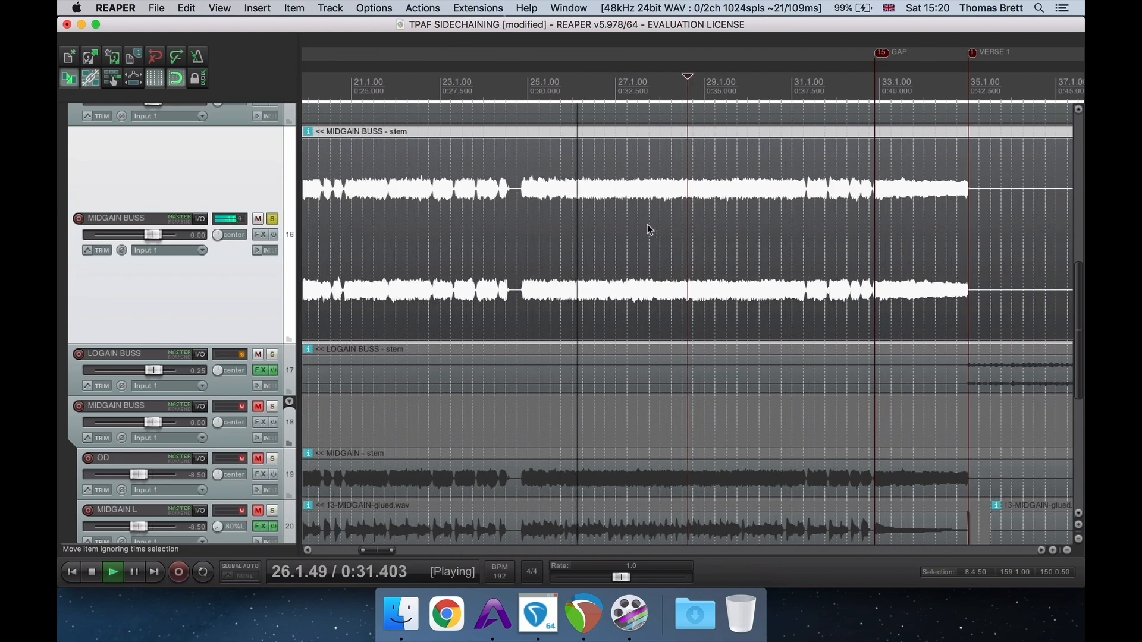
{"action": "key", "text": "space"}
{"action": "left_click", "coordinate": [352, 222]}
{"action": "scroll", "coordinate": [683, 218], "scroll_direction": "up", "scroll_amount": 3}
{"action": "left_click", "coordinate": [670, 225]}
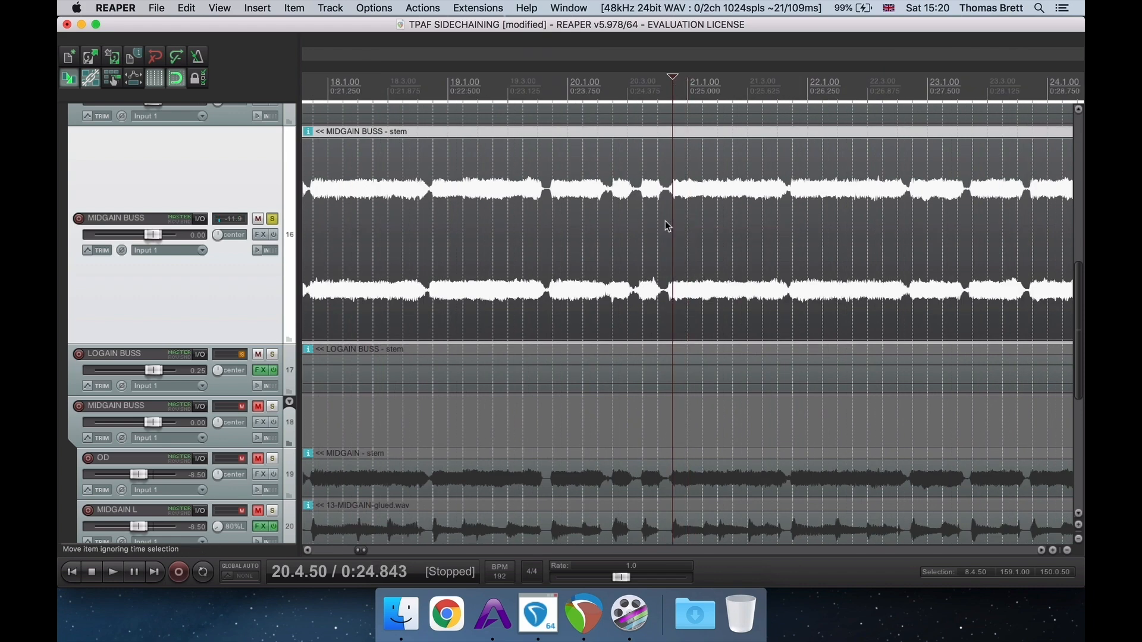
Step: Turn off the MIDGAIN BUSS solo and solo the OD and MIDGAIN L tracks instead
{"action": "left_click", "coordinate": [272, 220]}
{"action": "left_click", "coordinate": [273, 460]}
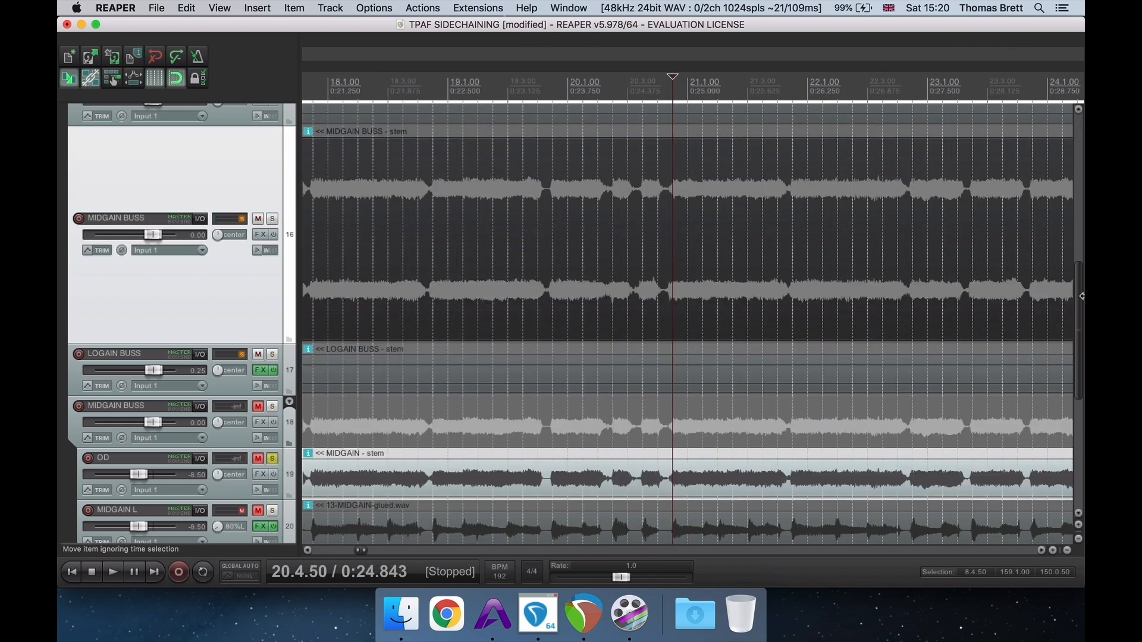
{"action": "scroll", "coordinate": [1081, 282], "scroll_direction": "down", "scroll_amount": 5}
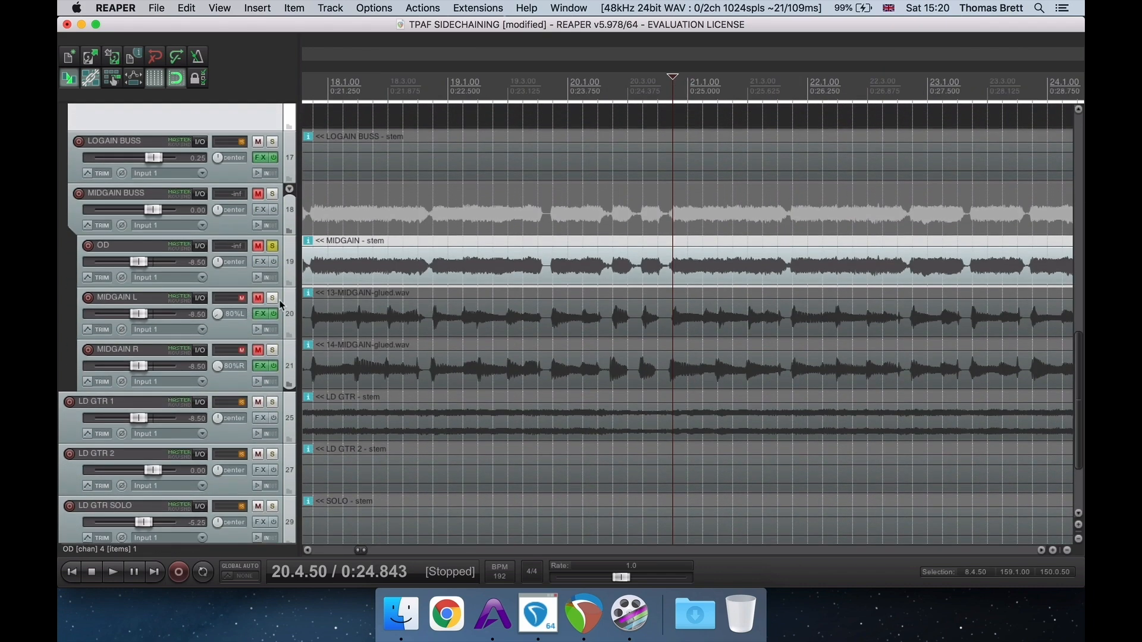
{"action": "left_click", "coordinate": [273, 298]}
Step: Make MIDGAIN L a dry centred track: reset its pan to center, bypass its STL Tonality effect and rename it DI
{"action": "double_click", "coordinate": [232, 319]}
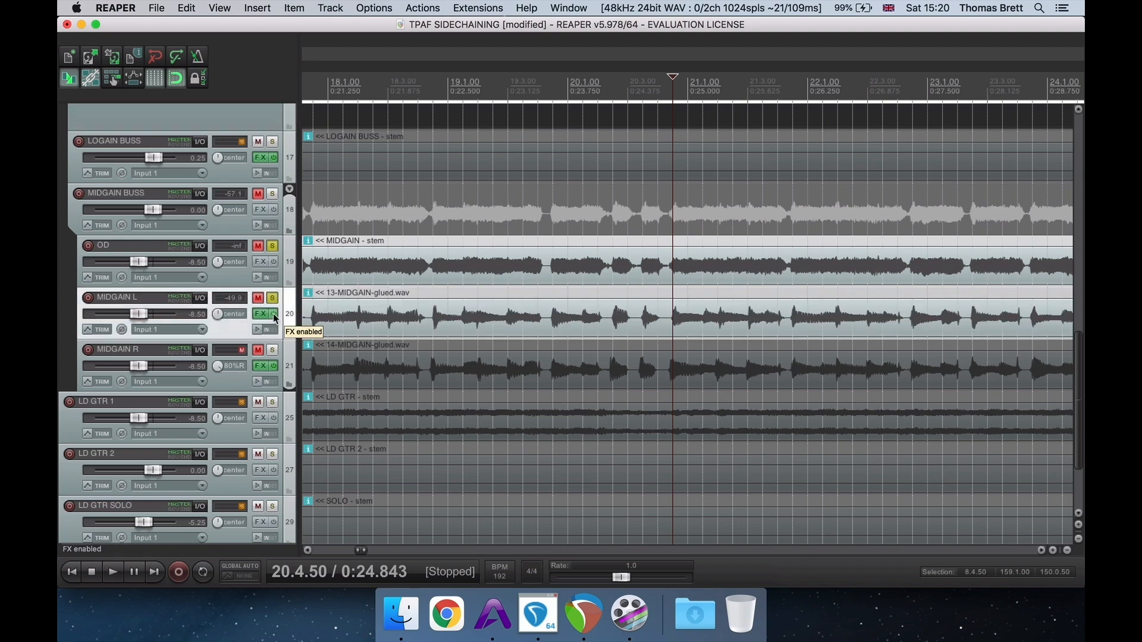
{"action": "left_click", "coordinate": [262, 315]}
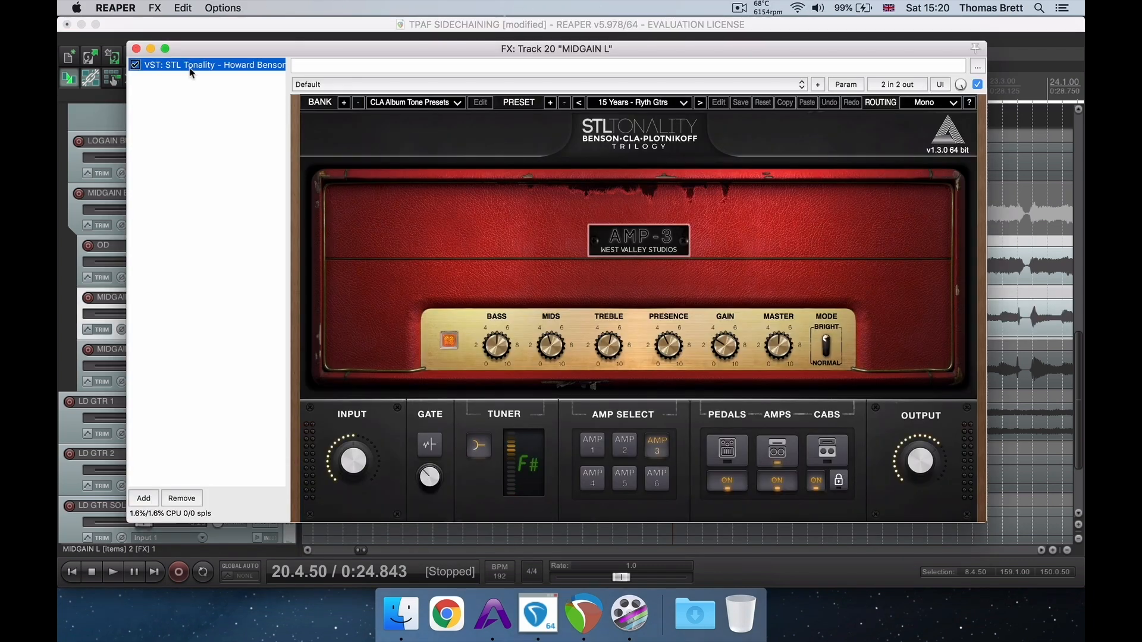
{"action": "left_click", "coordinate": [135, 48]}
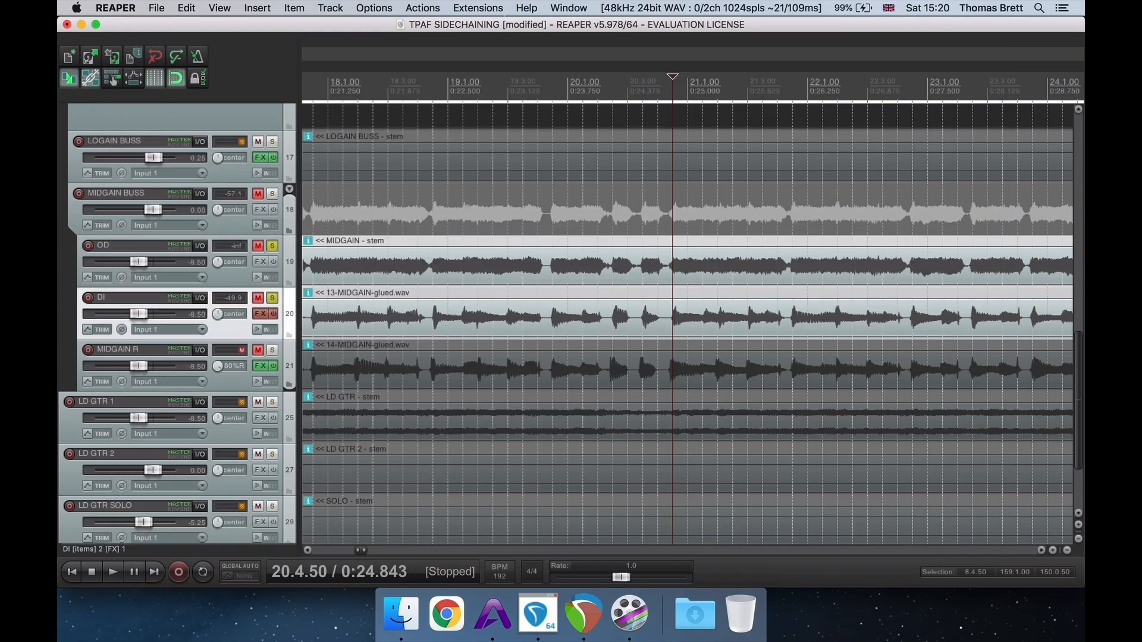
Step: Enlarge the DI and OD tracks and compare their waveforms around bar 18
{"action": "double_click", "coordinate": [228, 339]}
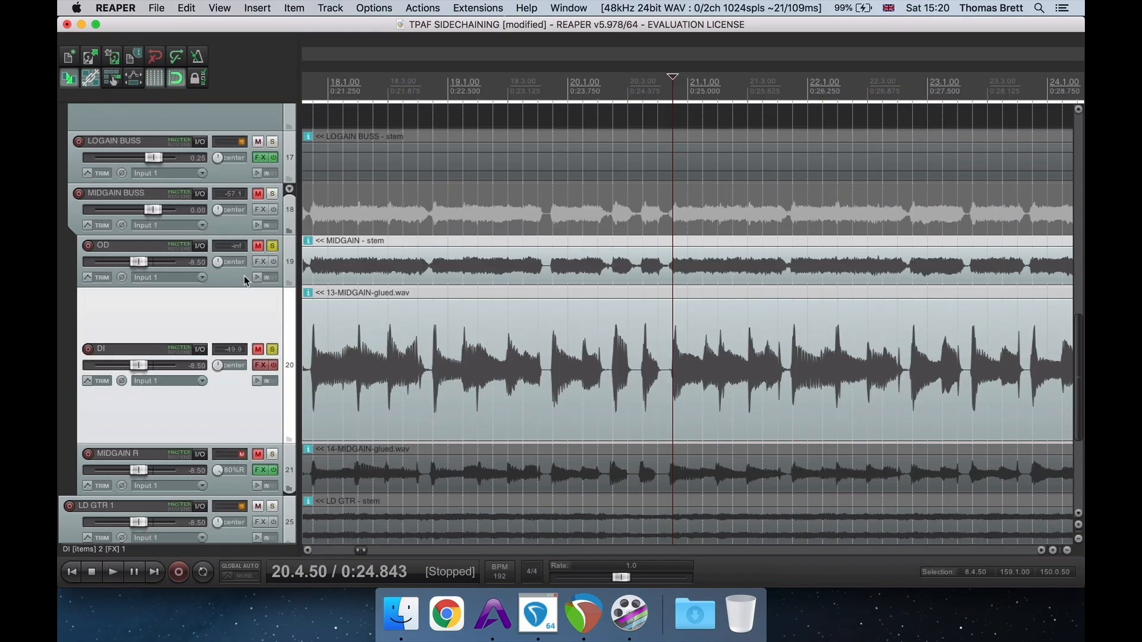
{"action": "left_click_drag", "start_coordinate": [239, 326], "coordinate": [239, 351]}
{"action": "left_click", "coordinate": [537, 363]}
{"action": "scroll", "coordinate": [537, 362], "scroll_direction": "down", "scroll_amount": 5}
{"action": "scroll", "coordinate": [538, 363], "scroll_direction": "up", "scroll_amount": 3}
{"action": "left_click", "coordinate": [610, 302]}
{"action": "scroll", "coordinate": [610, 303], "scroll_direction": "up", "scroll_amount": 5}
{"action": "scroll", "coordinate": [610, 303], "scroll_direction": "up", "scroll_amount": 2}
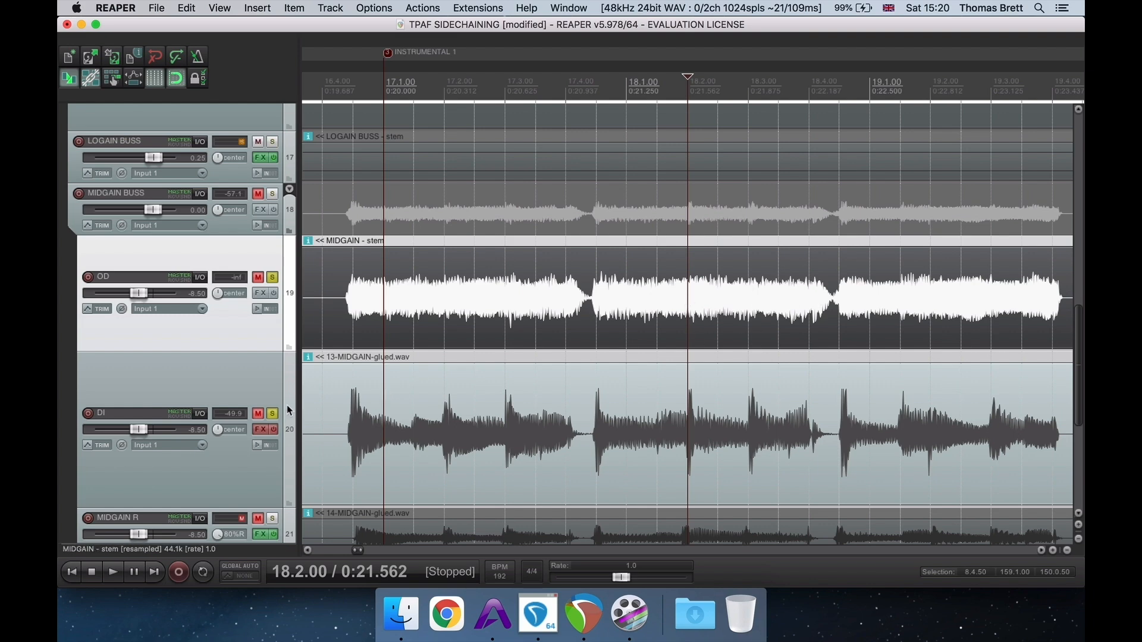
Step: Turn off the DI solo, unmute OD and play the OD track from just before INSTRUMENTAL 1
{"action": "left_click", "coordinate": [272, 413]}
{"action": "left_click", "coordinate": [576, 331]}
{"action": "key", "text": "space"}
{"action": "key", "text": "space"}
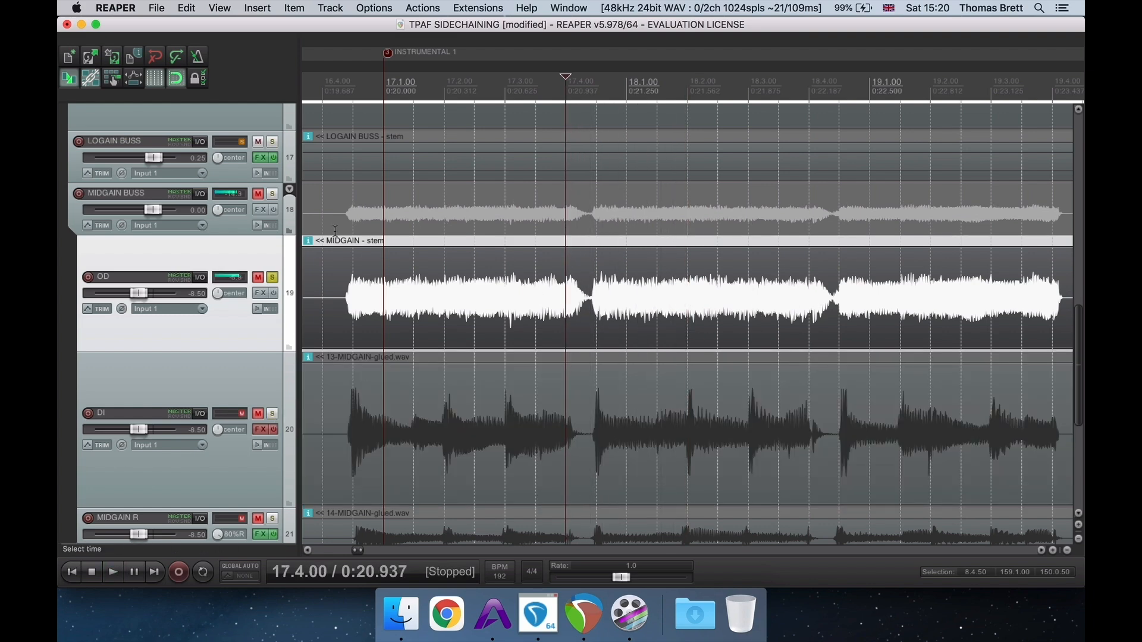
{"action": "key", "text": "space"}
{"action": "scroll", "coordinate": [765, 340], "scroll_direction": "down", "scroll_amount": 3}
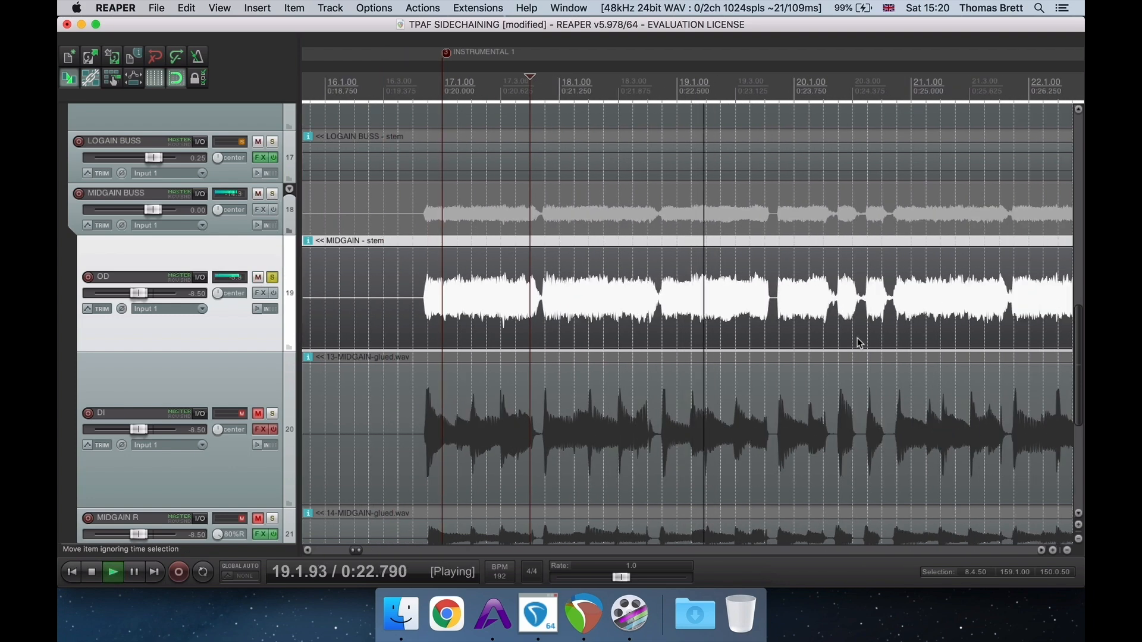
{"action": "left_click", "coordinate": [413, 301]}
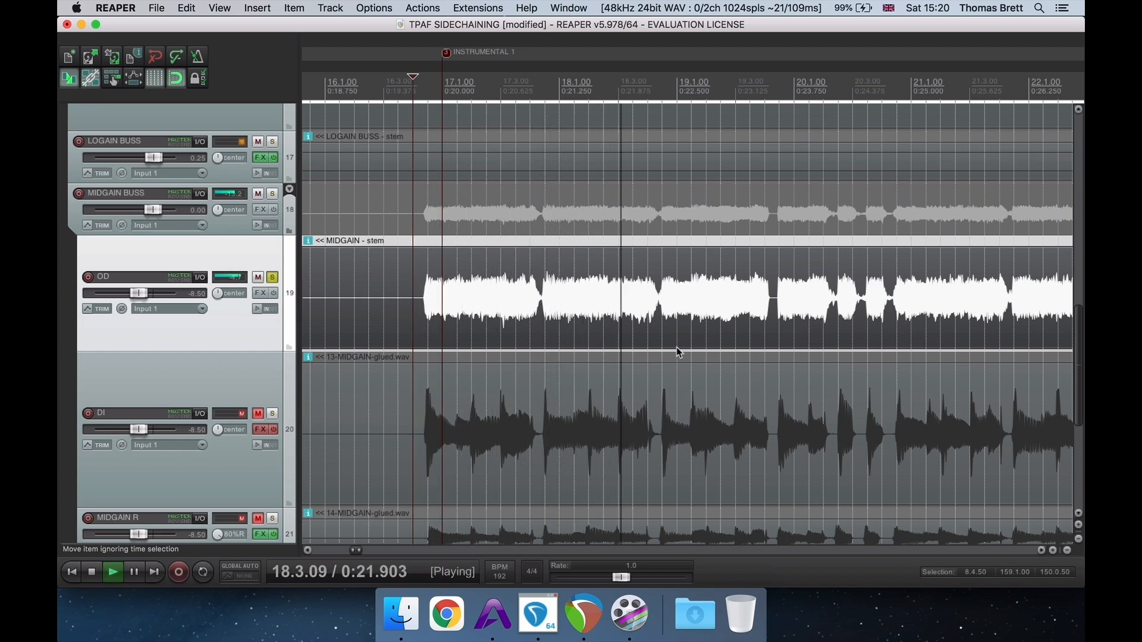
Step: Stop playback and examine the OD waveform against the DI from bar 22 to bar 26
{"action": "scroll", "coordinate": [854, 334], "scroll_direction": "down", "scroll_amount": 3}
{"action": "left_click", "coordinate": [856, 324]}
{"action": "scroll", "coordinate": [857, 324], "scroll_direction": "up", "scroll_amount": 5}
{"action": "key", "text": "space"}
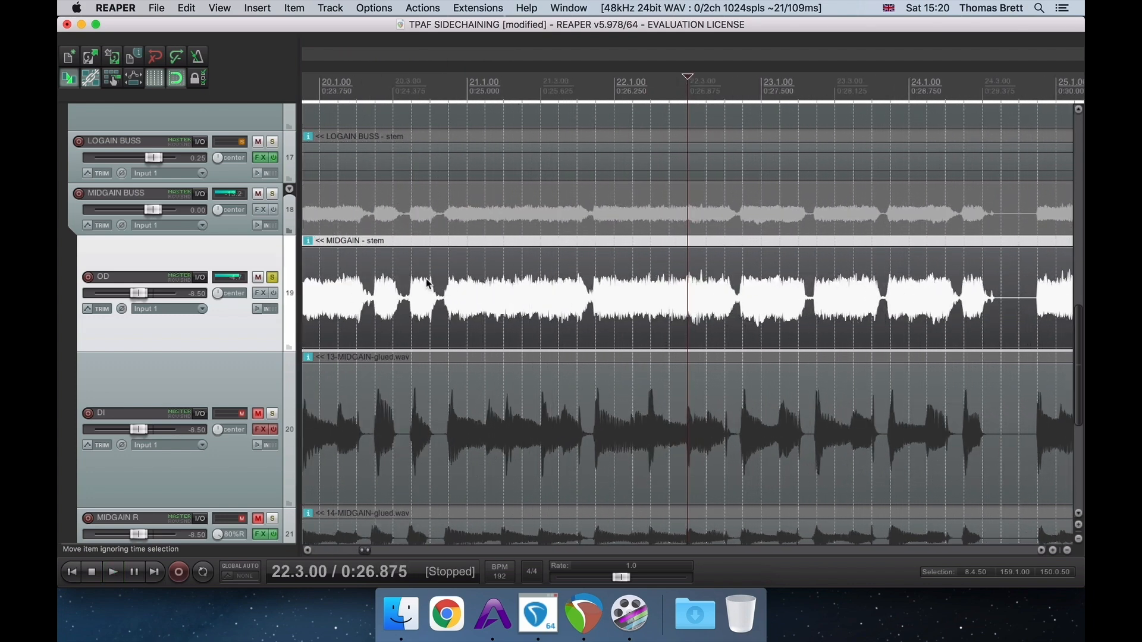
{"action": "left_click", "coordinate": [857, 311]}
{"action": "scroll", "coordinate": [858, 311], "scroll_direction": "down", "scroll_amount": 4}
{"action": "left_click", "coordinate": [898, 312]}
{"action": "scroll", "coordinate": [899, 313], "scroll_direction": "up", "scroll_amount": 4}
{"action": "scroll", "coordinate": [899, 314], "scroll_direction": "down", "scroll_amount": 1}
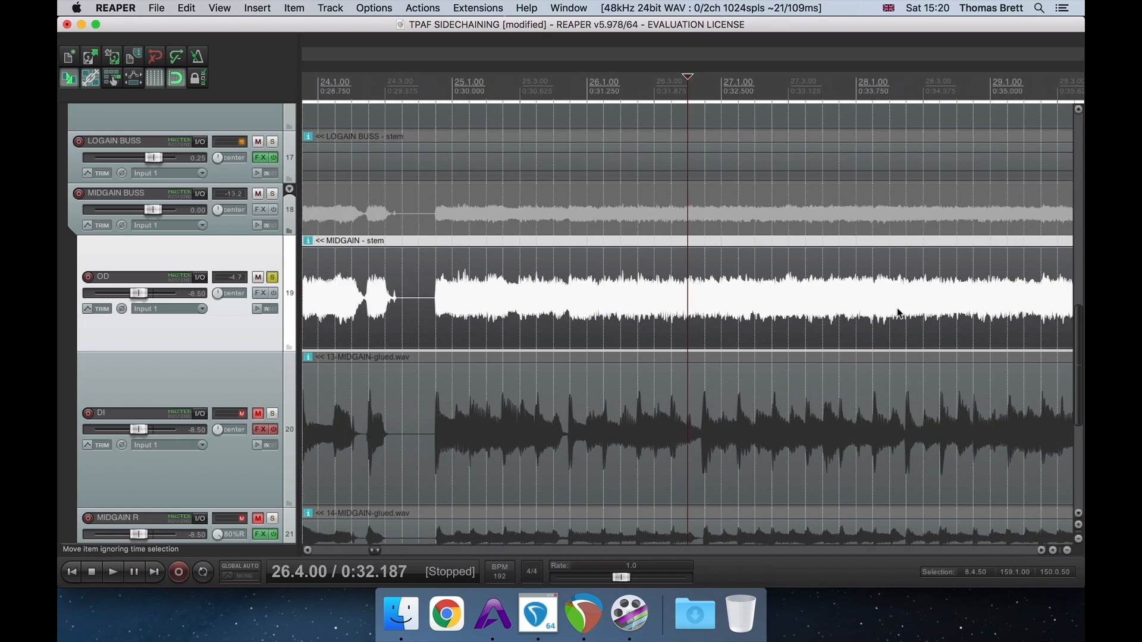
Step: Play the OD track from bar 24.4 to hear its sustained section, stopping when done
{"action": "left_click", "coordinate": [423, 313]}
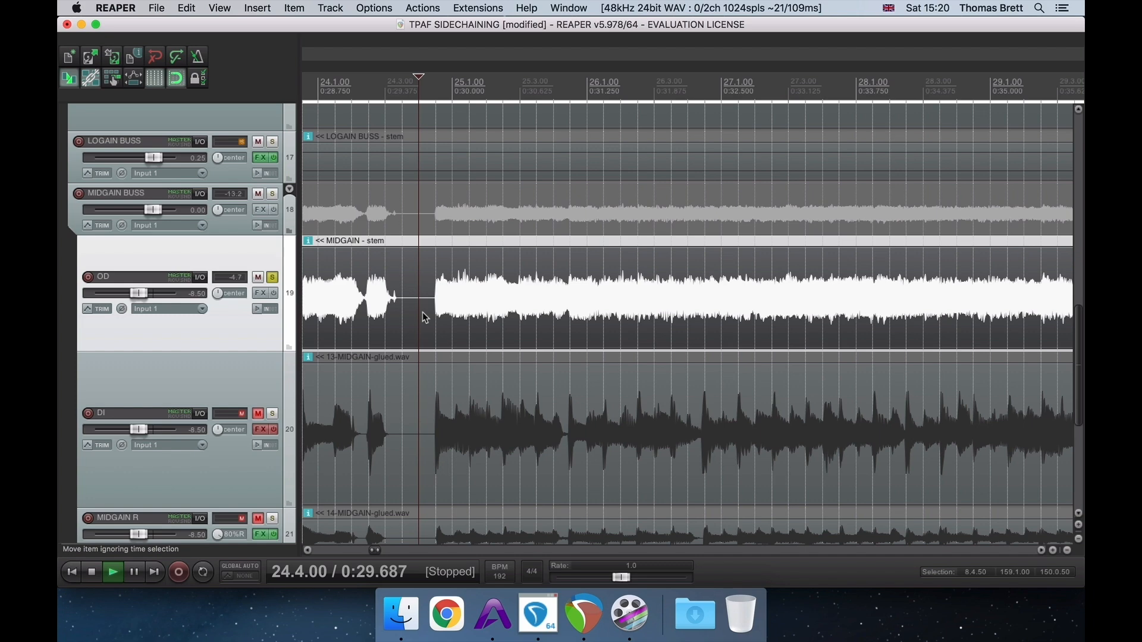
{"action": "key", "text": "space"}
{"action": "scroll", "coordinate": [829, 297], "scroll_direction": "down", "scroll_amount": 2}
{"action": "scroll", "coordinate": [826, 296], "scroll_direction": "up", "scroll_amount": 1}
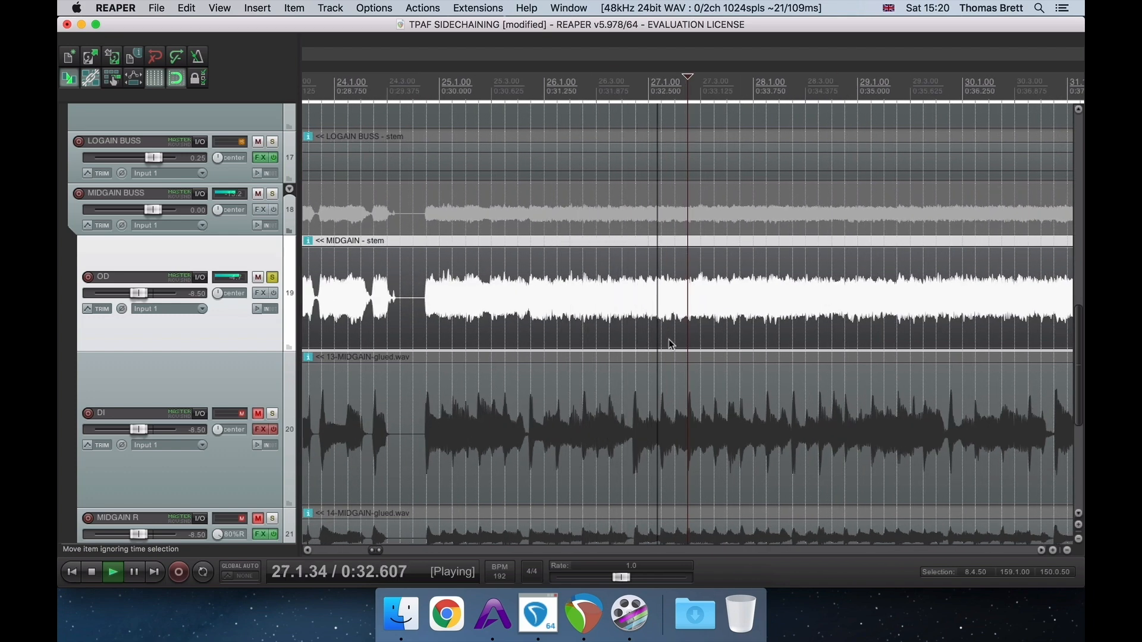
{"action": "key", "text": "space"}
Step: Switch the solo from OD to DI, play the DI from bar 24.4 and stop playback
{"action": "left_click", "coordinate": [272, 414]}
{"action": "left_click", "coordinate": [273, 278]}
{"action": "left_click", "coordinate": [413, 439]}
{"action": "key", "text": "space"}
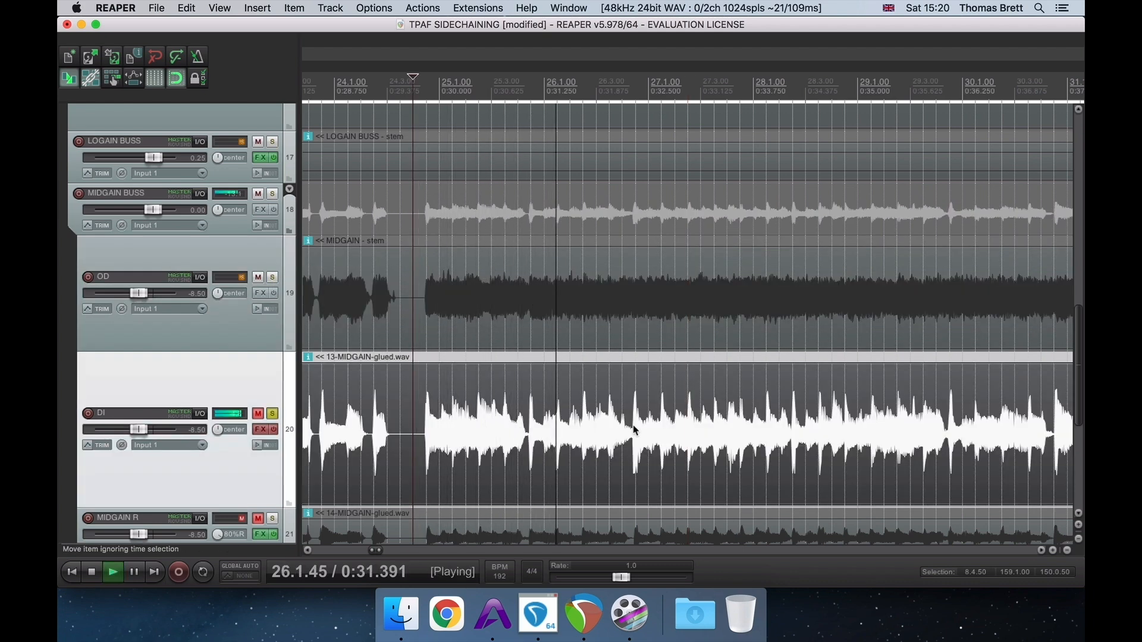
{"action": "left_click", "coordinate": [780, 442]}
{"action": "scroll", "coordinate": [780, 442], "scroll_direction": "down", "scroll_amount": 2}
{"action": "scroll", "coordinate": [676, 451], "scroll_direction": "up", "scroll_amount": 2}
{"action": "key", "text": "space"}
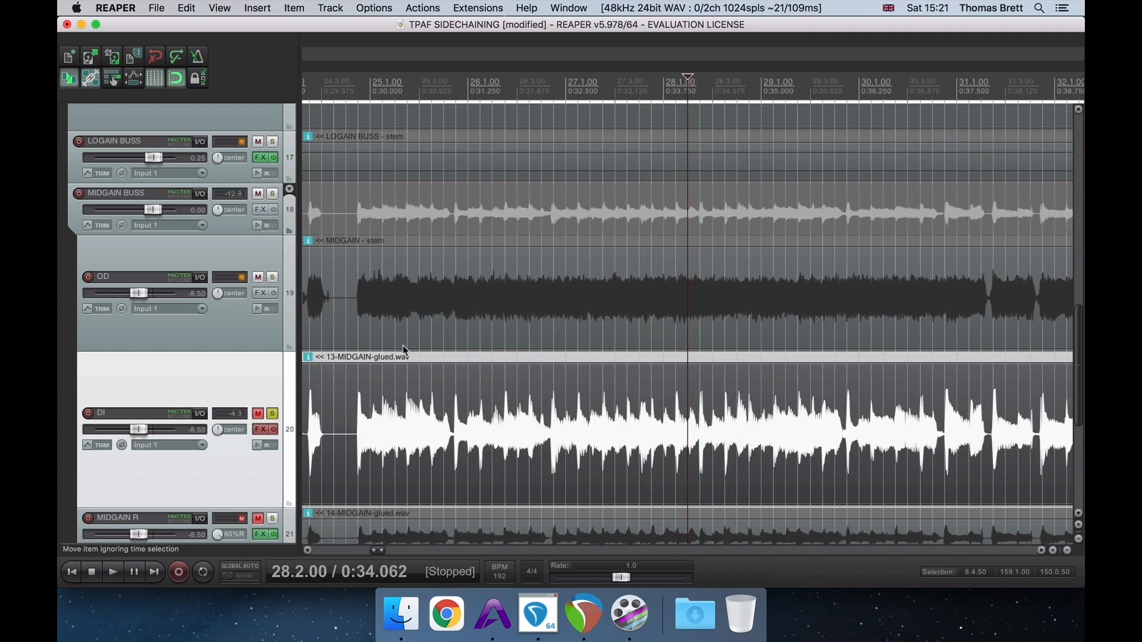
Step: Switch the solo back to OD with the edit cursor at bar 24.4, and unmute the DI track
{"action": "left_click", "coordinate": [273, 415]}
{"action": "left_click", "coordinate": [272, 278]}
{"action": "left_click", "coordinate": [355, 301]}
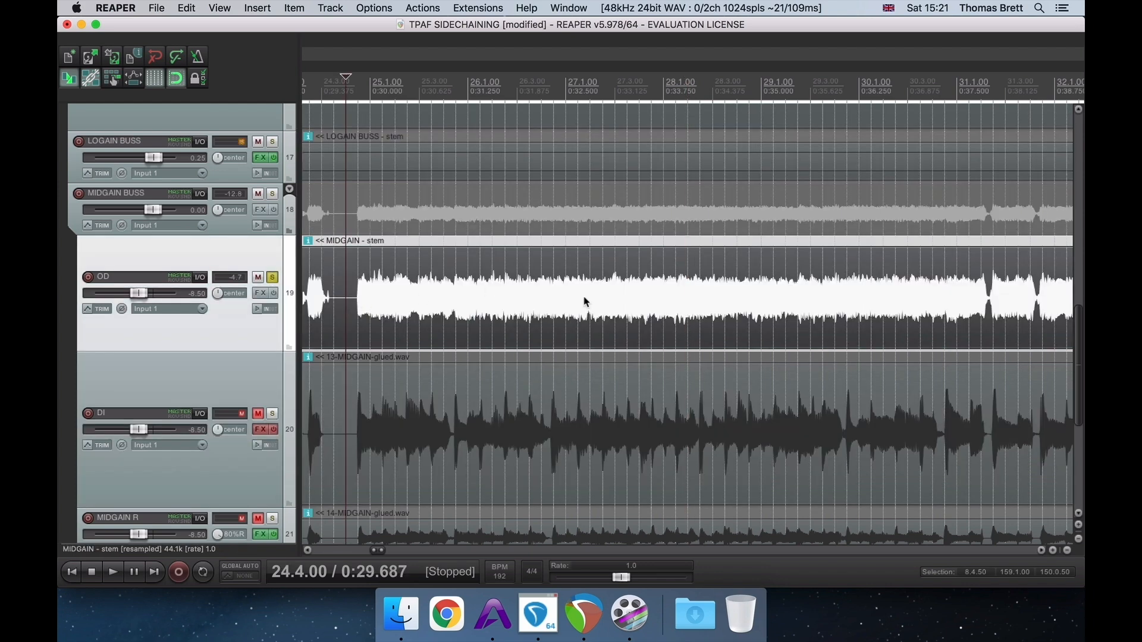
{"action": "scroll", "coordinate": [763, 349], "scroll_direction": "down", "scroll_amount": 3}
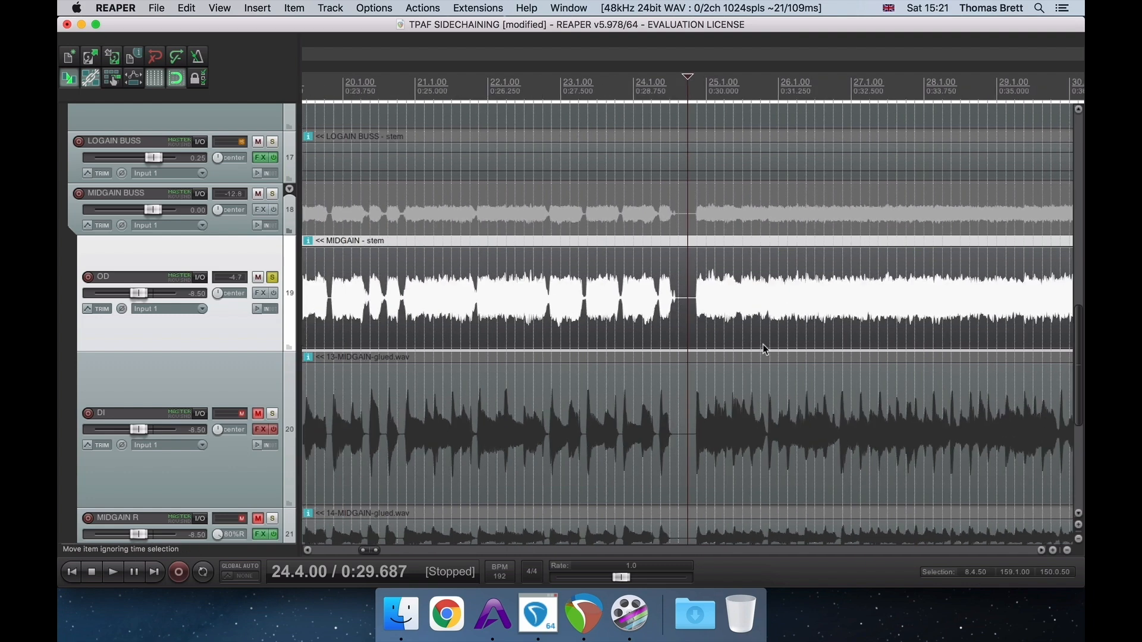
{"action": "scroll", "coordinate": [763, 349], "scroll_direction": "up", "scroll_amount": 4}
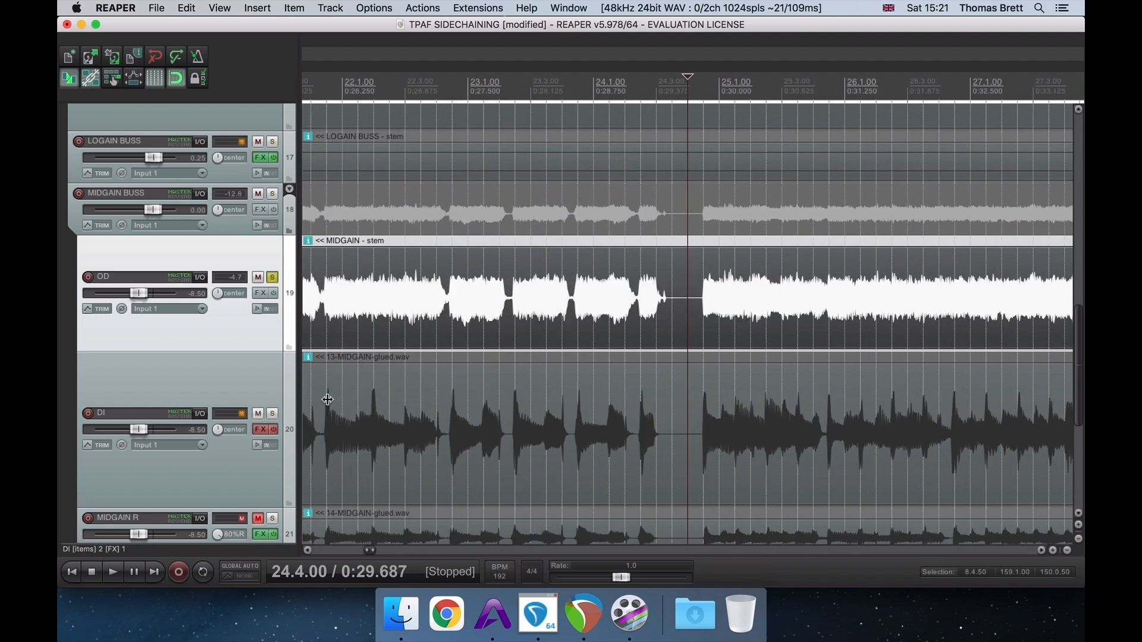
Step: Add a send from the DI track to OD, routing audio channels 1/2 to 3/4, and close the routing window
{"action": "left_click", "coordinate": [201, 414]}
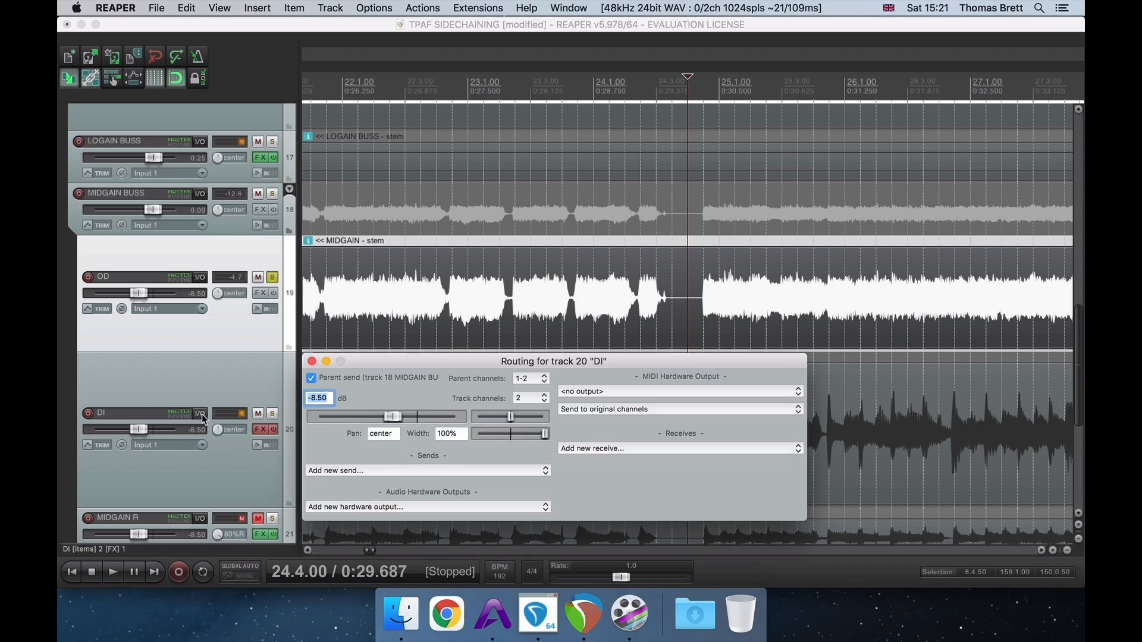
{"action": "left_click", "coordinate": [392, 472]}
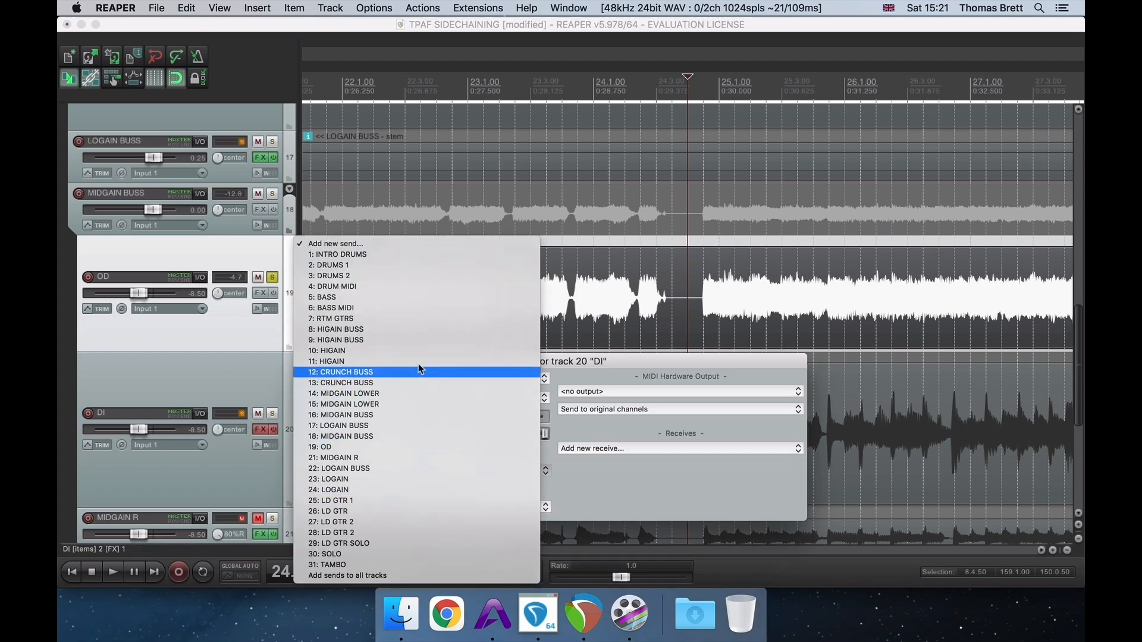
{"action": "left_click", "coordinate": [372, 449]}
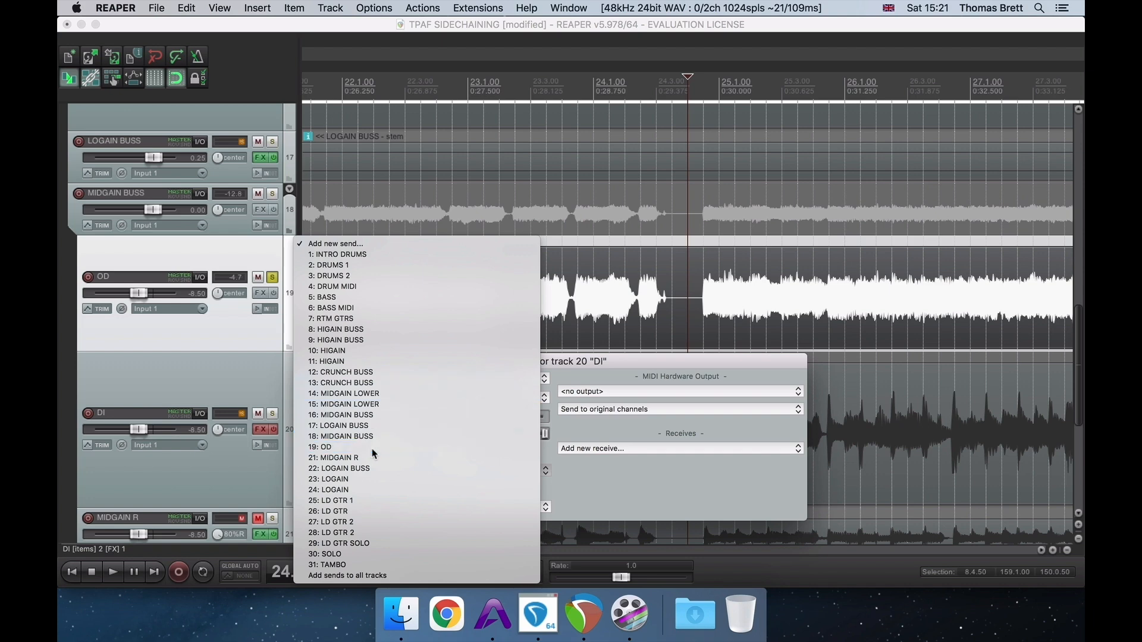
{"action": "left_click", "coordinate": [427, 512]}
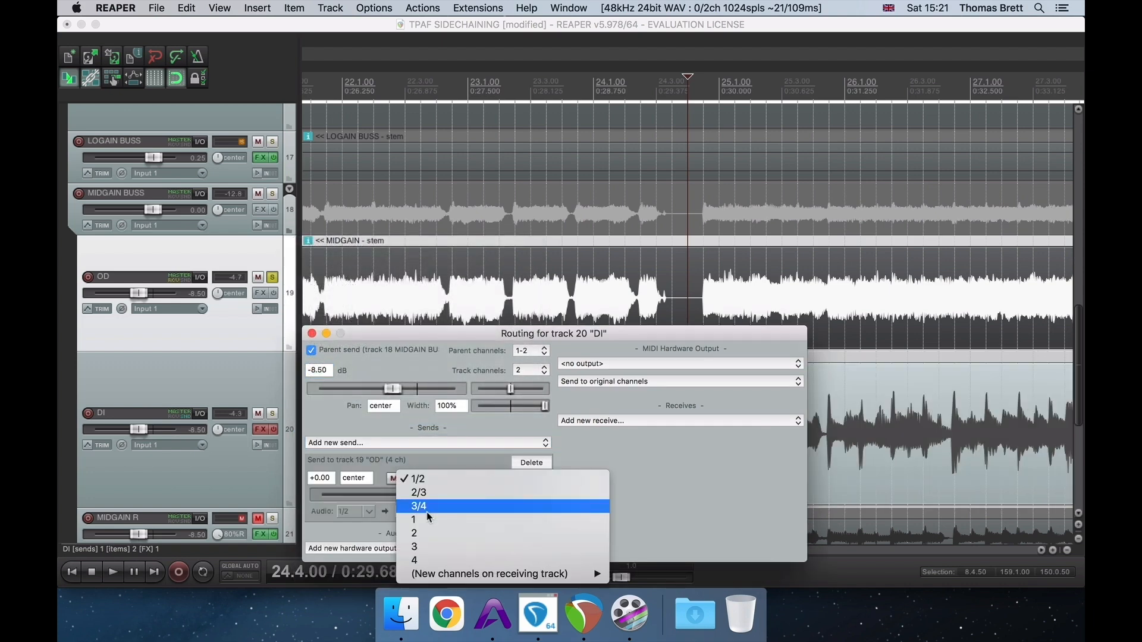
{"action": "left_click", "coordinate": [419, 507]}
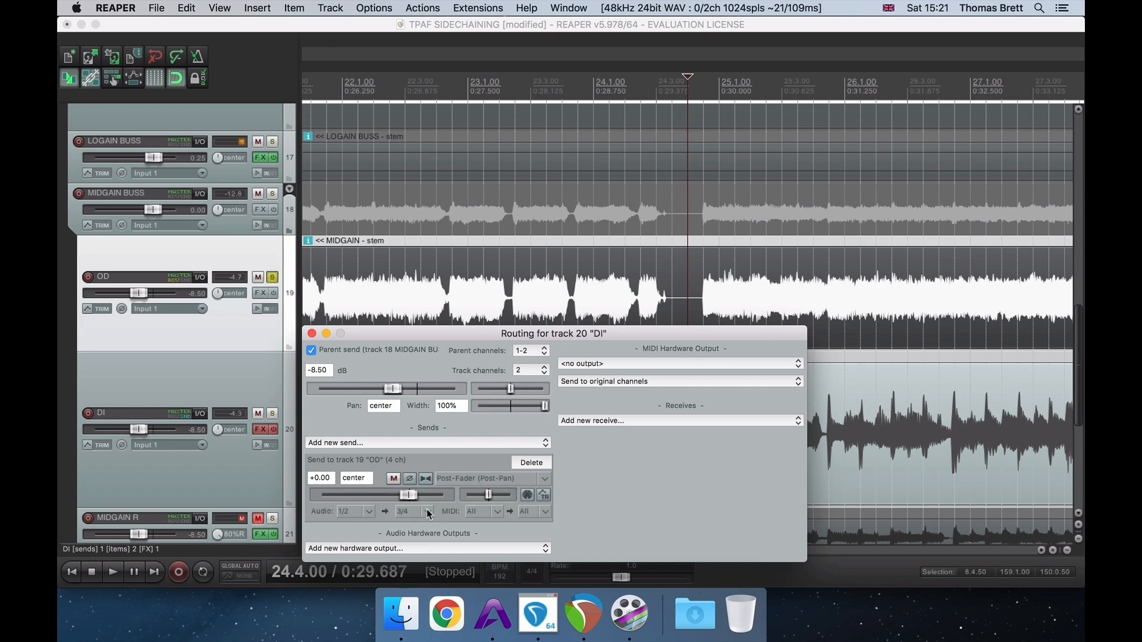
{"action": "left_click", "coordinate": [311, 334]}
Step: Solo only the DI track and briefly play it from bar 24.4 to check its output
{"action": "left_click", "coordinate": [628, 403]}
{"action": "key", "text": "space"}
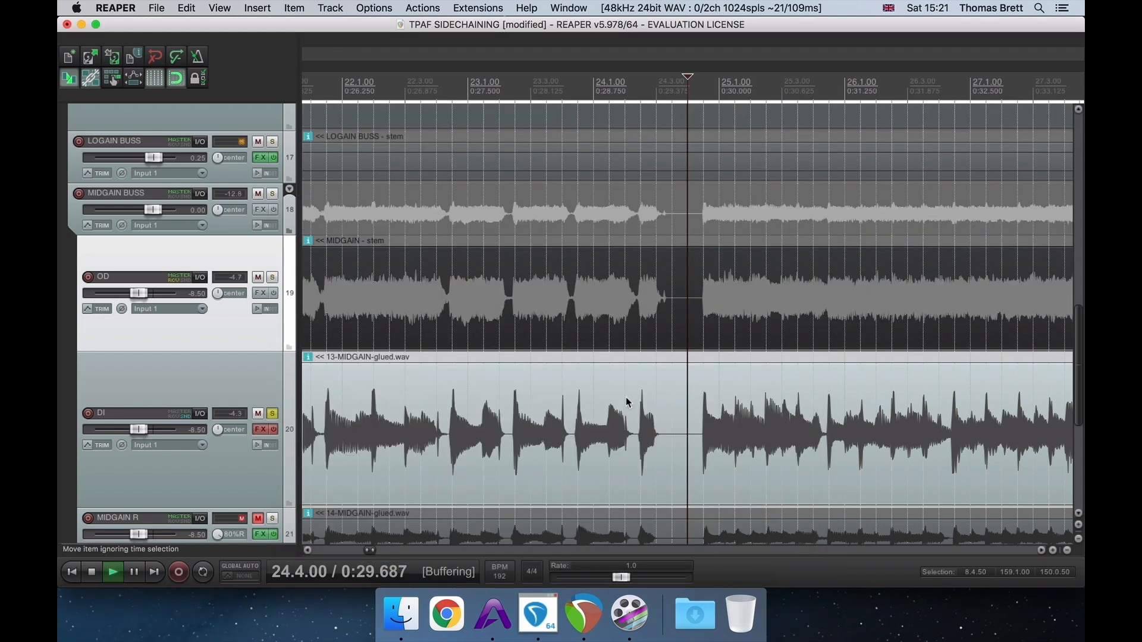
{"action": "key", "text": "space"}
Step: Disable the DI track's parent send to the MIDGAIN BUSS and turn off the DI solo
{"action": "left_click", "coordinate": [206, 414]}
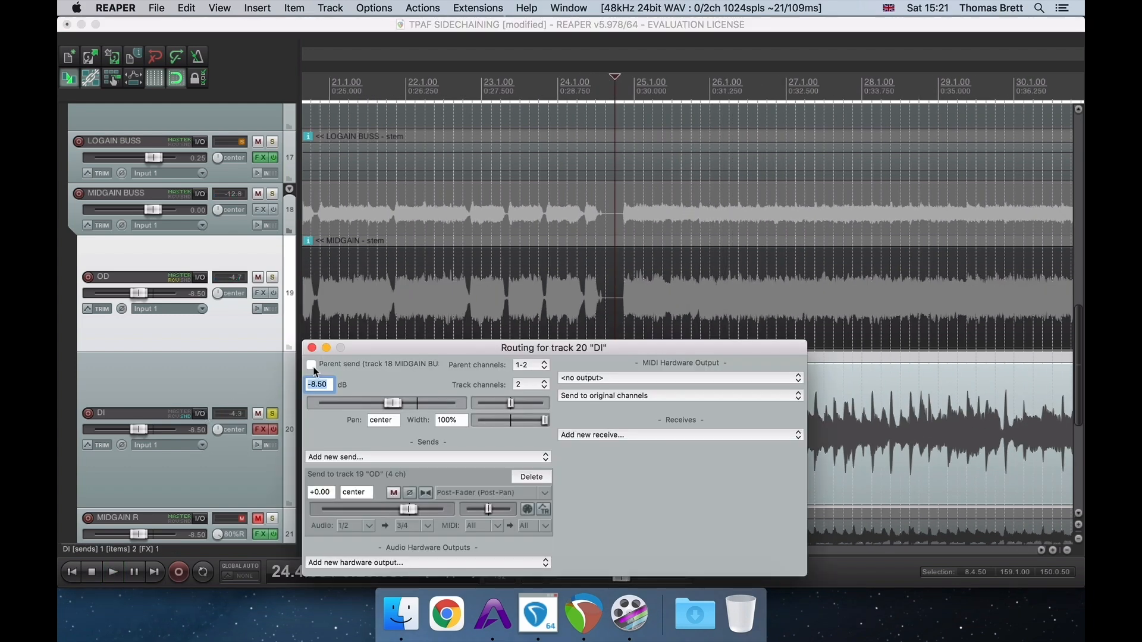
{"action": "left_click", "coordinate": [312, 349]}
{"action": "left_click", "coordinate": [273, 414]}
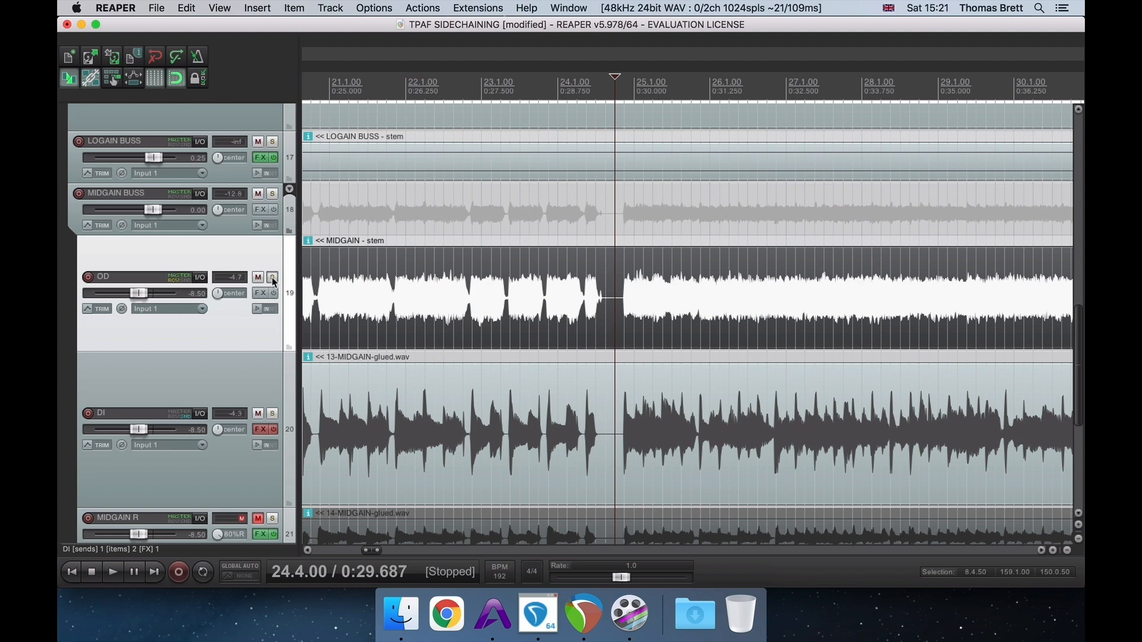
Step: Solo the OD track and briefly play it from bar 24.4 to listen to its output
{"action": "left_click", "coordinate": [273, 278]}
{"action": "key", "text": "space"}
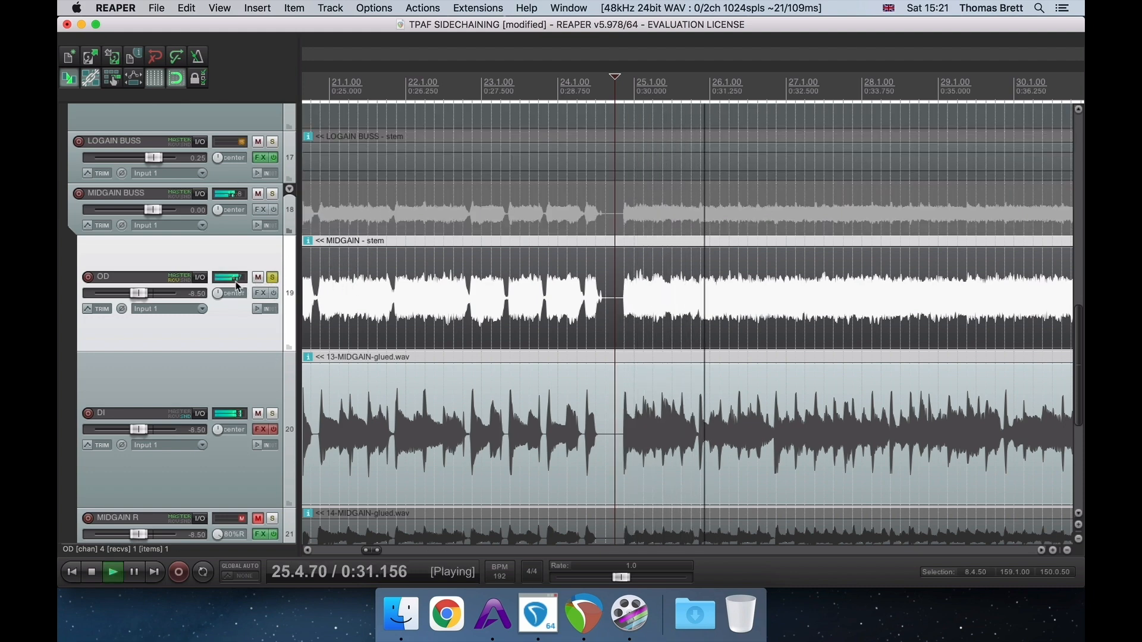
{"action": "key", "text": "space"}
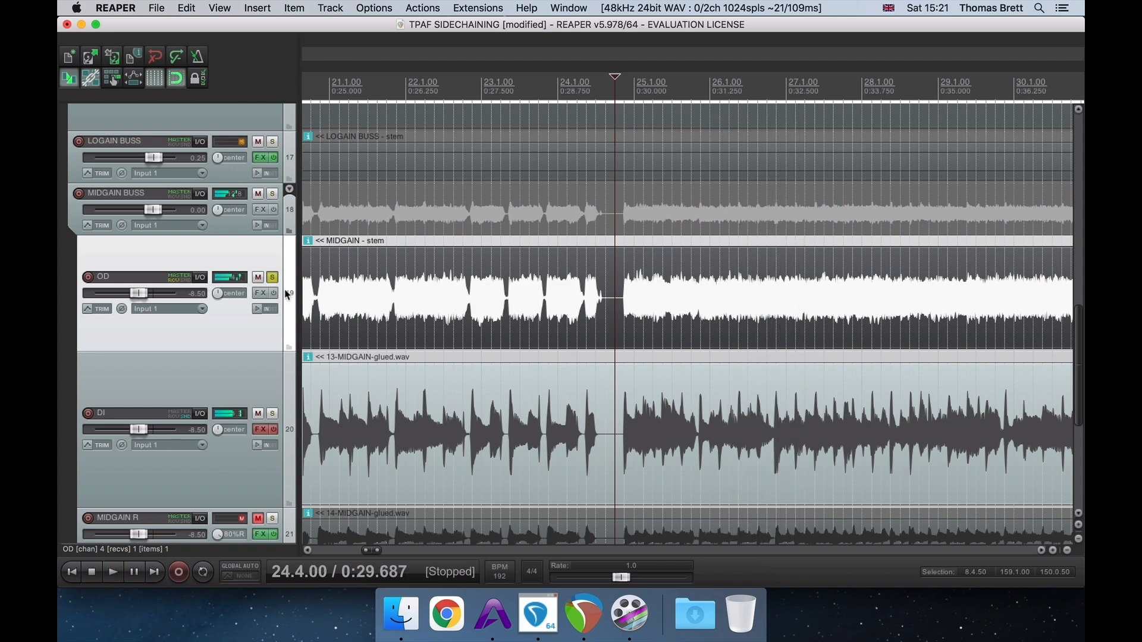
Step: Switch the solo from OD to DI, re-enable DI's parent send to the MIDGAIN BUSS, and close its routing window
{"action": "scroll", "coordinate": [558, 307], "scroll_direction": "up", "scroll_amount": 1}
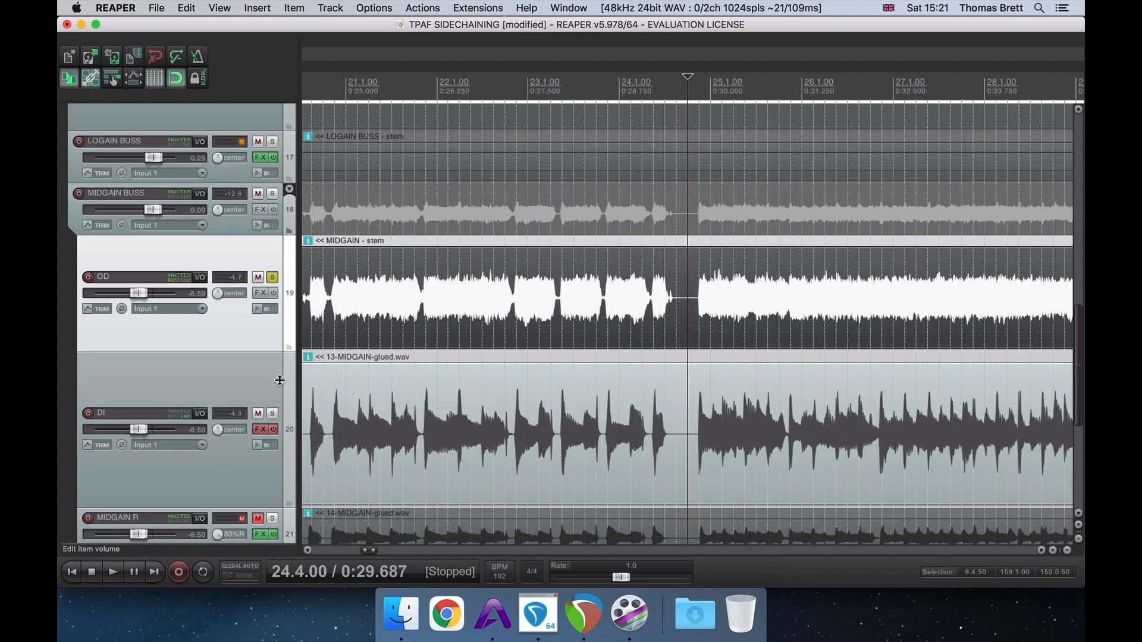
{"action": "left_click", "coordinate": [273, 277]}
{"action": "left_click", "coordinate": [273, 414]}
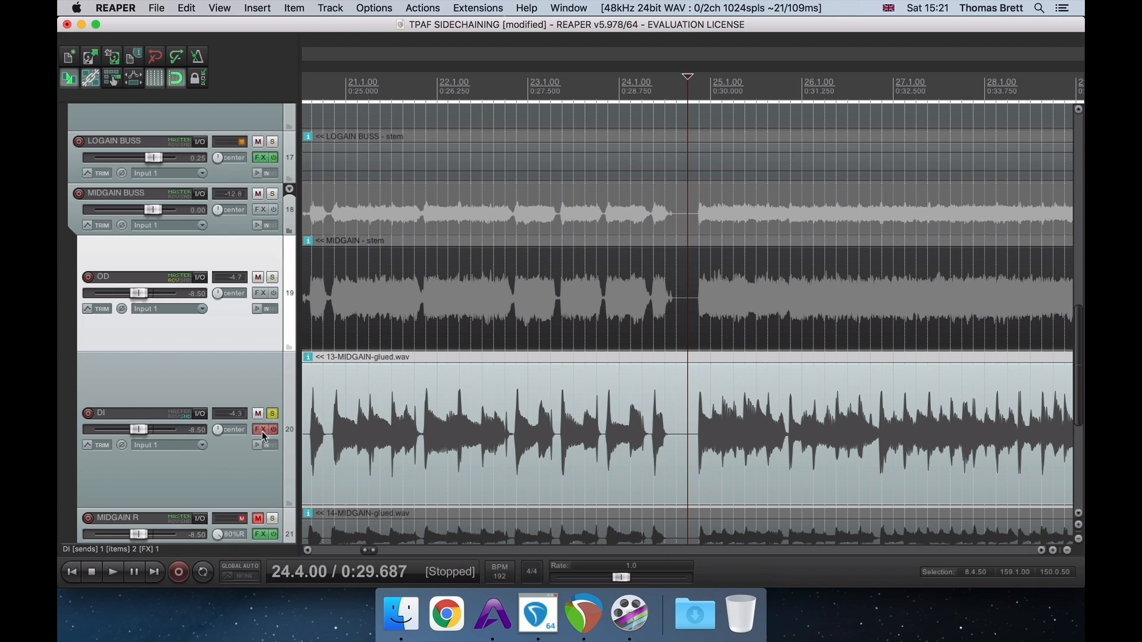
{"action": "left_click", "coordinate": [199, 415]}
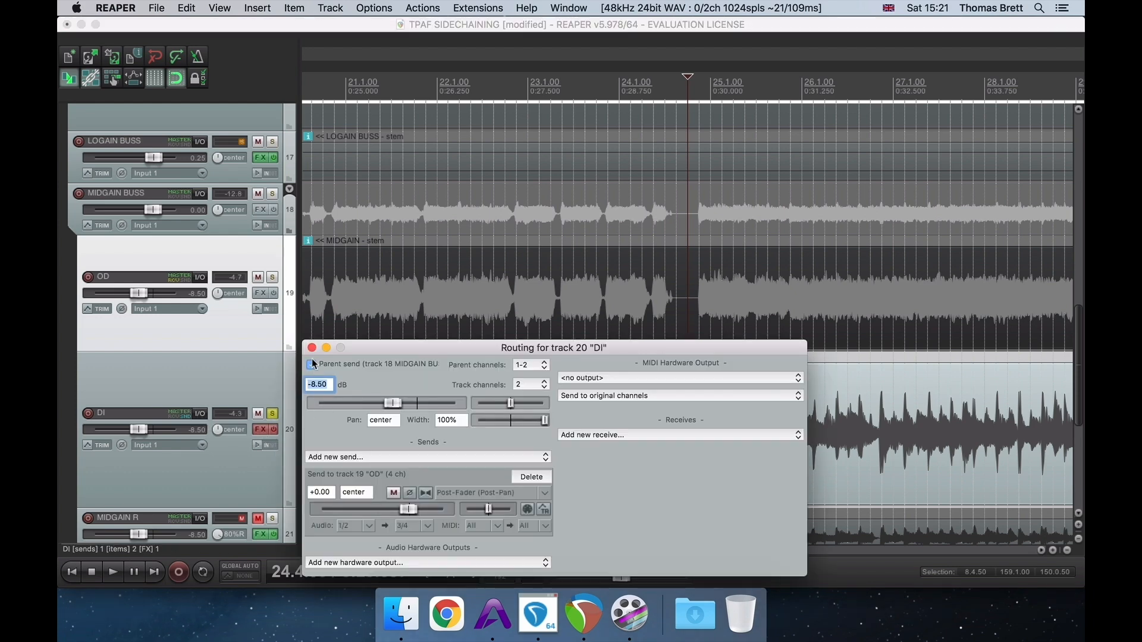
{"action": "left_click", "coordinate": [313, 349]}
Step: Enable the DI track's FX chain with STL Tonality bypassed, and insert FabFilter Pro-Q 2 after it
{"action": "left_click", "coordinate": [262, 431]}
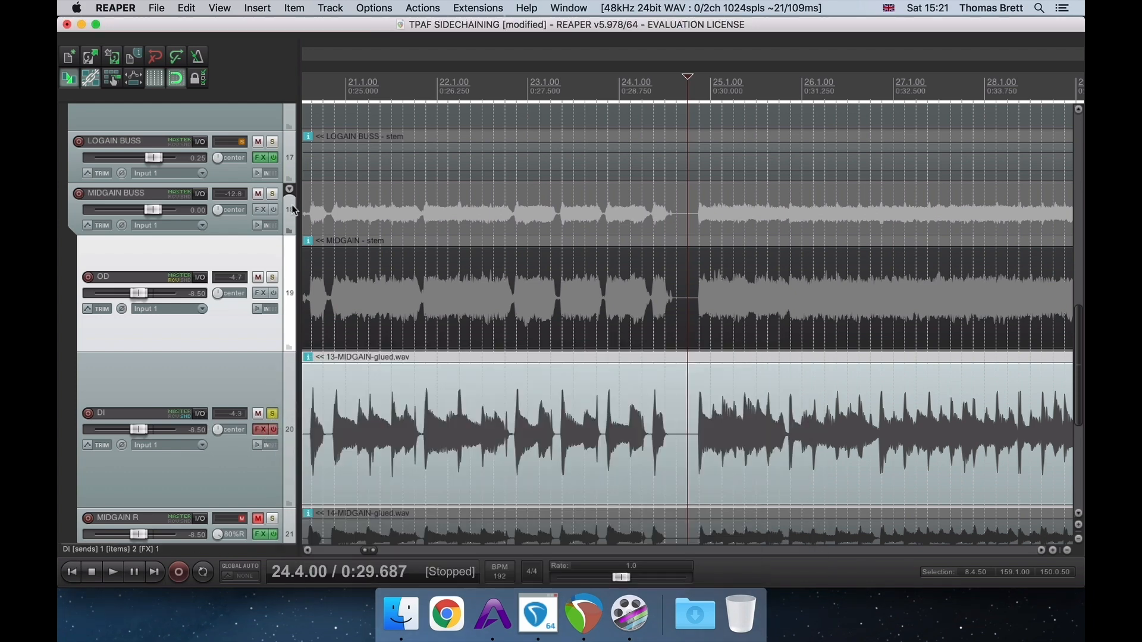
{"action": "left_click", "coordinate": [136, 49]}
{"action": "left_click", "coordinate": [265, 429]}
{"action": "double_click", "coordinate": [232, 219]}
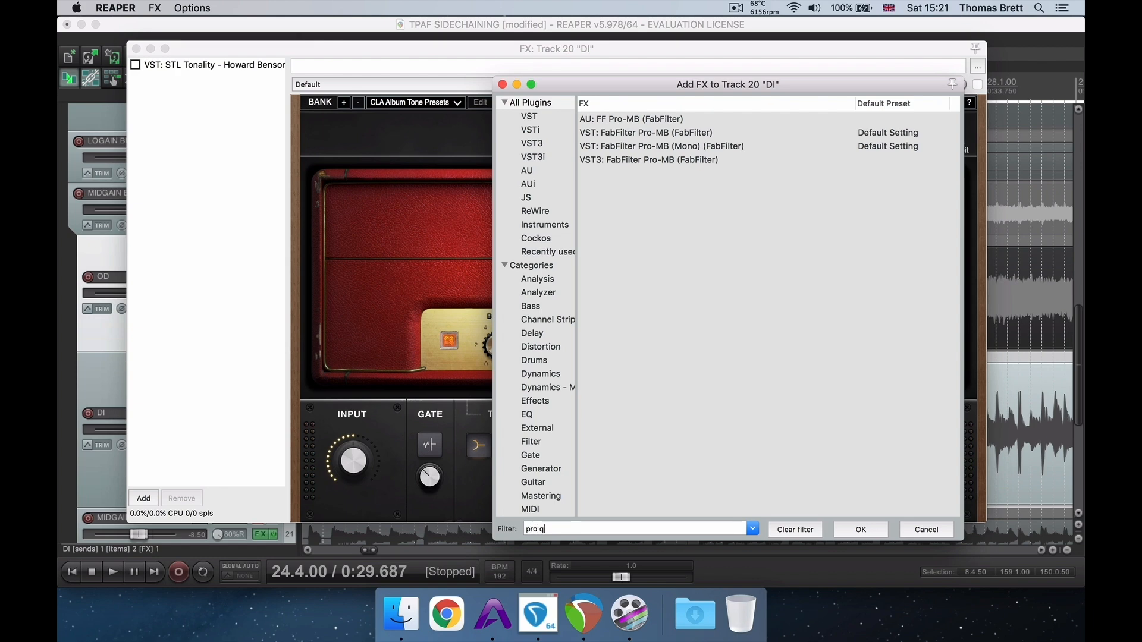
{"action": "type", "text": "q"}
{"action": "double_click", "coordinate": [669, 160]}
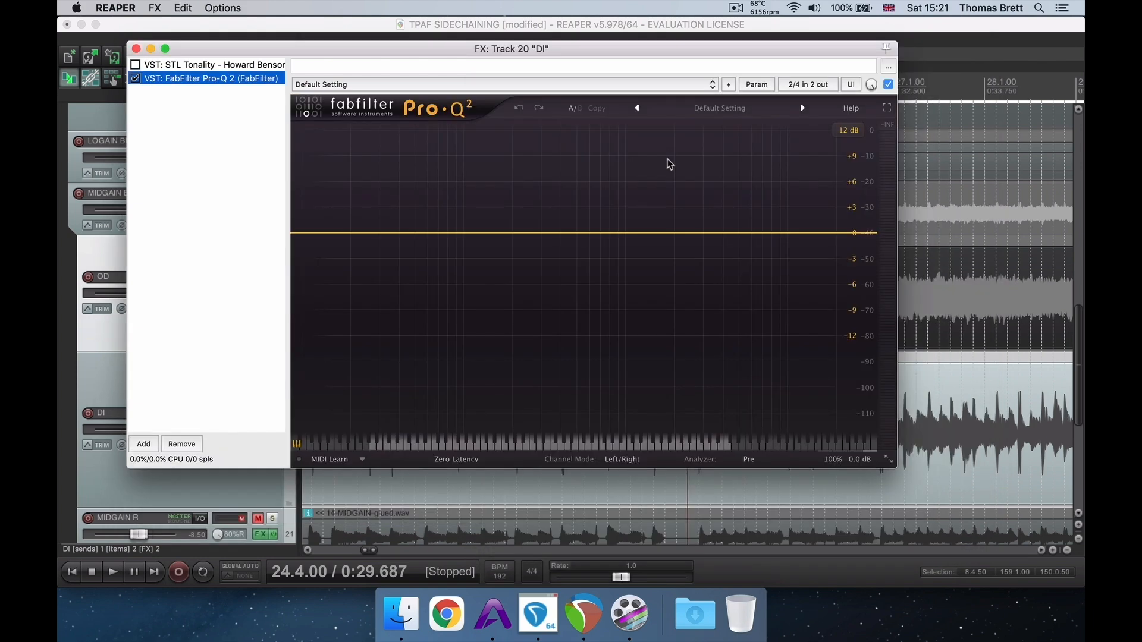
Step: Create a Low Cut band at about 360 Hz in Pro-Q 2 with a slope of 48 dB/oct
{"action": "left_click", "coordinate": [554, 233]}
{"action": "right_click", "coordinate": [554, 232]}
{"action": "mouse_move", "coordinate": [678, 252]}
{"action": "left_click", "coordinate": [752, 280]}
{"action": "left_click", "coordinate": [427, 409]}
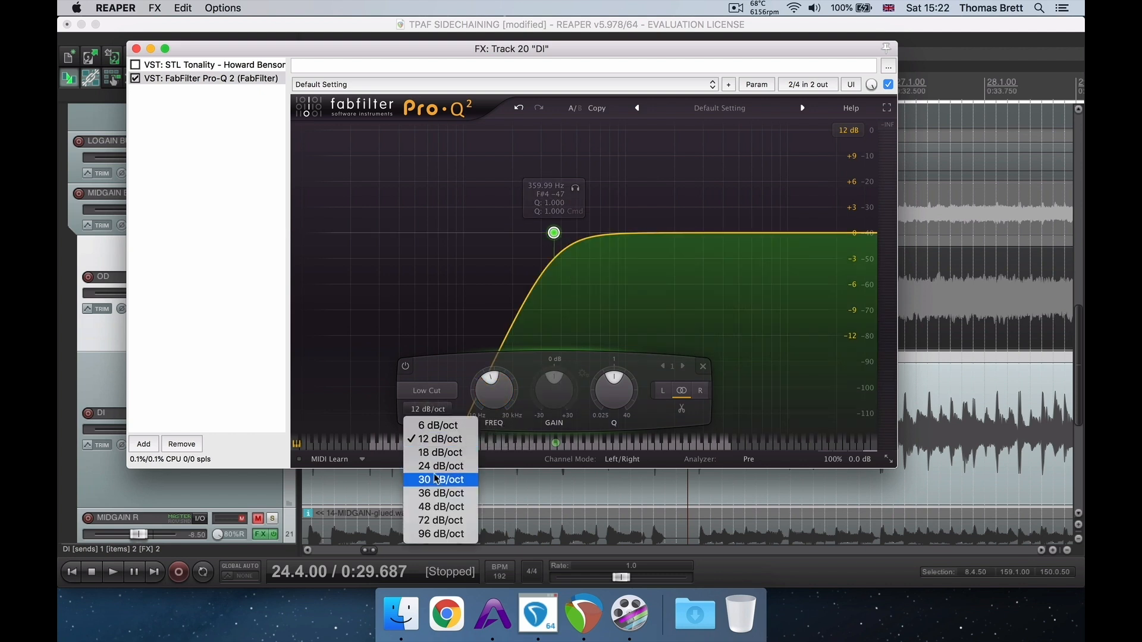
{"action": "left_click", "coordinate": [440, 506]}
Step: Raise the Low Cut frequency into the midrange by ear during playback, and compare the DI signal with the band bypassed
{"action": "key", "text": "space"}
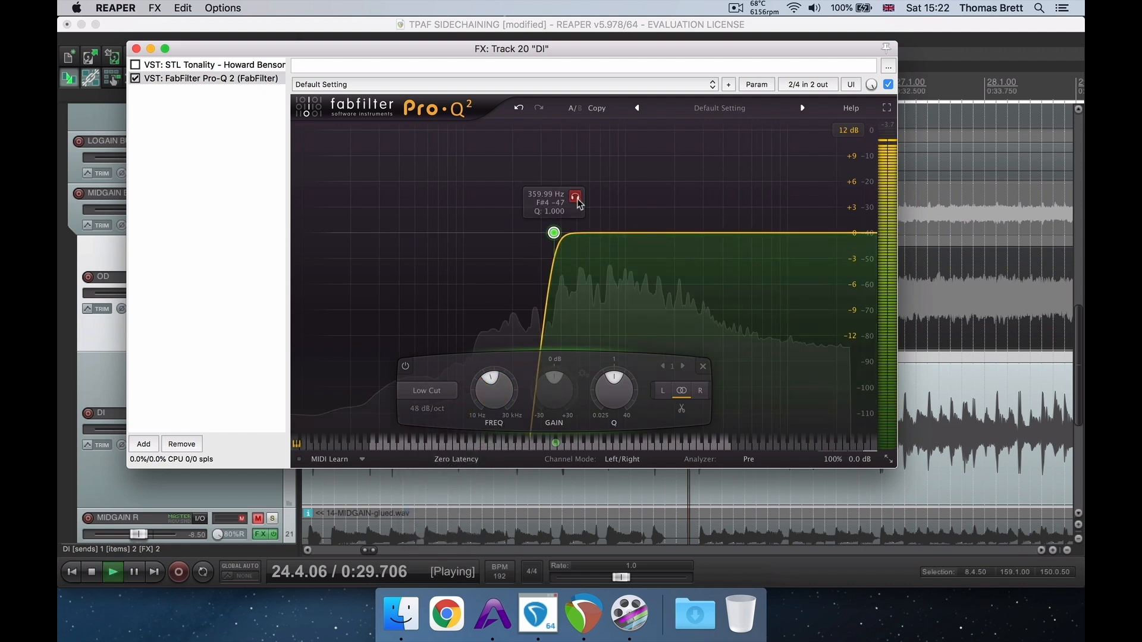
{"action": "left_click_drag", "start_coordinate": [575, 197], "coordinate": [609, 196]}
{"action": "left_click_drag", "start_coordinate": [526, 374], "coordinate": [528, 395]}
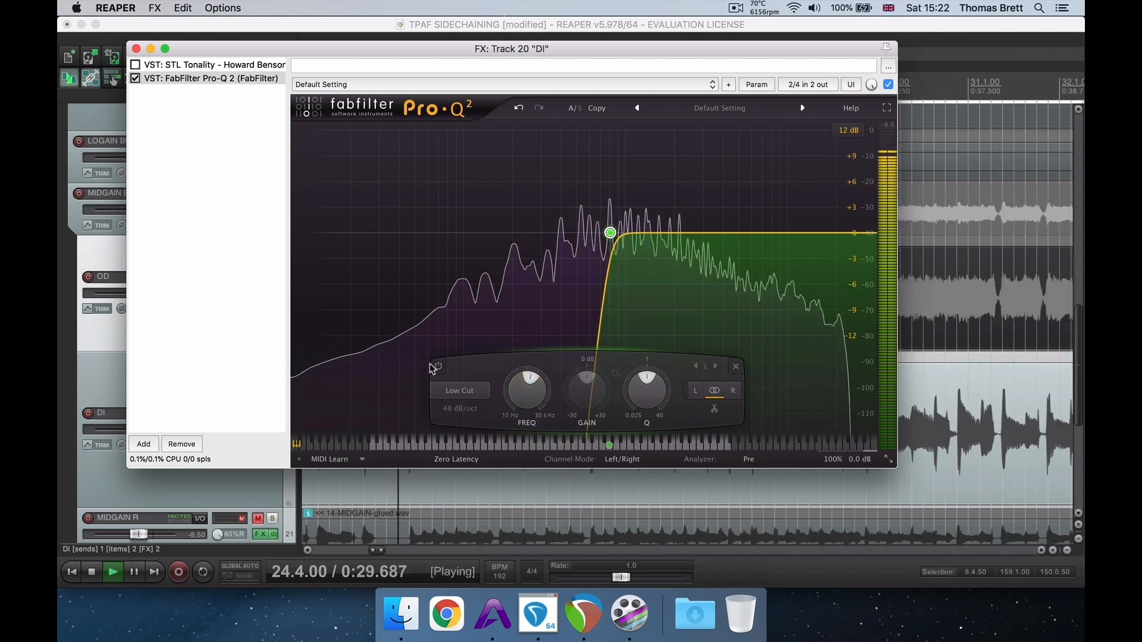
{"action": "left_click", "coordinate": [437, 366]}
{"action": "left_click", "coordinate": [437, 367]}
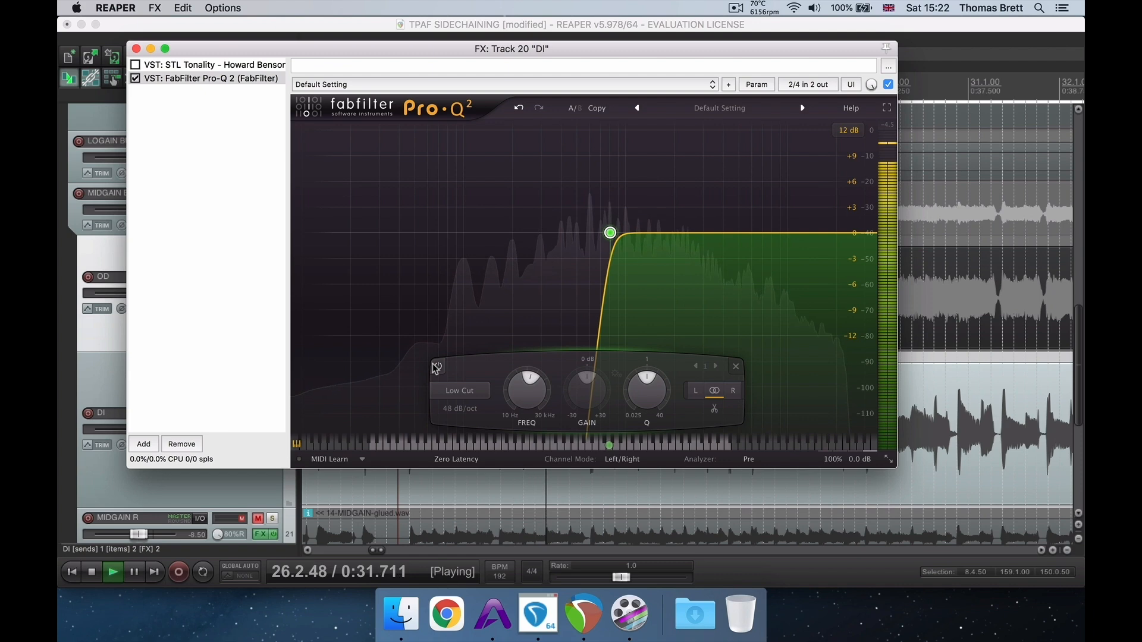
{"action": "key", "text": "space"}
Step: Insert FabFilter Pro-G (Mono) after the EQ on DI, using the Classic style, minimum attack and a 0 ms release
{"action": "double_click", "coordinate": [237, 191]}
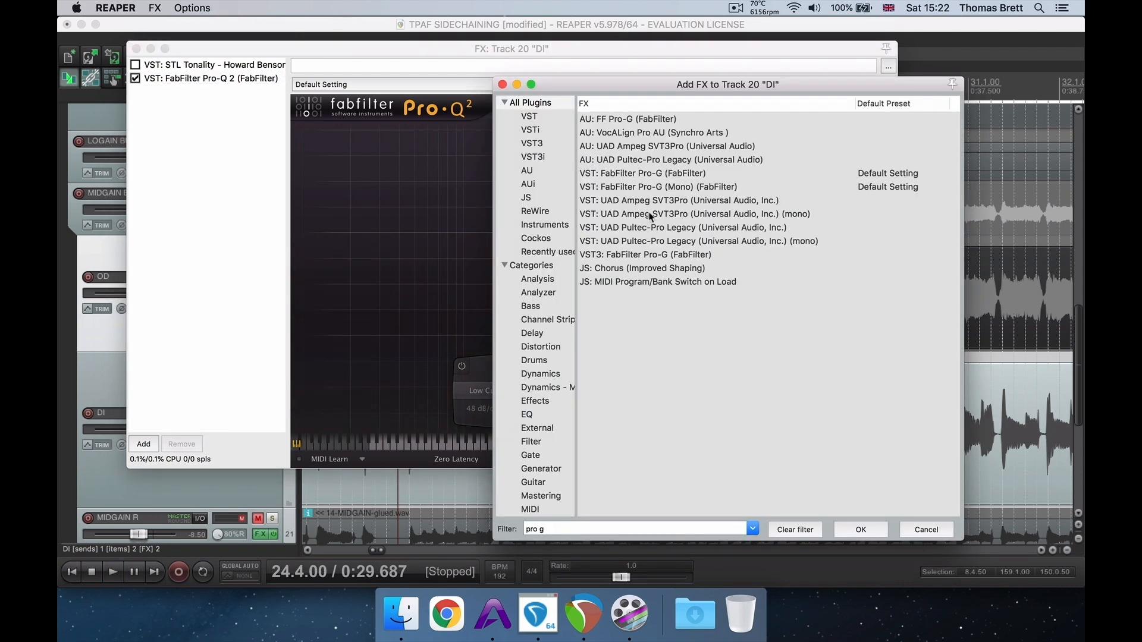
{"action": "double_click", "coordinate": [657, 188]}
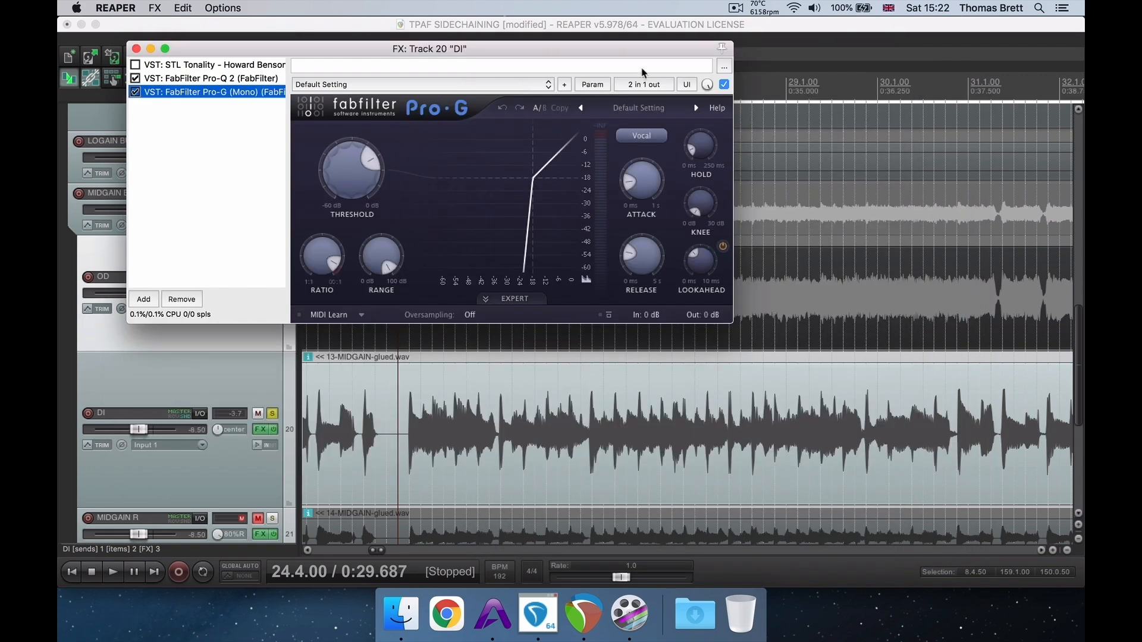
{"action": "left_click_drag", "start_coordinate": [633, 46], "coordinate": [665, 123]}
{"action": "left_click", "coordinate": [674, 213]}
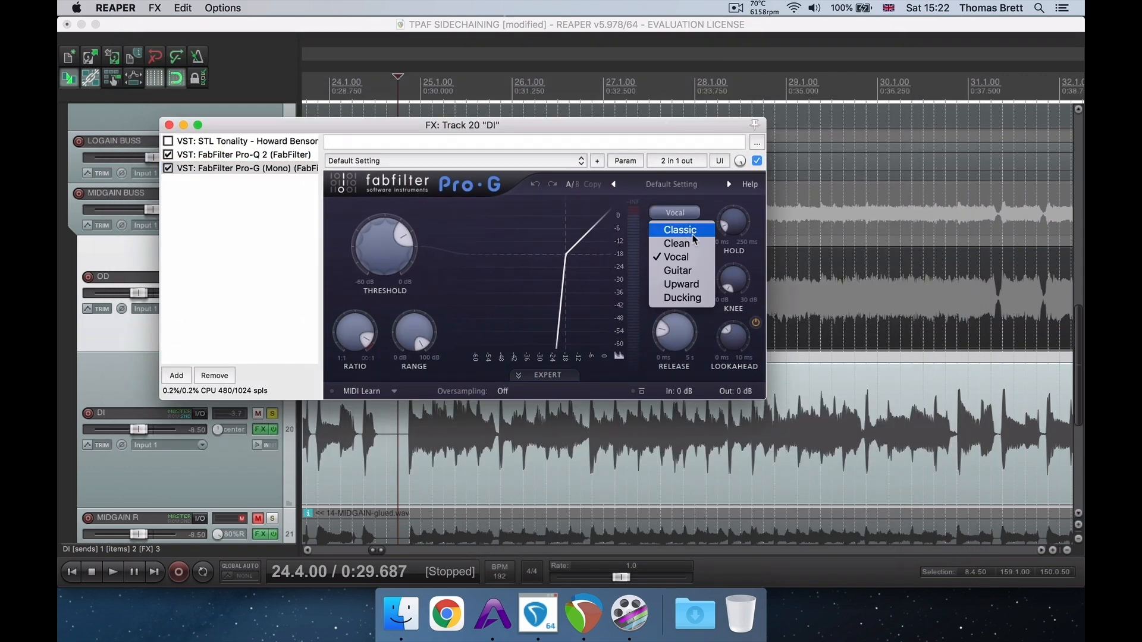
{"action": "left_click", "coordinate": [691, 232]}
{"action": "mouse_move", "coordinate": [710, 331]}
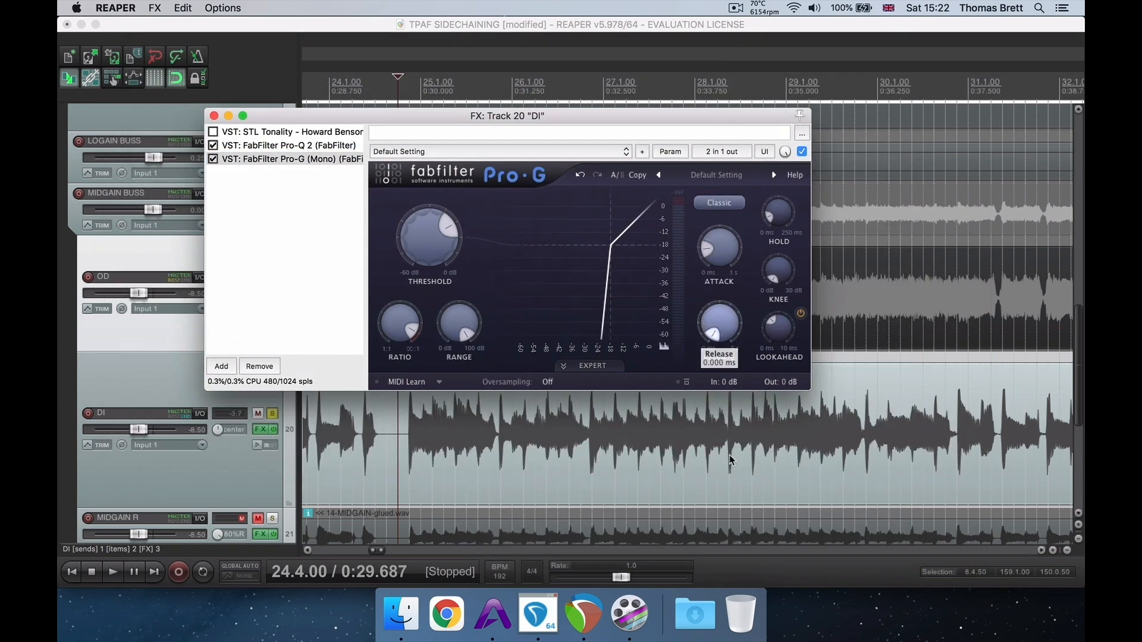
{"action": "mouse_move", "coordinate": [722, 256]}
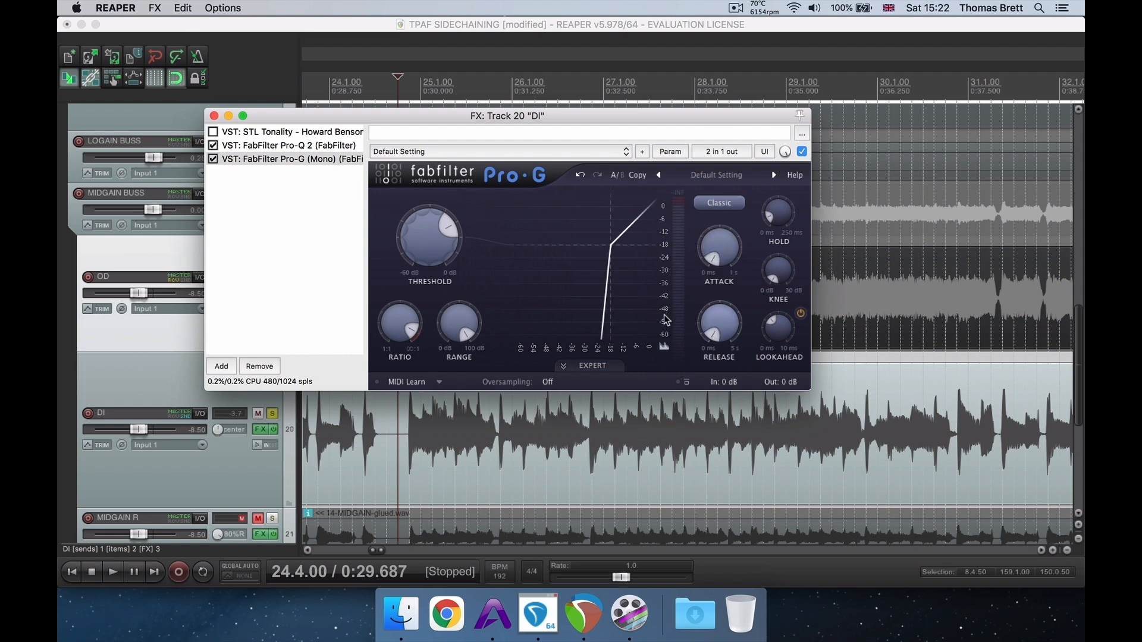
Step: Set the Pro-G threshold to about -24 dB while playing the DI track, and close the FX window
{"action": "key", "text": "space"}
{"action": "mouse_move", "coordinate": [457, 244]}
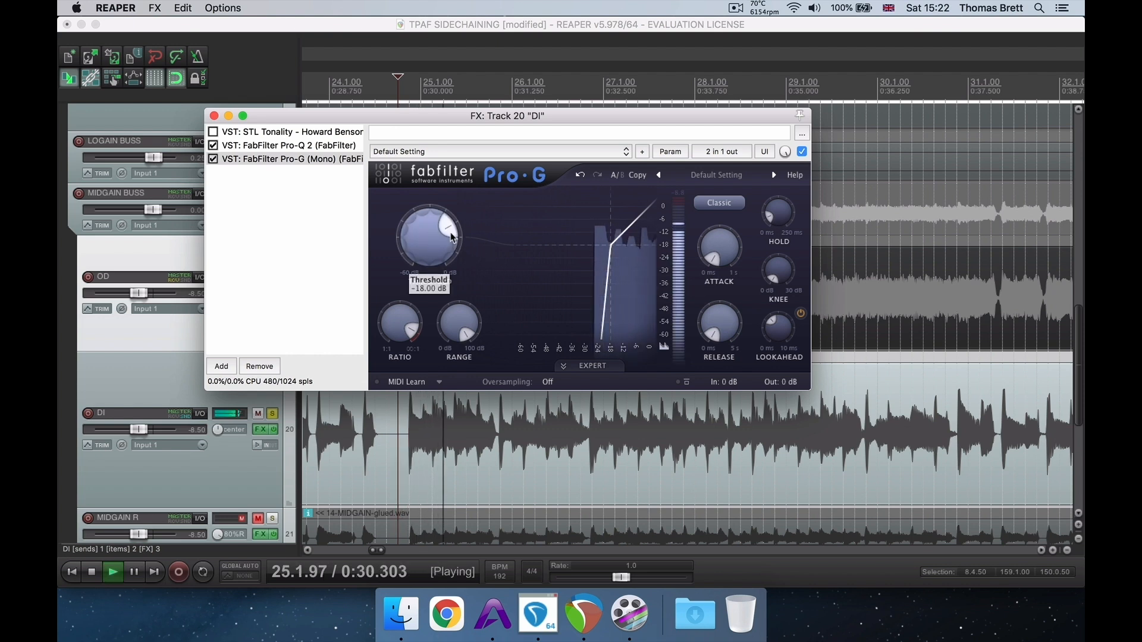
{"action": "left_click_drag", "start_coordinate": [456, 241], "coordinate": [457, 222]}
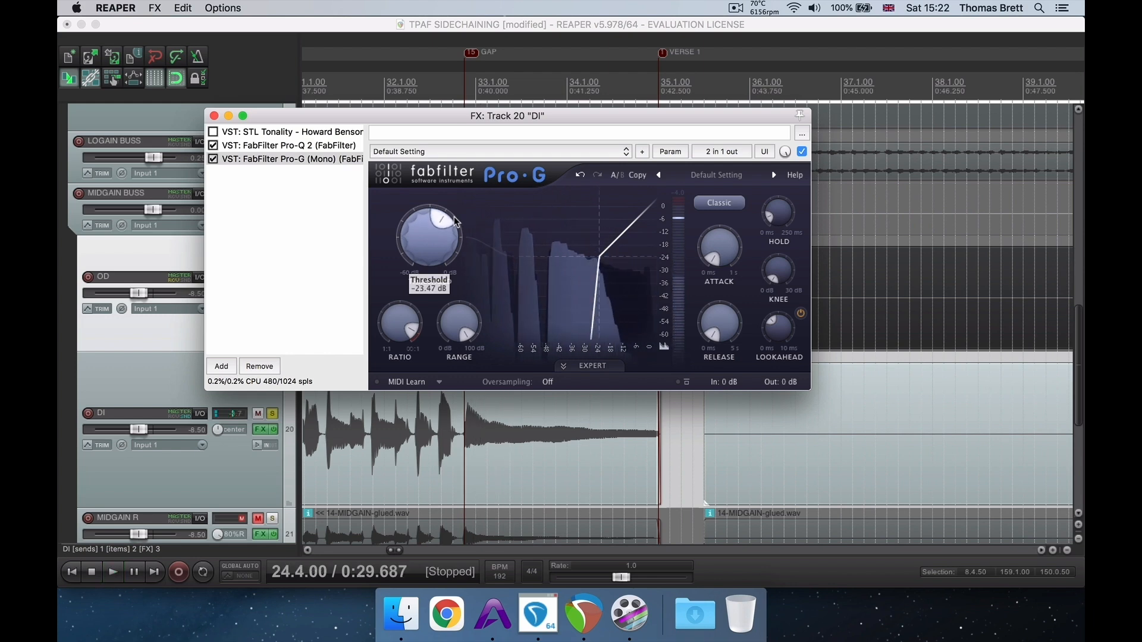
{"action": "left_click_drag", "start_coordinate": [456, 222], "coordinate": [456, 222]}
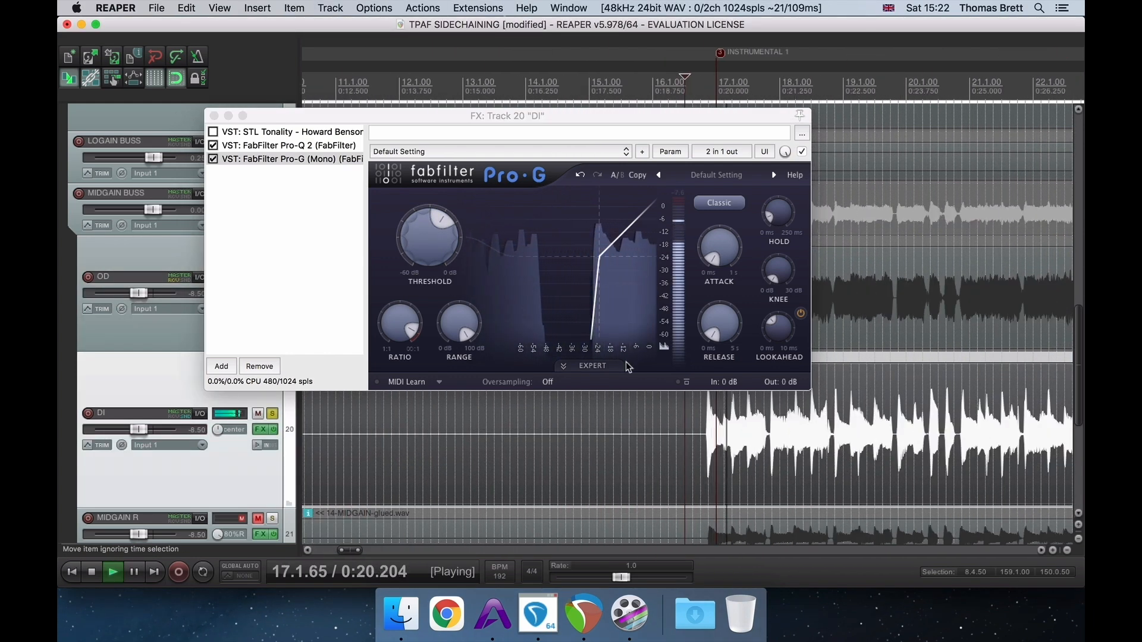
{"action": "left_click_drag", "start_coordinate": [445, 223], "coordinate": [451, 225]}
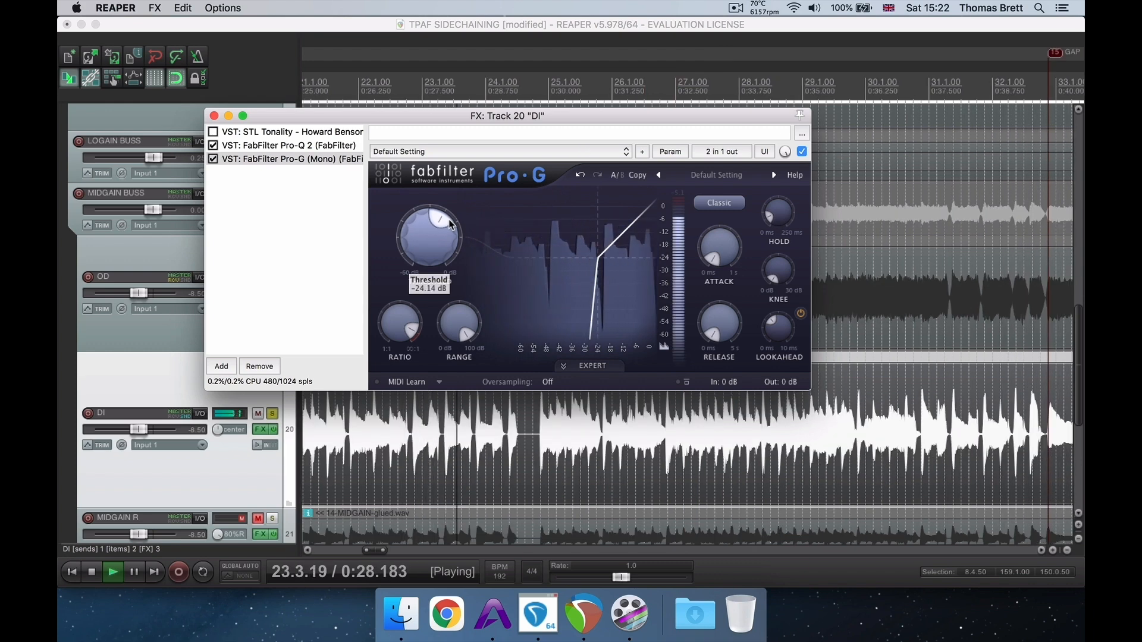
{"action": "key", "text": "space"}
{"action": "left_click", "coordinate": [214, 116]}
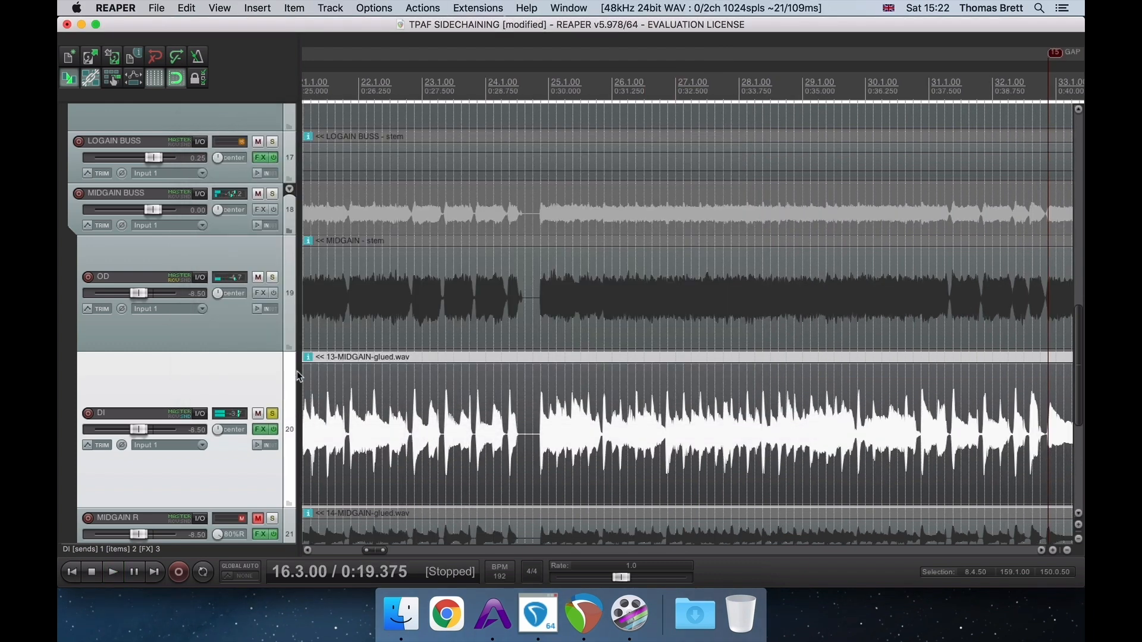
Step: Turn off the DI solo and disable DI's parent send to the MIDGAIN BUSS
{"action": "left_click", "coordinate": [272, 413]}
{"action": "left_click", "coordinate": [201, 413]}
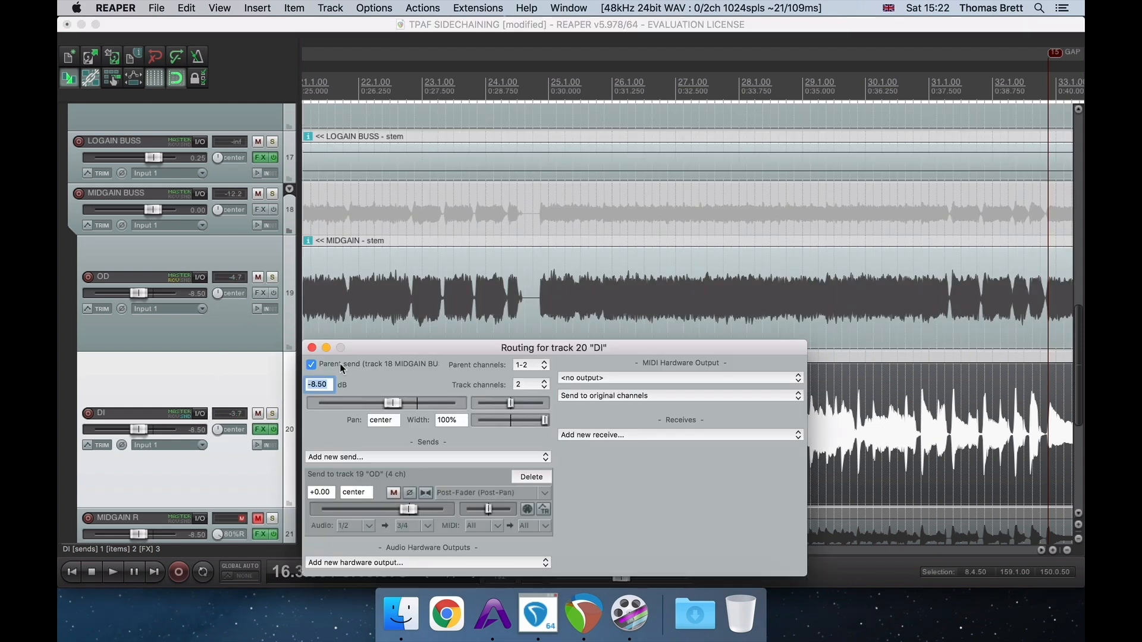
{"action": "left_click", "coordinate": [312, 348]}
Step: Solo the OD track and place the edit cursor at bar 16.4, just before the guitar enters
{"action": "left_click", "coordinate": [273, 277]}
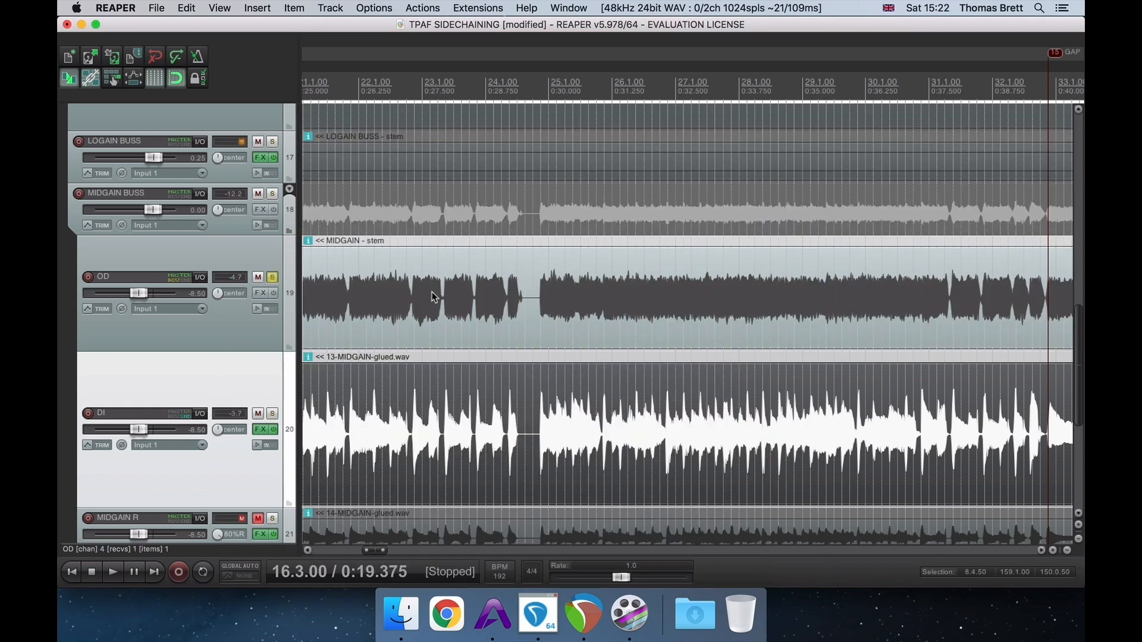
{"action": "scroll", "coordinate": [542, 307], "scroll_direction": "down", "scroll_amount": 2}
{"action": "left_click", "coordinate": [695, 306]}
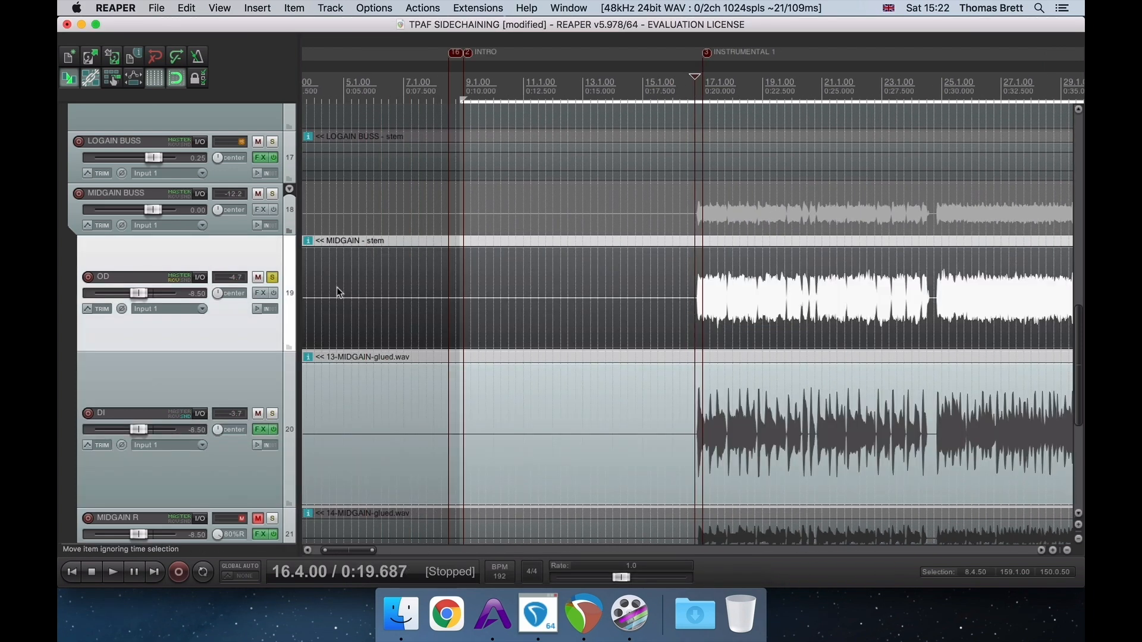
Step: Insert FabFilter Pro-MB on the OD track and create one band stretched across the full frequency range
{"action": "left_click", "coordinate": [258, 294]}
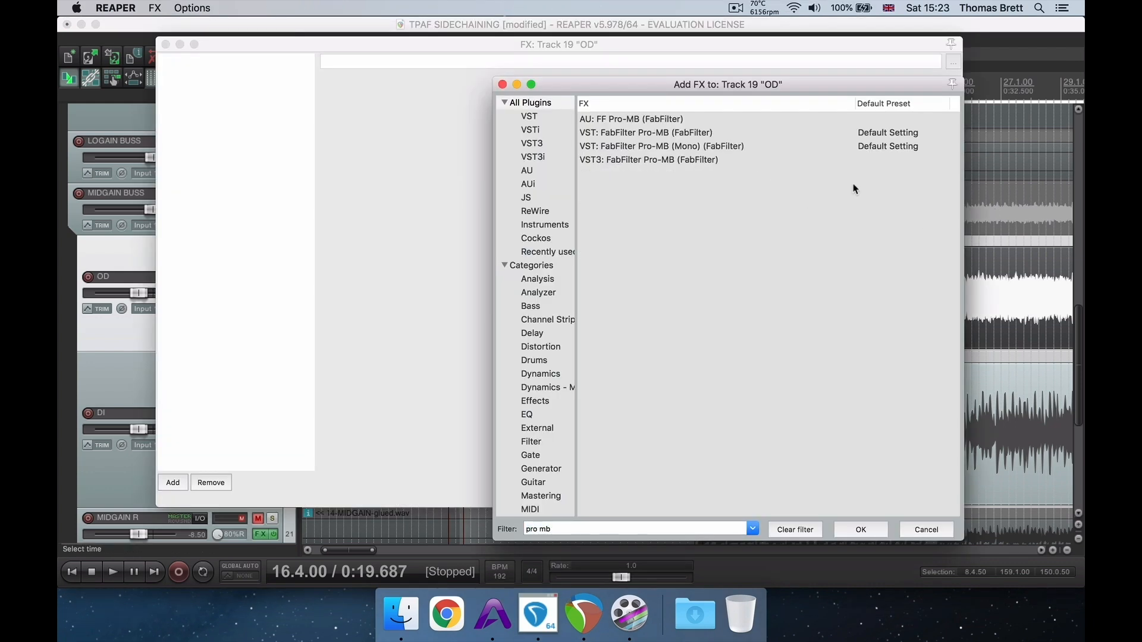
{"action": "double_click", "coordinate": [722, 132]}
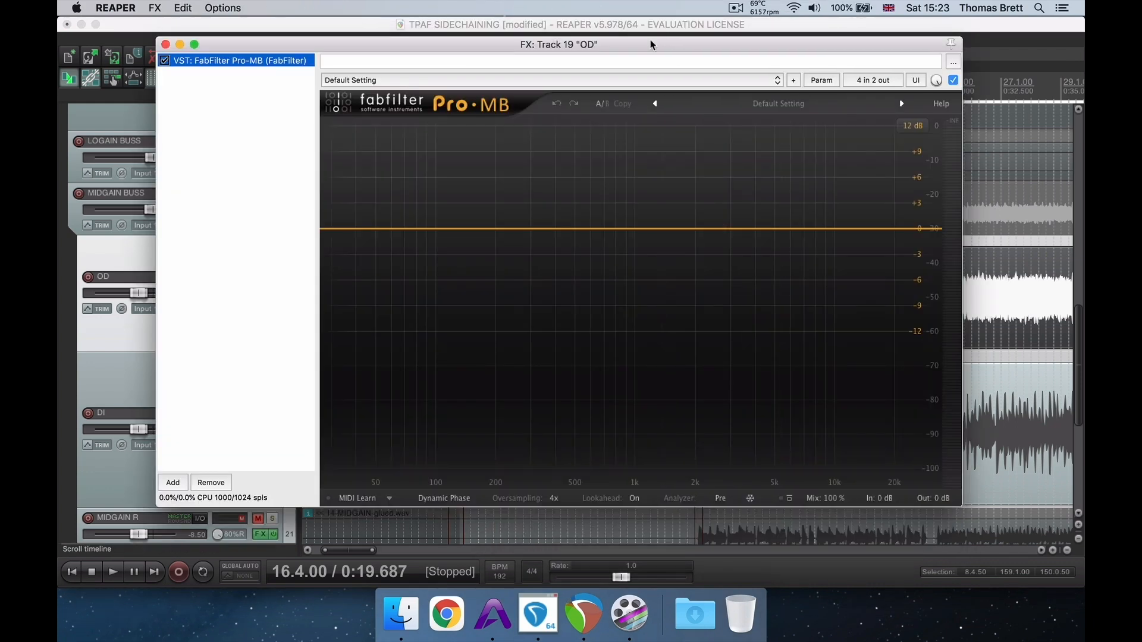
{"action": "left_click_drag", "start_coordinate": [651, 39], "coordinate": [644, 109]}
{"action": "left_click", "coordinate": [578, 292]}
{"action": "left_click_drag", "start_coordinate": [519, 253], "coordinate": [268, 281]}
{"action": "left_click_drag", "start_coordinate": [638, 242], "coordinate": [932, 267]}
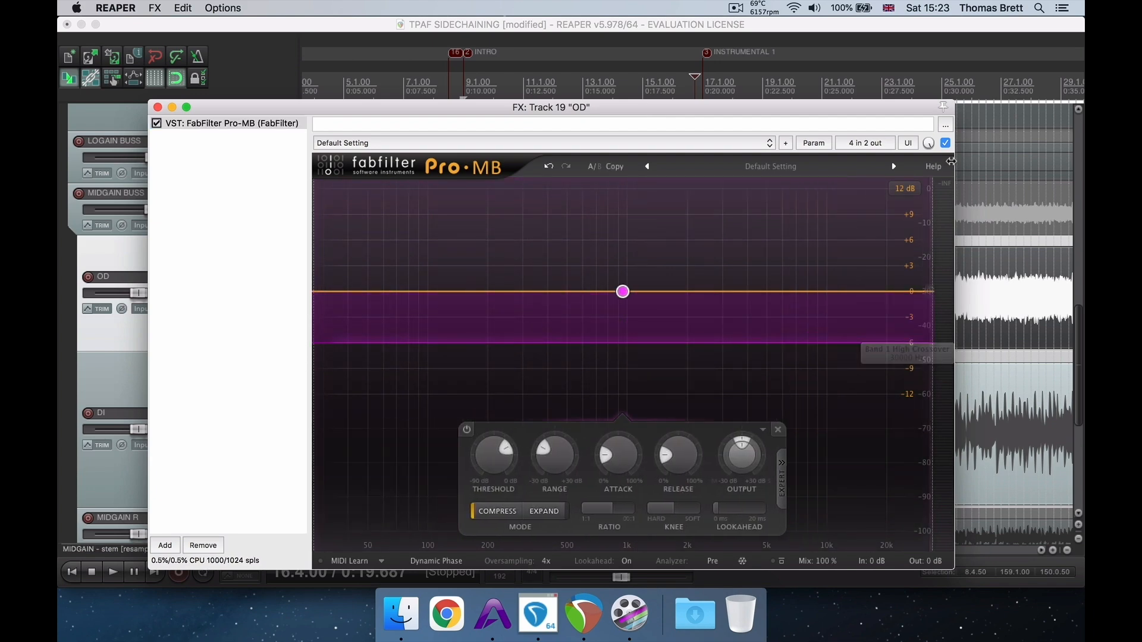
Step: Switch the Pro-MB band to Expand mode and set its range to about +6 dB
{"action": "left_click_drag", "start_coordinate": [889, 112], "coordinate": [913, 28]}
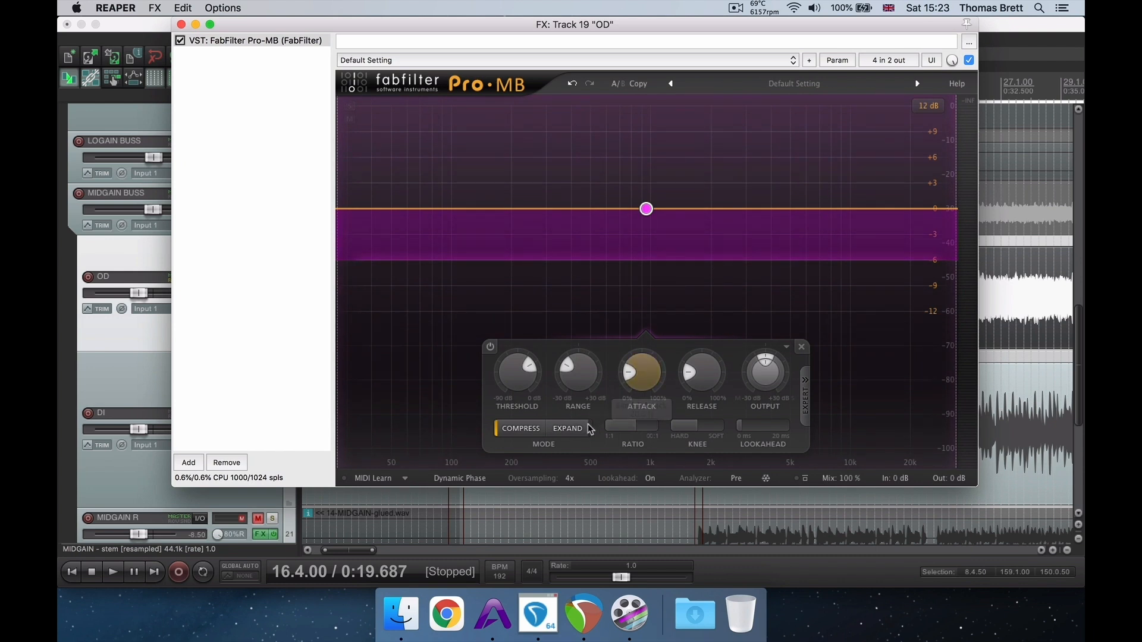
{"action": "left_click", "coordinate": [577, 436]}
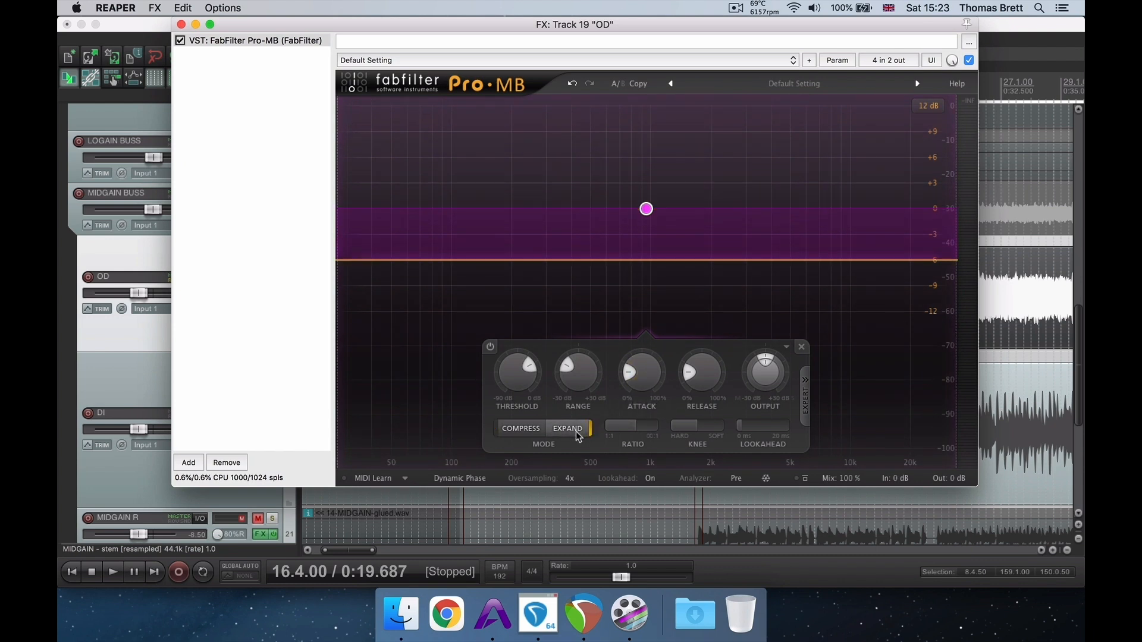
{"action": "left_click_drag", "start_coordinate": [569, 369], "coordinate": [619, 352]}
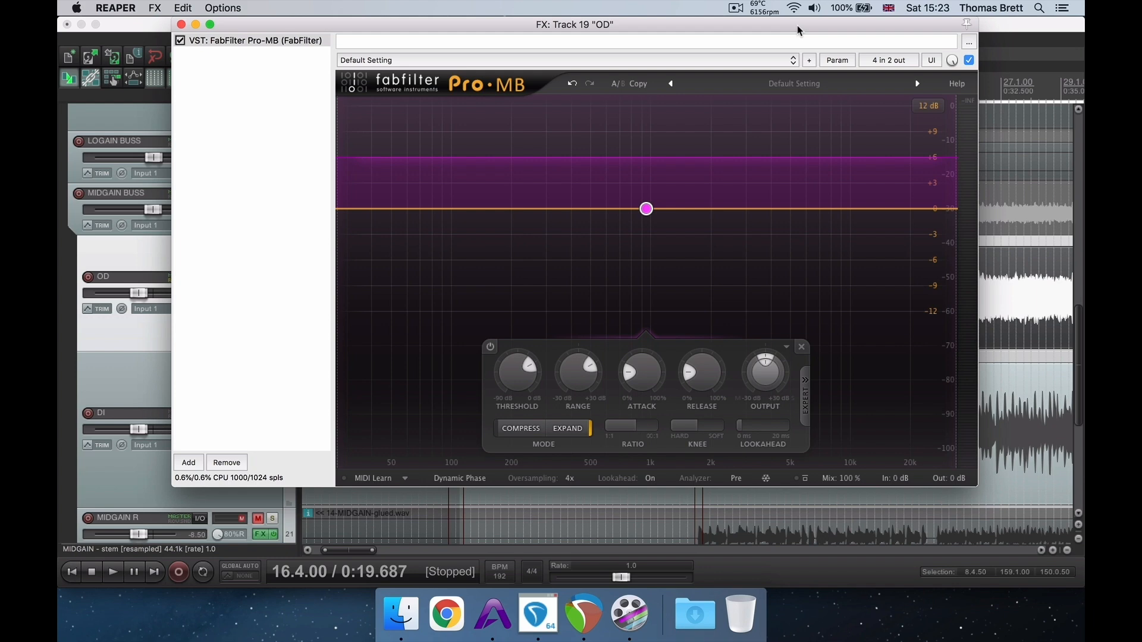
Step: Play OD from bar 16.4 with the Pro-MB window beside the waveform to check how the expander responds
{"action": "left_click_drag", "start_coordinate": [798, 25], "coordinate": [558, 25]}
{"action": "key", "text": "space"}
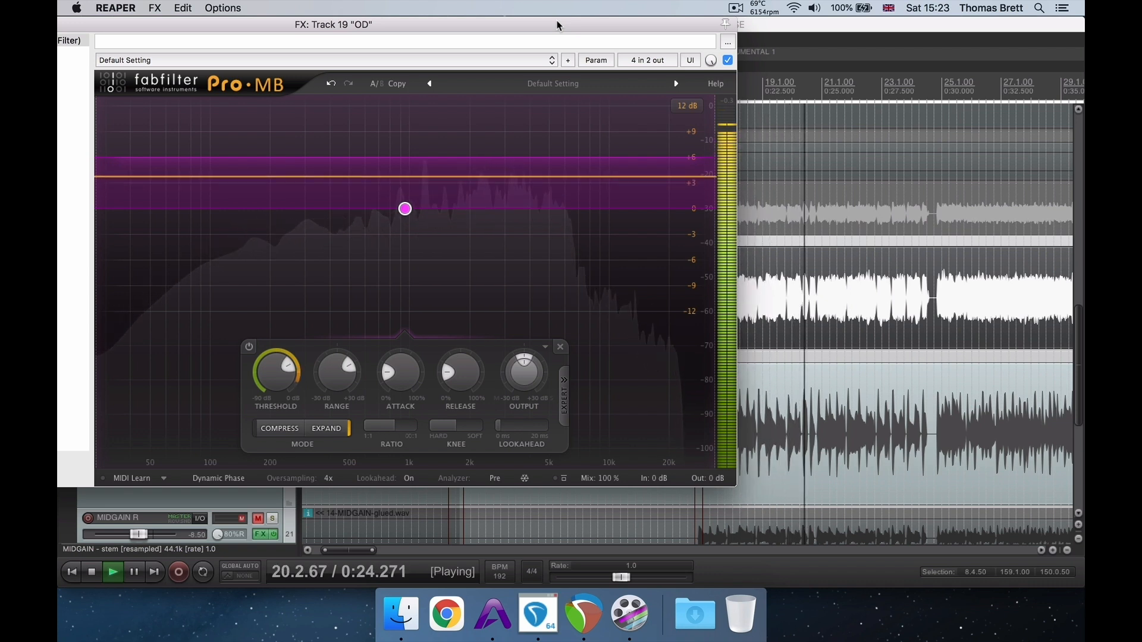
{"action": "key", "text": "space"}
Step: Play OD from bar 25 and compare the guitar with the Pro-MB band bypassed and active
{"action": "left_click_drag", "start_coordinate": [631, 31], "coordinate": [560, 31]}
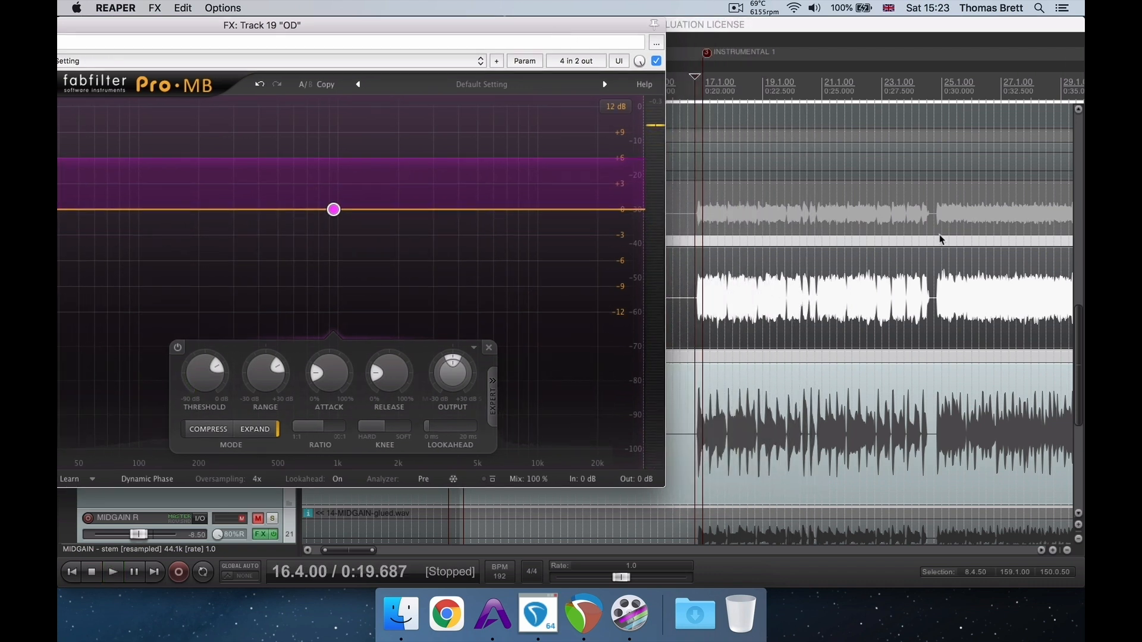
{"action": "scroll", "coordinate": [940, 299], "scroll_direction": "down", "scroll_amount": 3}
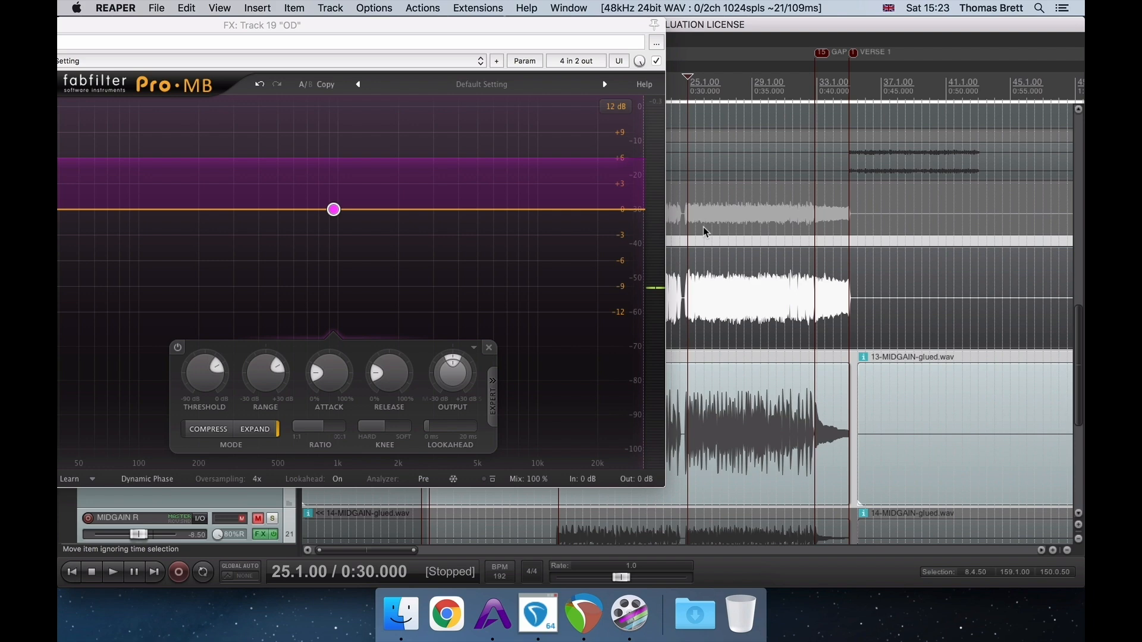
{"action": "key", "text": "space"}
{"action": "left_click_drag", "start_coordinate": [498, 29], "coordinate": [746, 29]}
{"action": "left_click", "coordinate": [426, 347]}
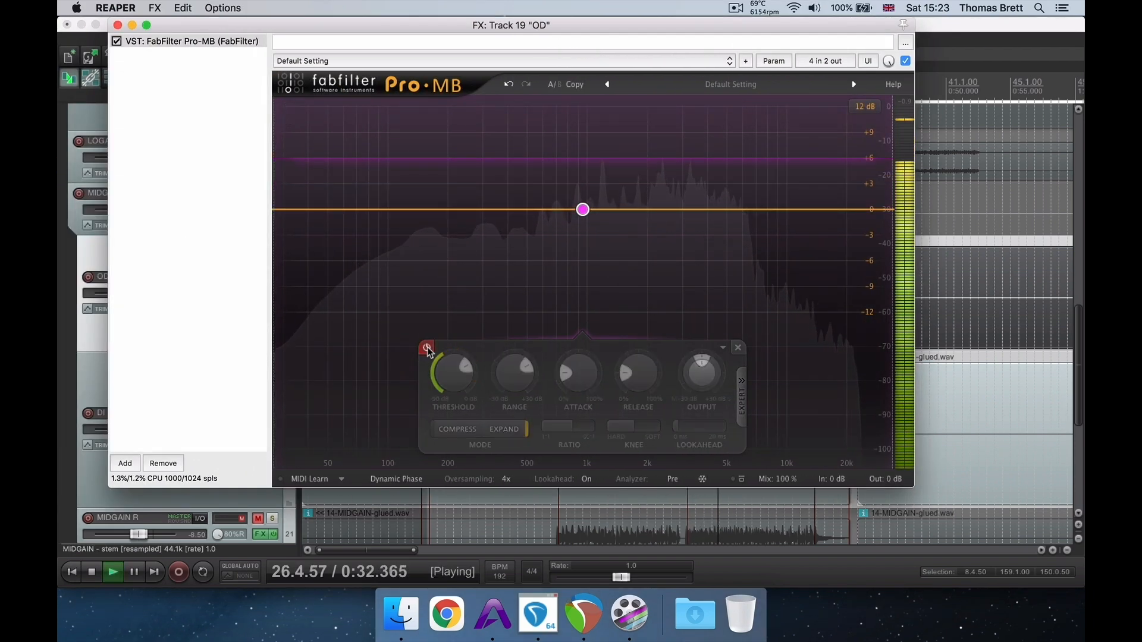
{"action": "left_click", "coordinate": [427, 348]}
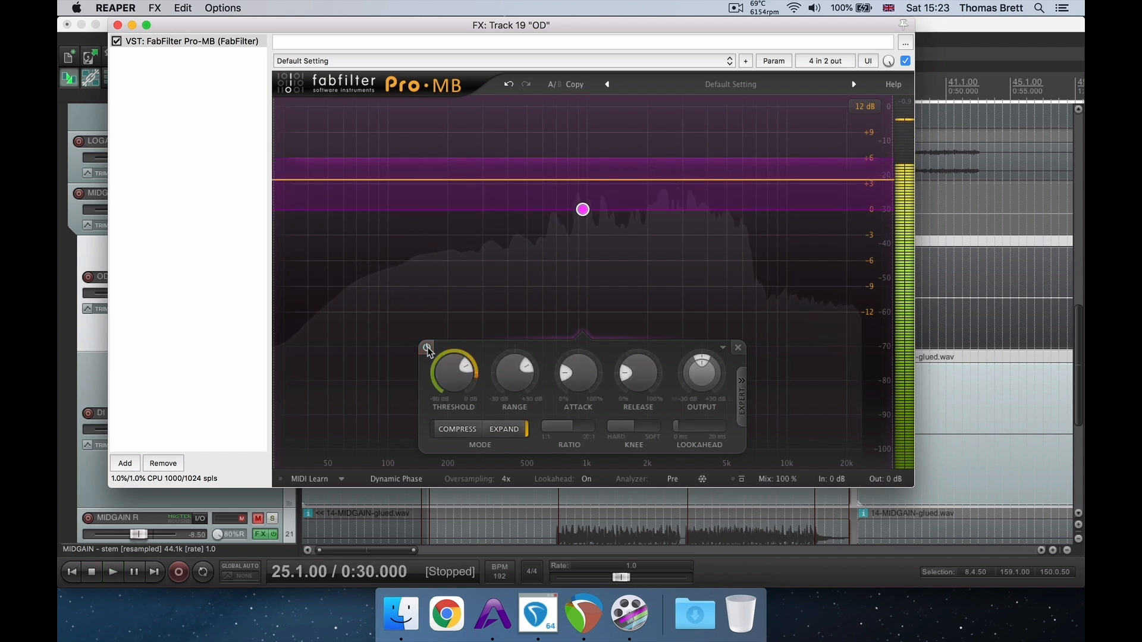
{"action": "key", "text": "space"}
Step: Set the band's side chain to external in the expert settings and lower its threshold to about -31 dB during playback
{"action": "left_click", "coordinate": [742, 407]}
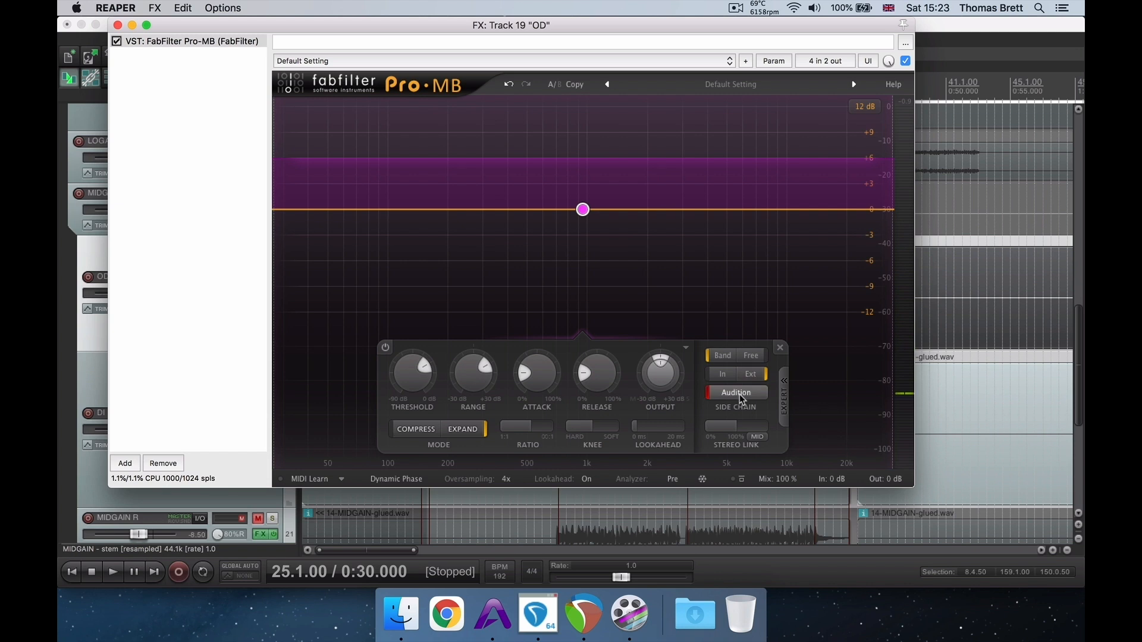
{"action": "key", "text": "space"}
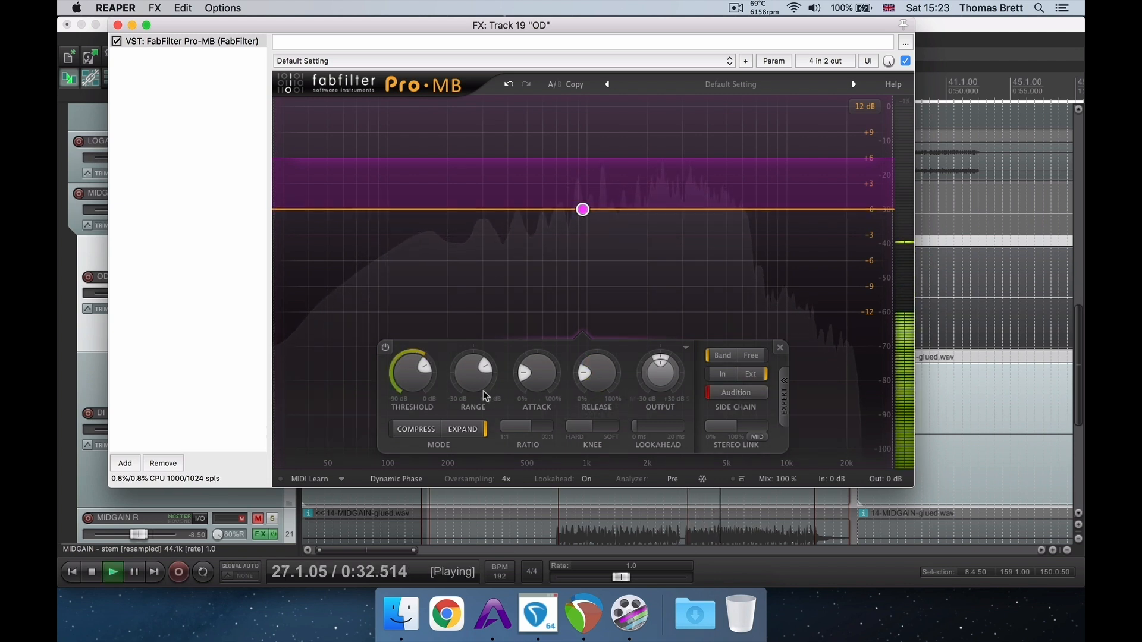
{"action": "left_click_drag", "start_coordinate": [432, 373], "coordinate": [413, 353]}
{"action": "key", "text": "space"}
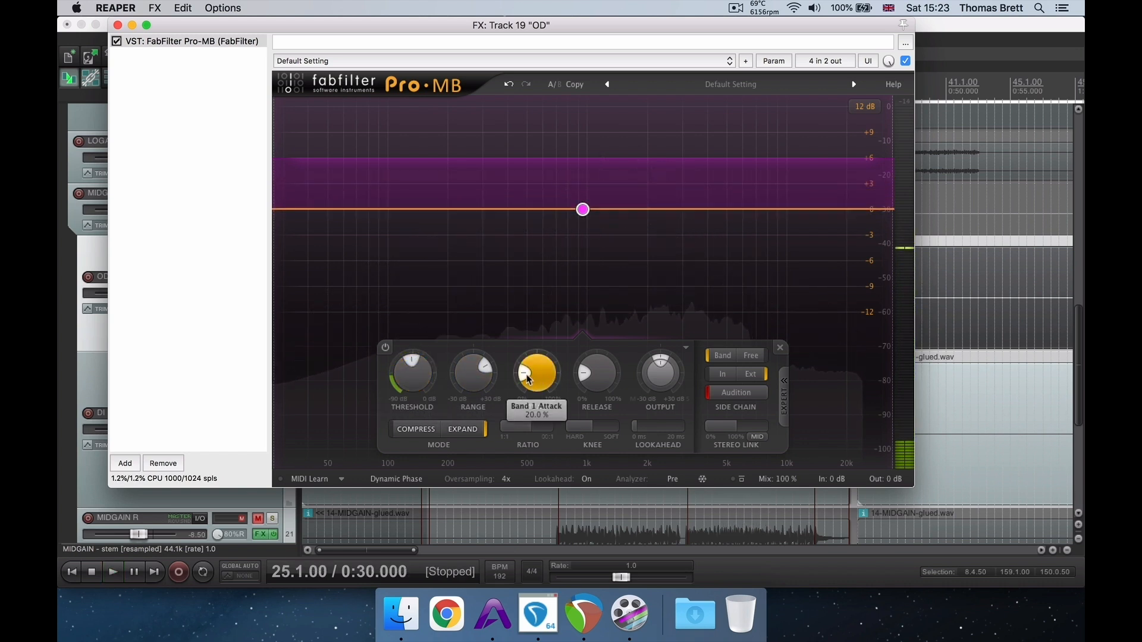
Step: Set the band's attack and release to 0 % and play the section from bar 25 to check the response
{"action": "left_click_drag", "start_coordinate": [591, 411], "coordinate": [592, 388]}
{"action": "key", "text": "space"}
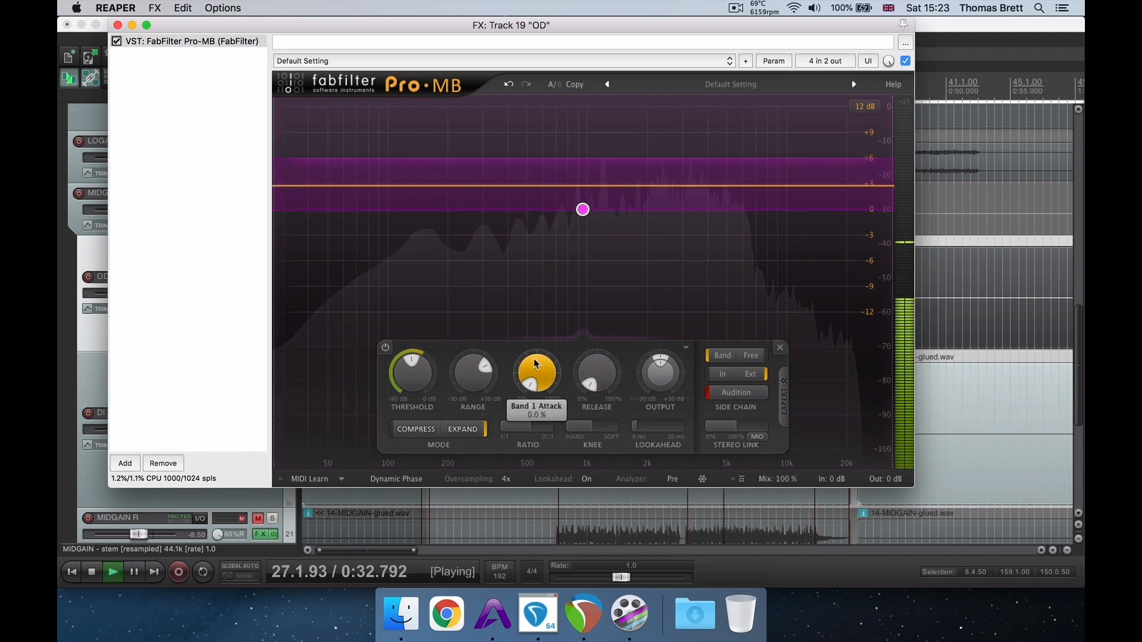
{"action": "key", "text": "space"}
Step: Reshape the full-range expander band to cover only the highs, with its low crossover at about 1 kHz
{"action": "mouse_move", "coordinate": [585, 210]}
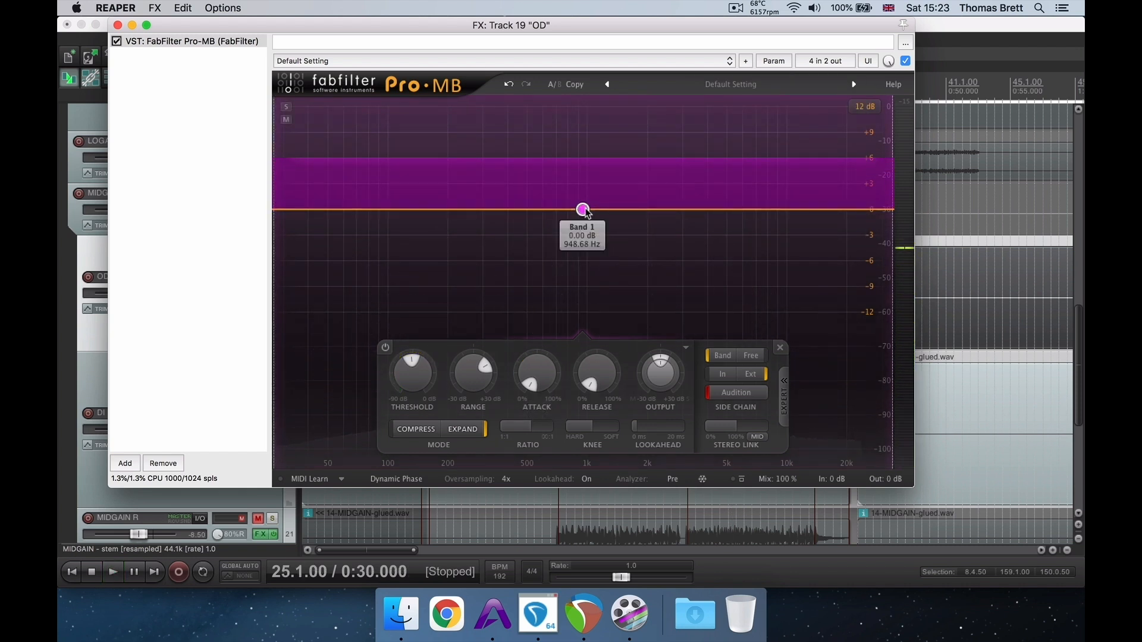
{"action": "mouse_move", "coordinate": [484, 158]}
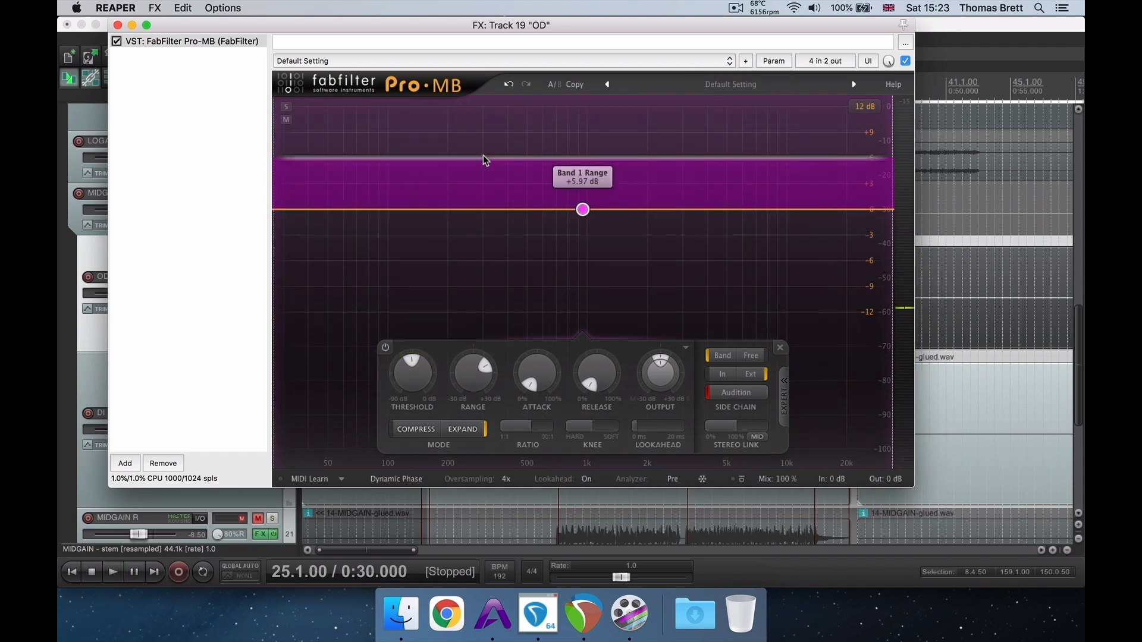
{"action": "left_click", "coordinate": [592, 108]}
{"action": "mouse_move", "coordinate": [741, 211]}
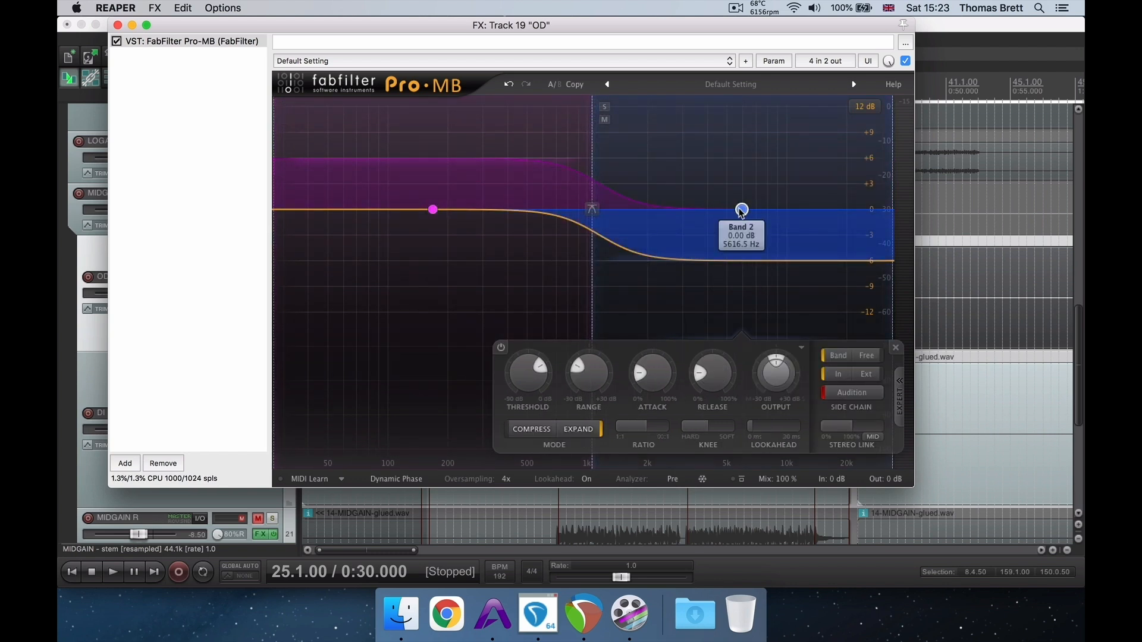
{"action": "left_click", "coordinate": [896, 347]}
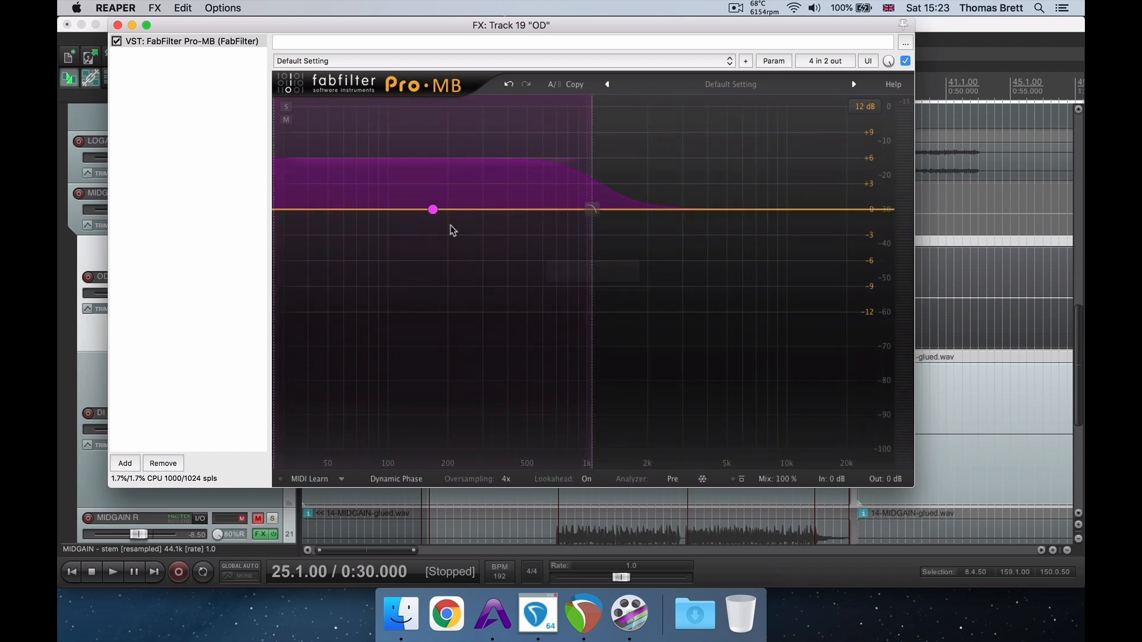
{"action": "left_click_drag", "start_coordinate": [433, 209], "coordinate": [733, 209]}
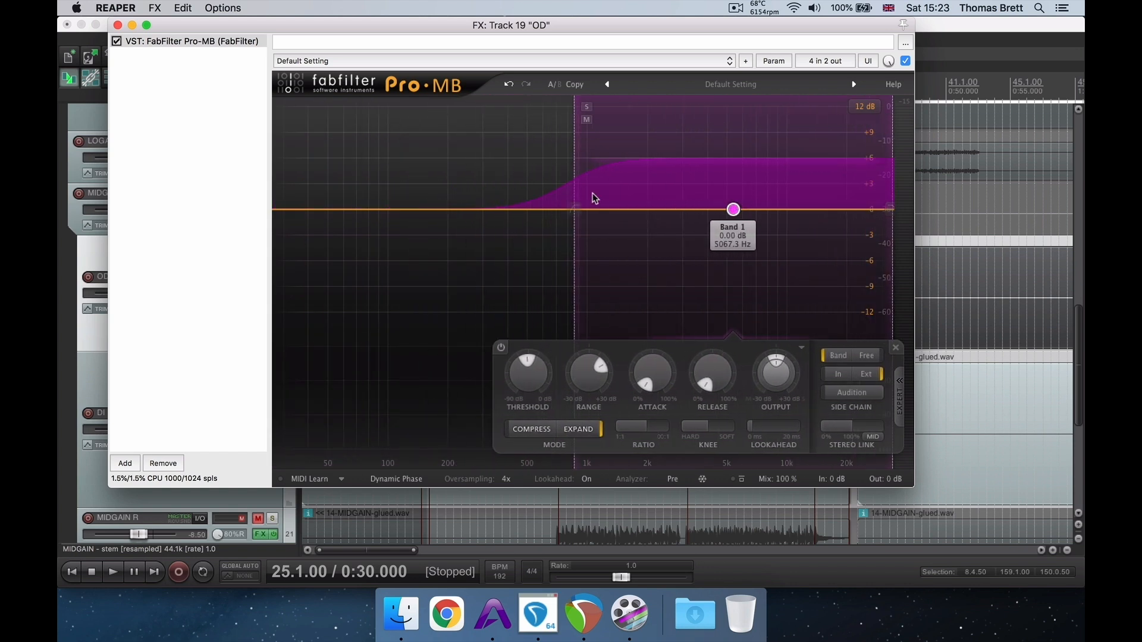
{"action": "left_click_drag", "start_coordinate": [574, 181], "coordinate": [592, 178]}
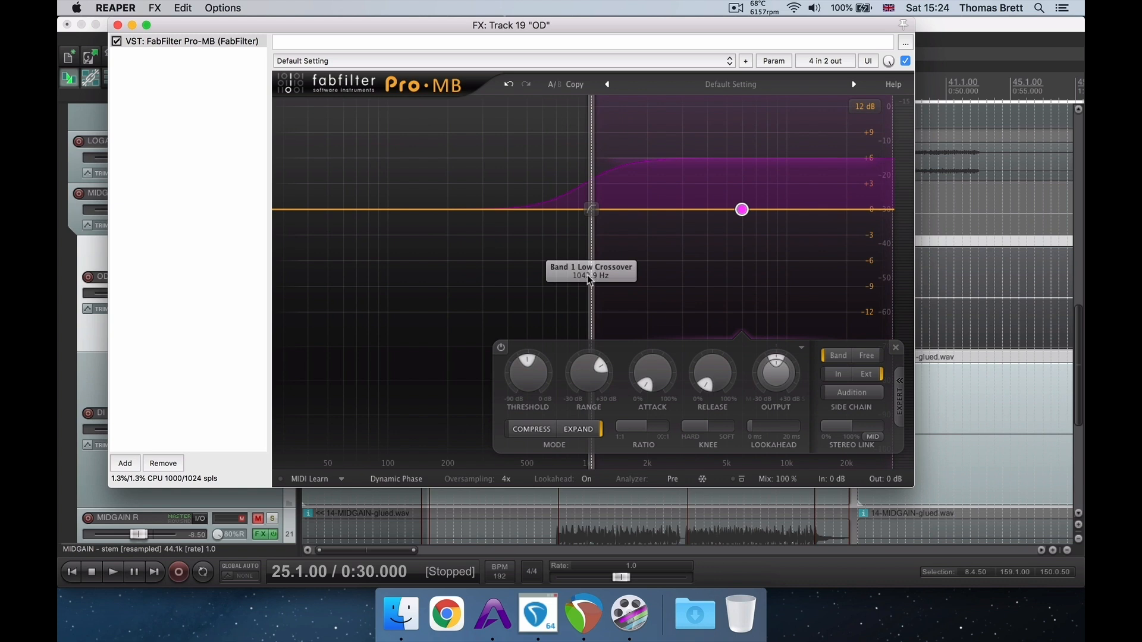
{"action": "type", "text": "00"}
{"action": "key", "text": "Return"}
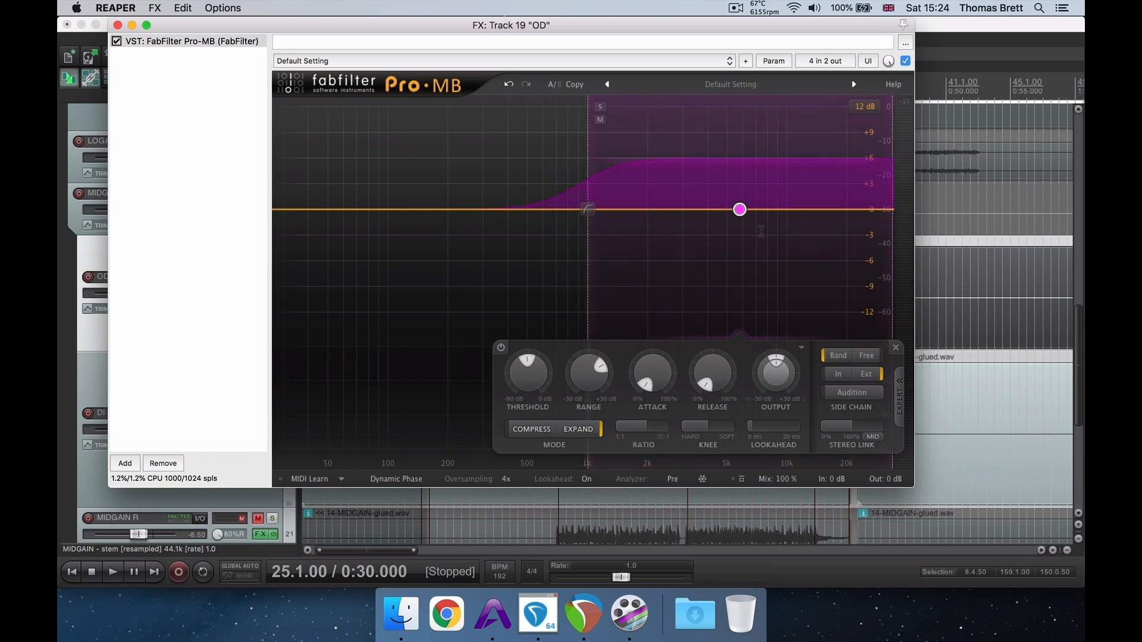
Step: Audition the expander band soloed and in context, lowering its low crossover to about 800 Hz
{"action": "left_click", "coordinate": [600, 107]}
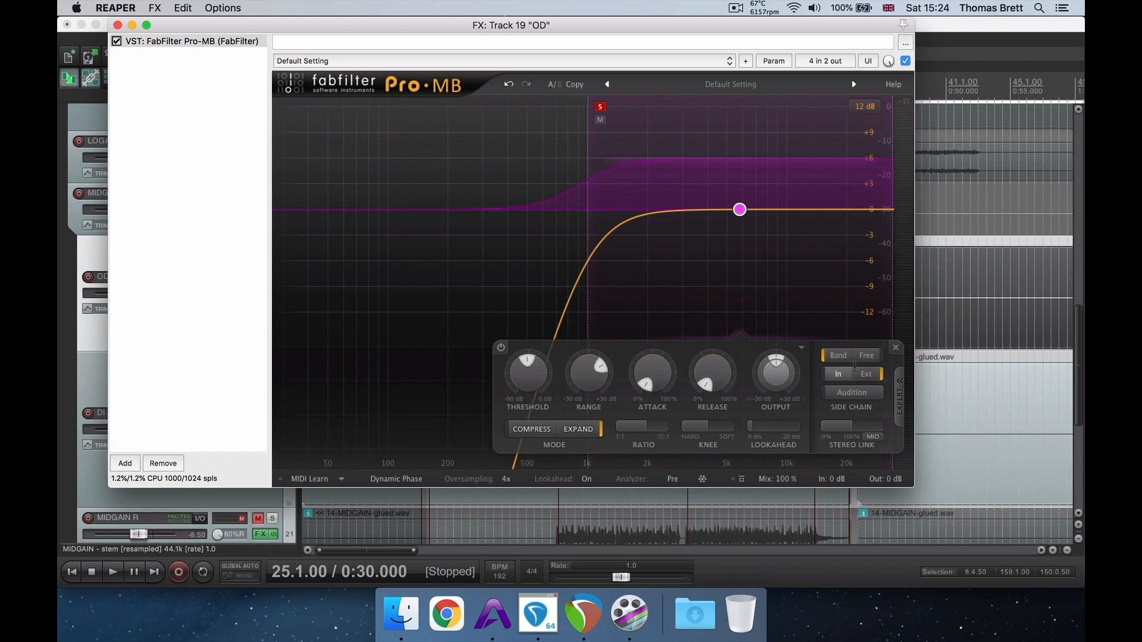
{"action": "key", "text": "space"}
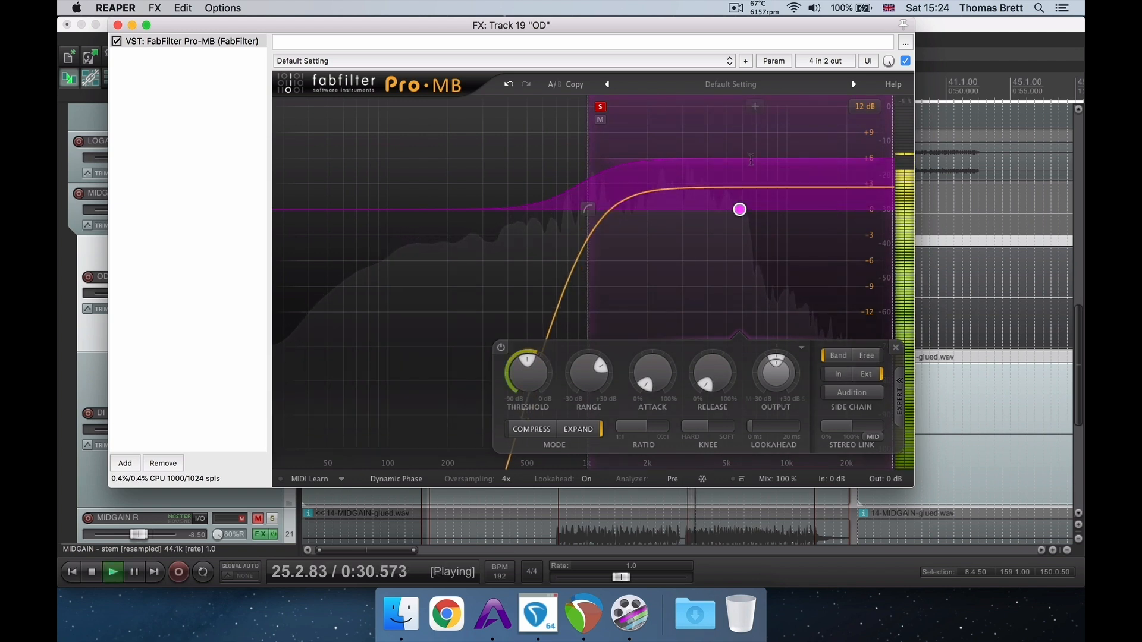
{"action": "key", "text": "space"}
{"action": "key", "text": "space"}
{"action": "left_click_drag", "start_coordinate": [587, 167], "coordinate": [567, 144]}
{"action": "key", "text": "space"}
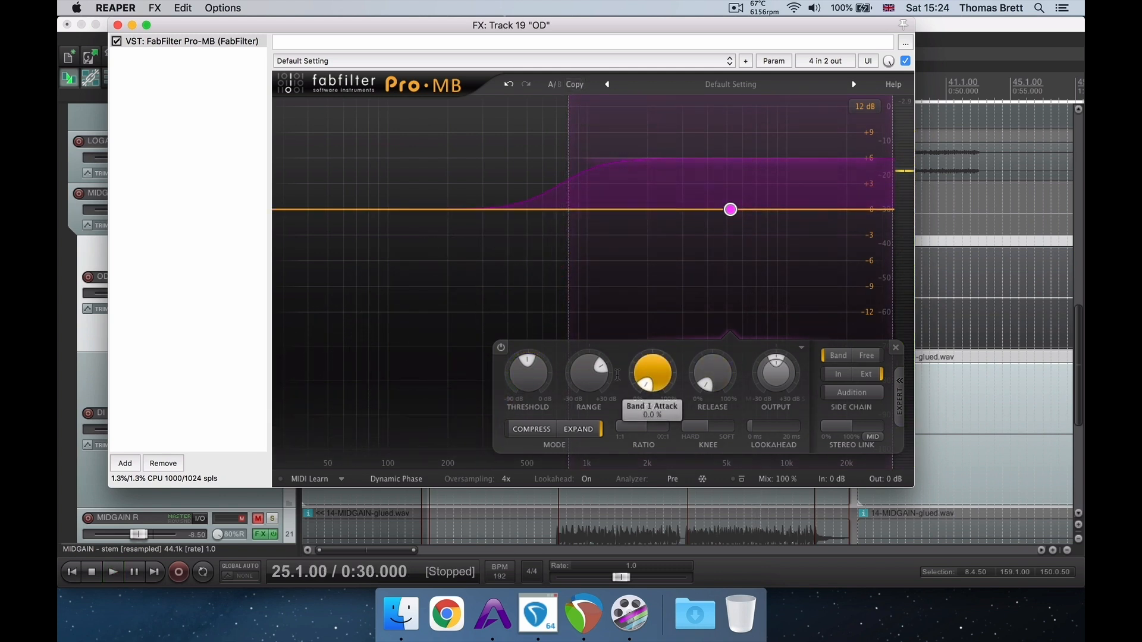
{"action": "key", "text": "space"}
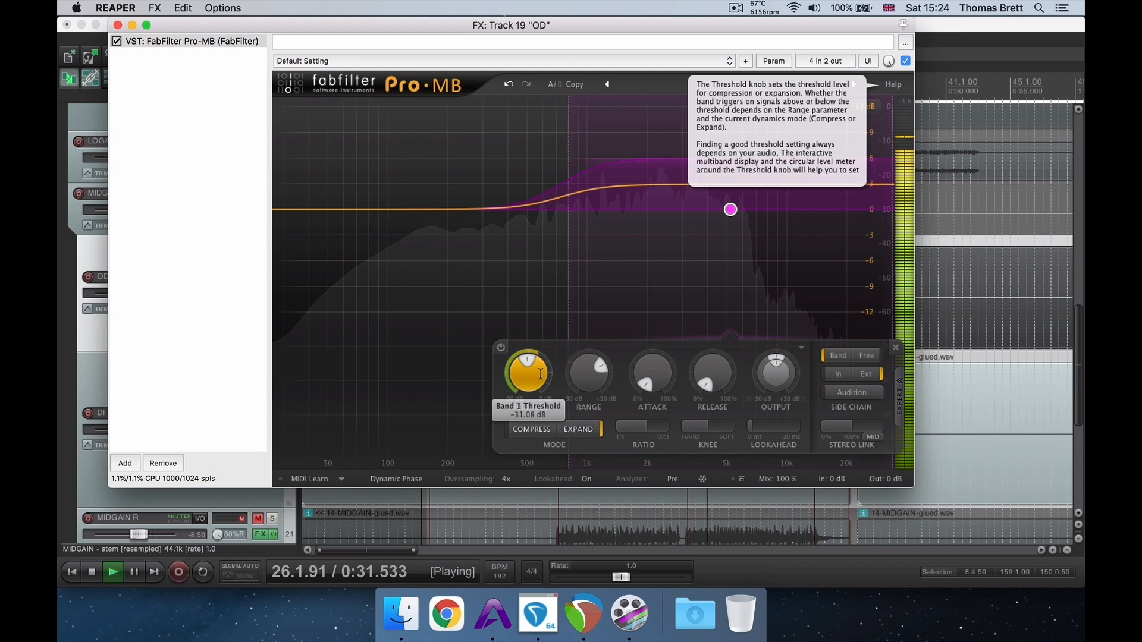
{"action": "key", "text": "space"}
Step: Start playback from bar 16.3 and raise the band's low crossover to about 3 kHz
{"action": "left_click", "coordinate": [549, 507]}
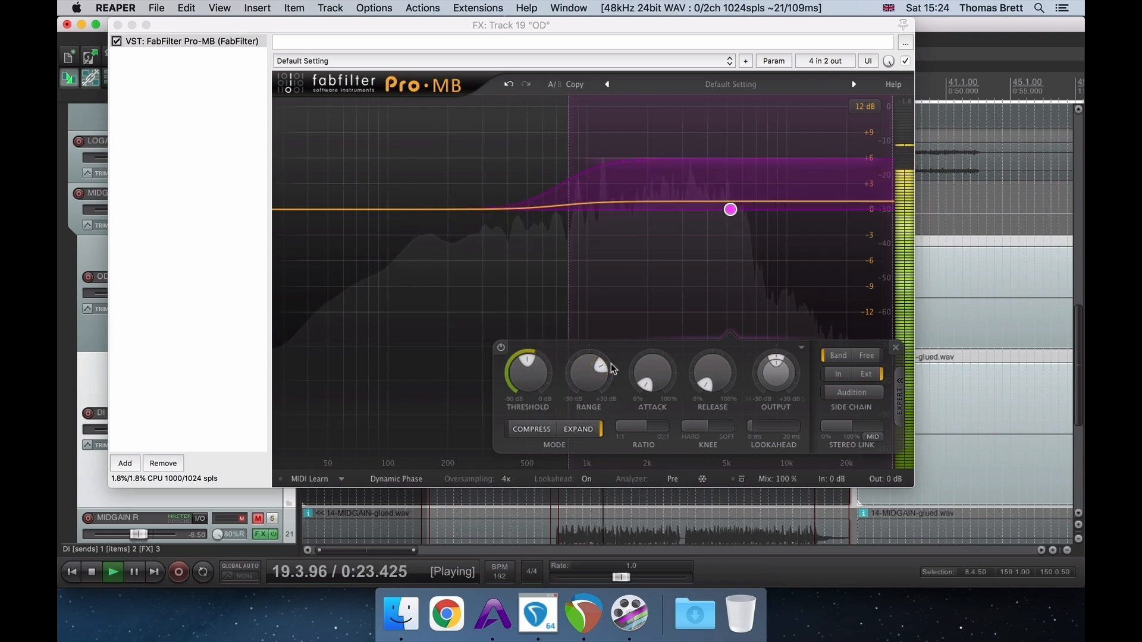
{"action": "left_click_drag", "start_coordinate": [570, 243], "coordinate": [652, 237]}
{"action": "key", "text": "space"}
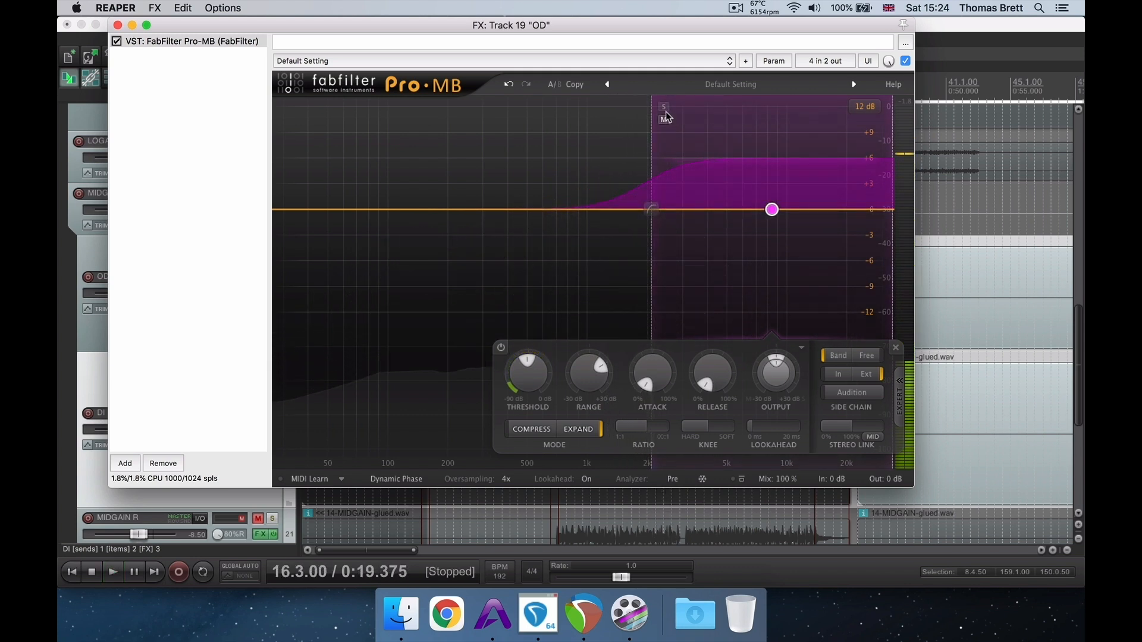
{"action": "key", "text": "space"}
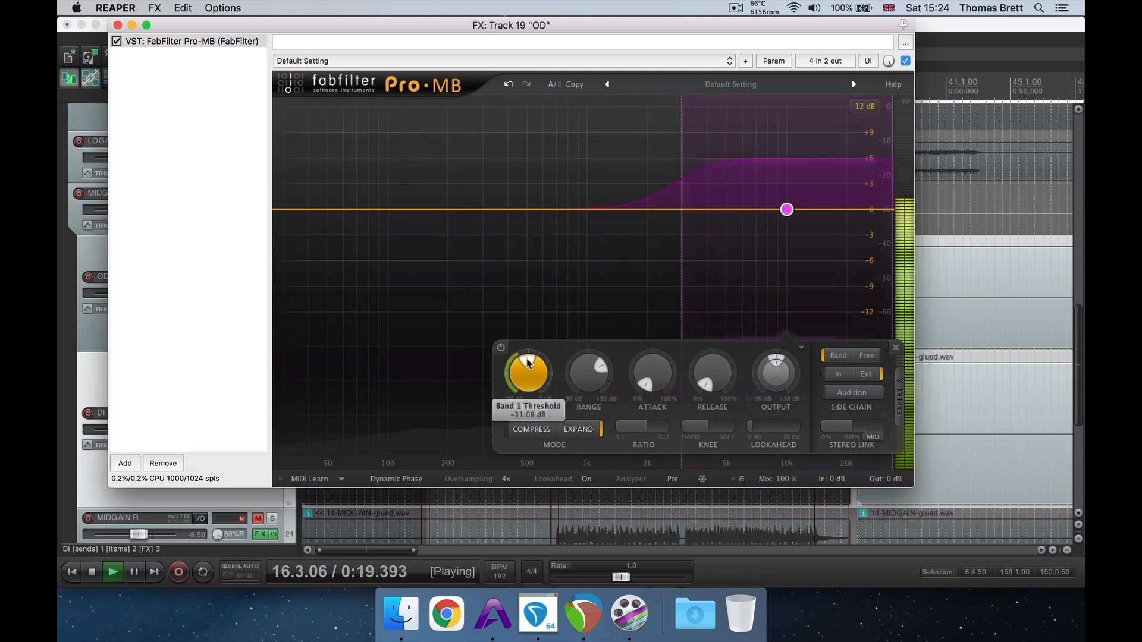
Step: Set the band's threshold to about -47 dB and its range to about +7 dB, comparing against the bypassed band
{"action": "left_click_drag", "start_coordinate": [527, 359], "coordinate": [514, 374]}
{"action": "mouse_move", "coordinate": [601, 370]}
{"action": "left_mouse_down"}
{"action": "mouse_move", "coordinate": [623, 377]}
{"action": "mouse_move", "coordinate": [623, 365]}
{"action": "left_mouse_up"}
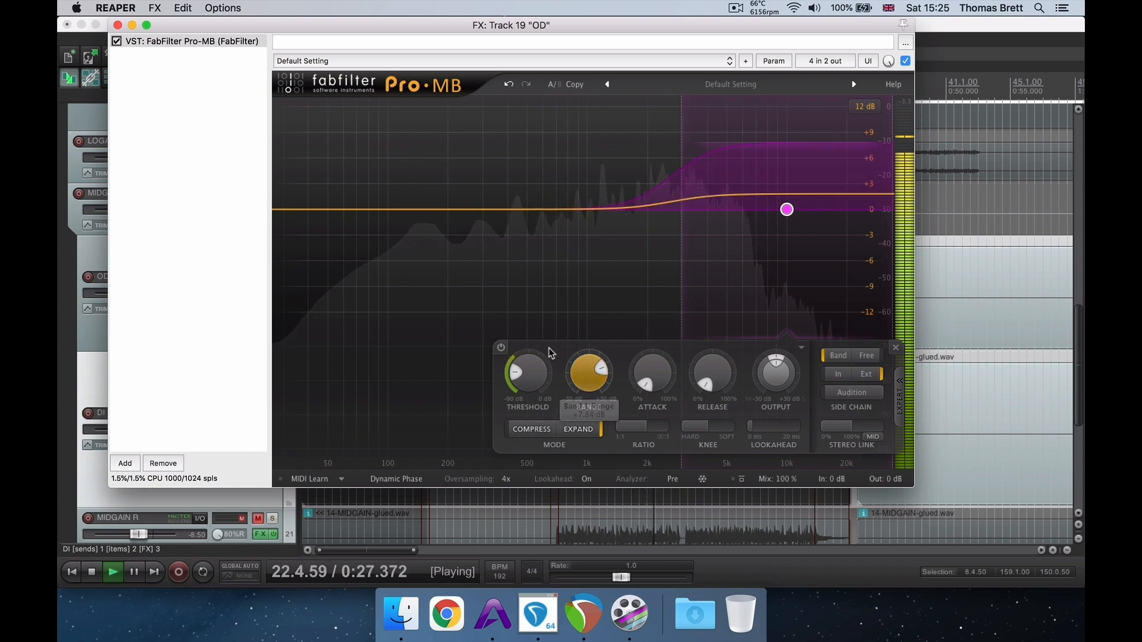
{"action": "left_click", "coordinate": [501, 347]}
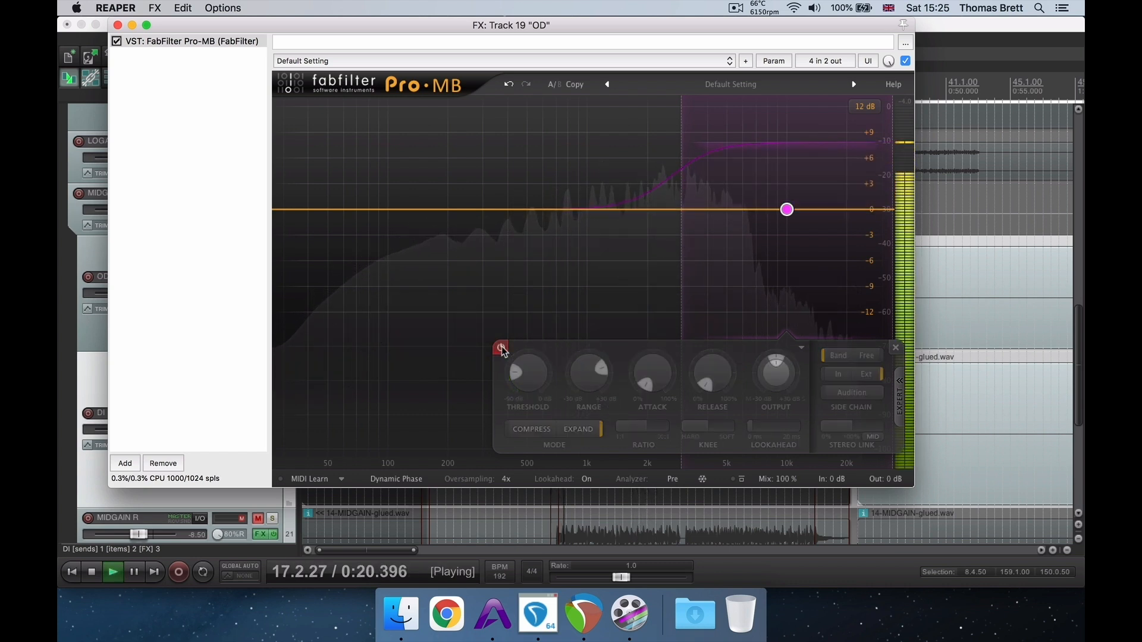
{"action": "left_click", "coordinate": [502, 347]}
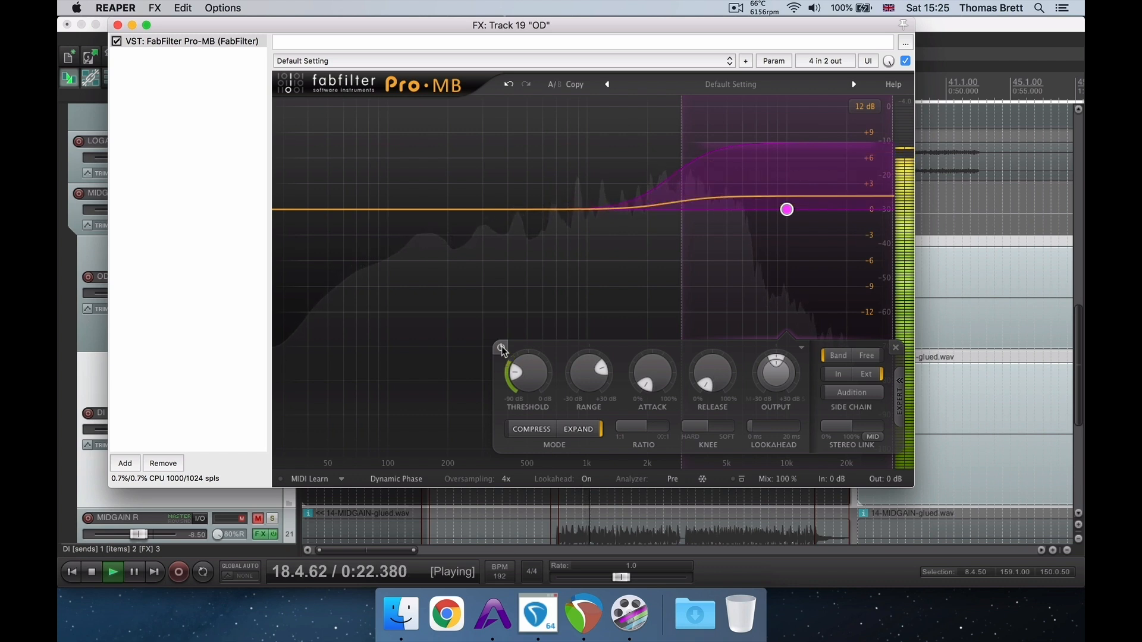
{"action": "left_click_drag", "start_coordinate": [604, 364], "coordinate": [605, 370]}
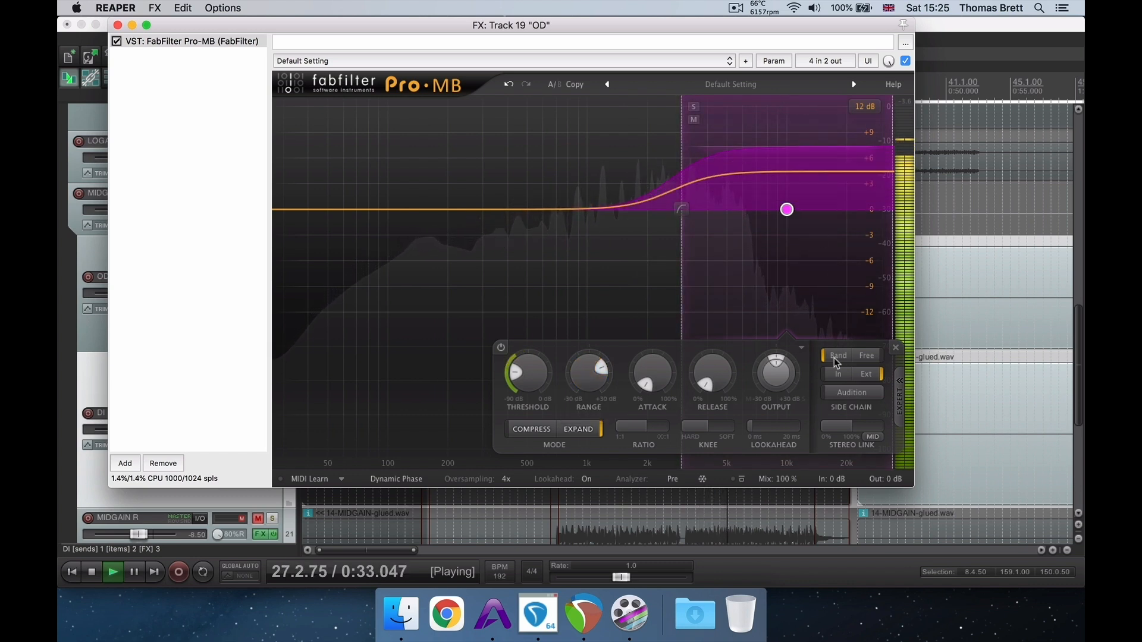
Step: Compare internal with external side-chain triggering during playback, and the externally keyed band with its bypassed sound
{"action": "left_click", "coordinate": [835, 381]}
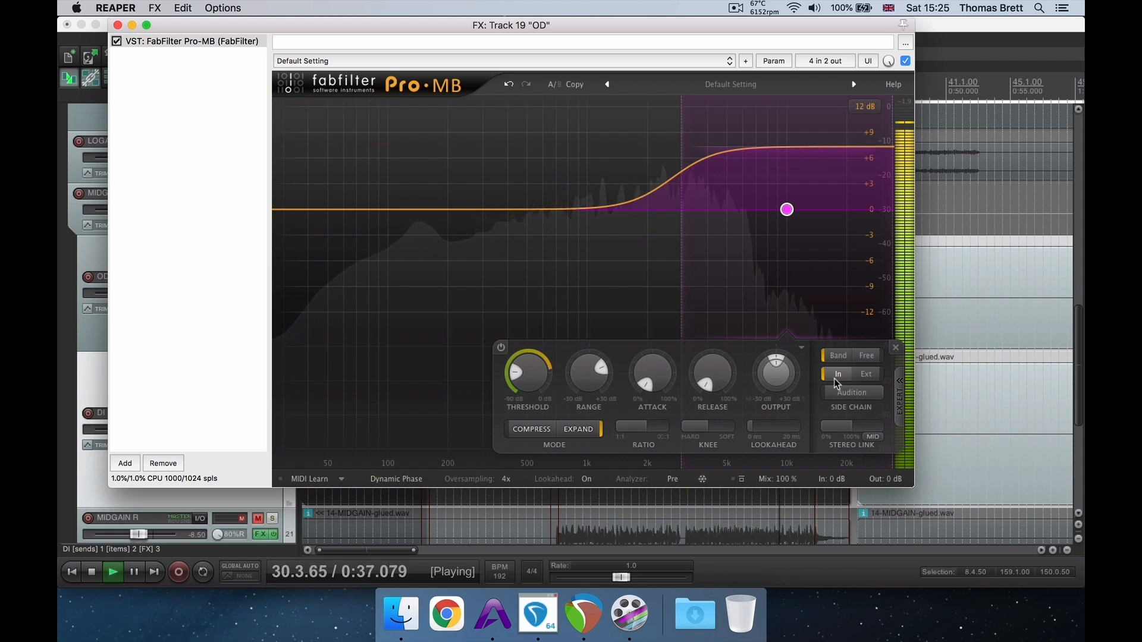
{"action": "left_click", "coordinate": [867, 375]}
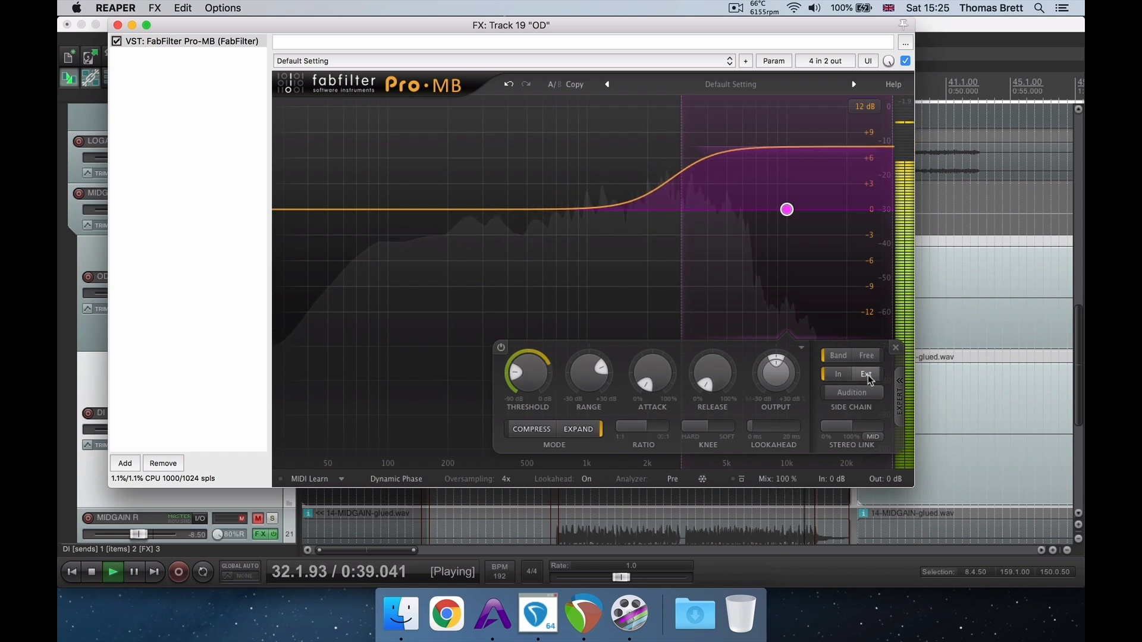
{"action": "key", "text": "space"}
{"action": "key", "text": "space"}
{"action": "left_click", "coordinate": [868, 376]}
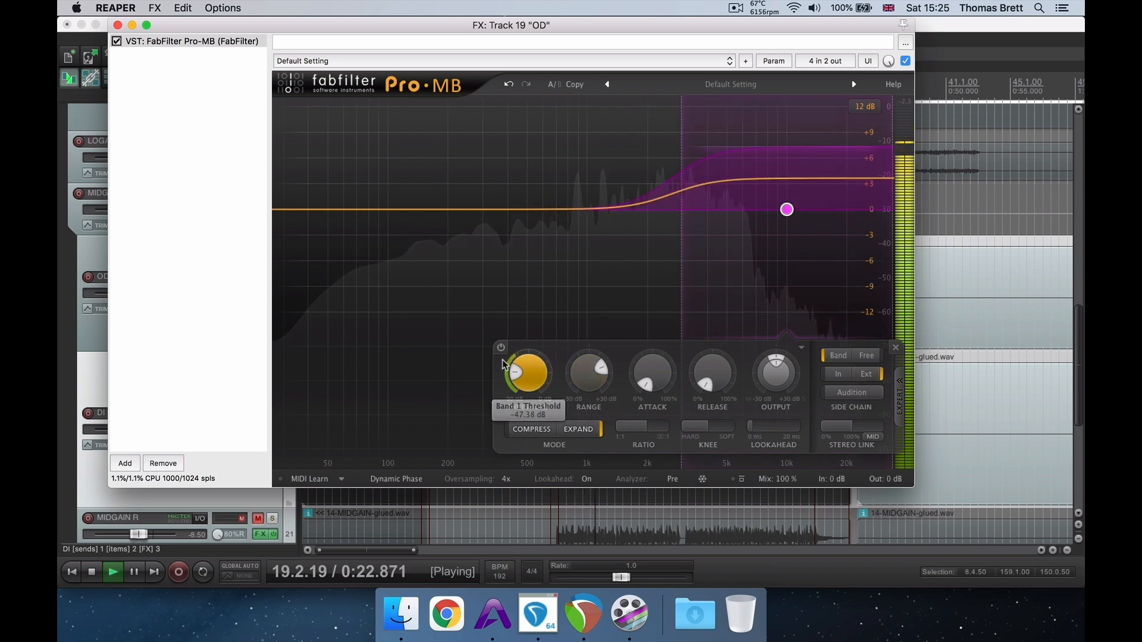
{"action": "left_click", "coordinate": [501, 348]}
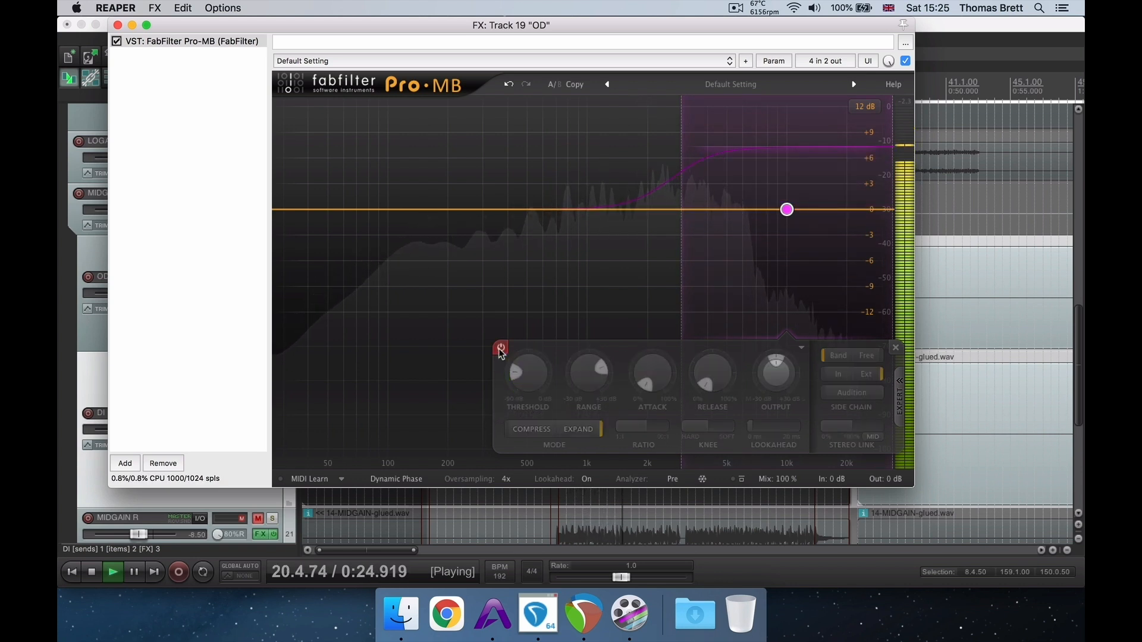
{"action": "left_click", "coordinate": [500, 349]}
Step: Lower the band's low crossover to about 2030 Hz and reduce its range to about +5 dB
{"action": "left_click_drag", "start_coordinate": [689, 219], "coordinate": [651, 232]}
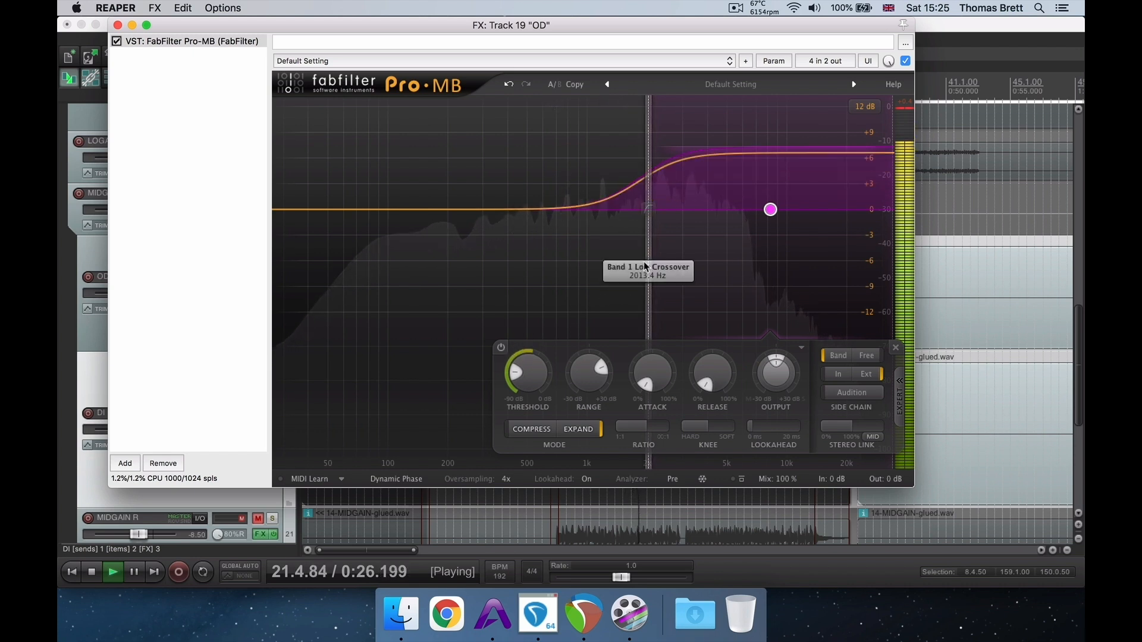
{"action": "mouse_move", "coordinate": [651, 259]}
{"action": "left_mouse_down"}
{"action": "mouse_move", "coordinate": [687, 254]}
{"action": "mouse_move", "coordinate": [650, 259]}
{"action": "left_mouse_up"}
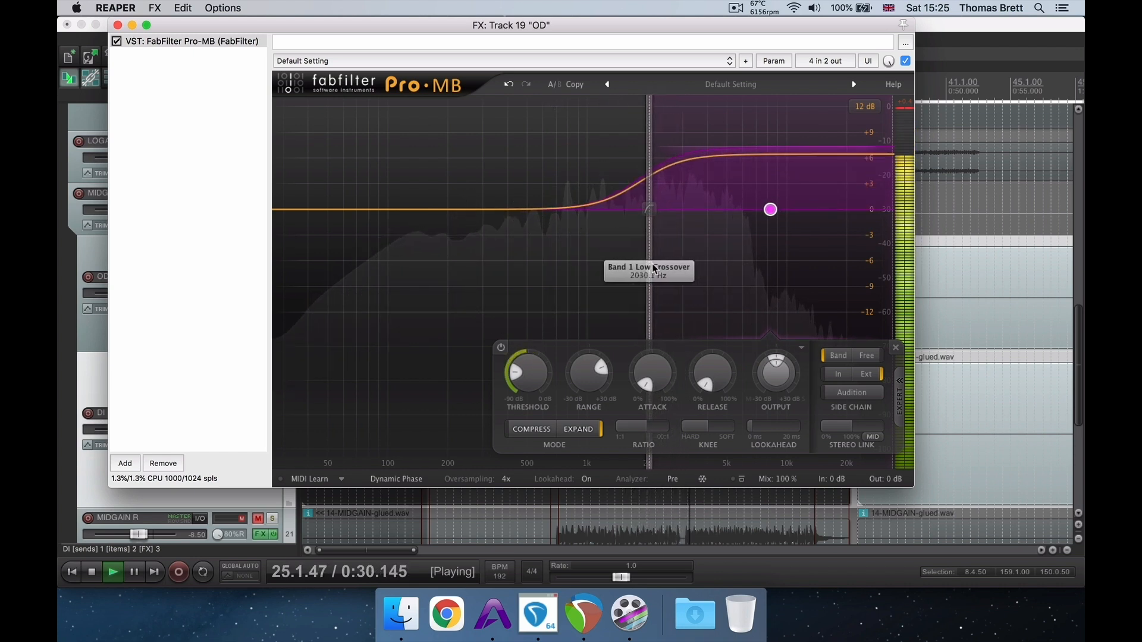
{"action": "left_click_drag", "start_coordinate": [590, 362], "coordinate": [630, 345]}
Step: Switch the band's side chain to internal and raise its threshold to about -18 dB while playing from bar 16.3
{"action": "left_click_drag", "start_coordinate": [755, 360], "coordinate": [841, 369]}
{"action": "left_click", "coordinate": [839, 374]}
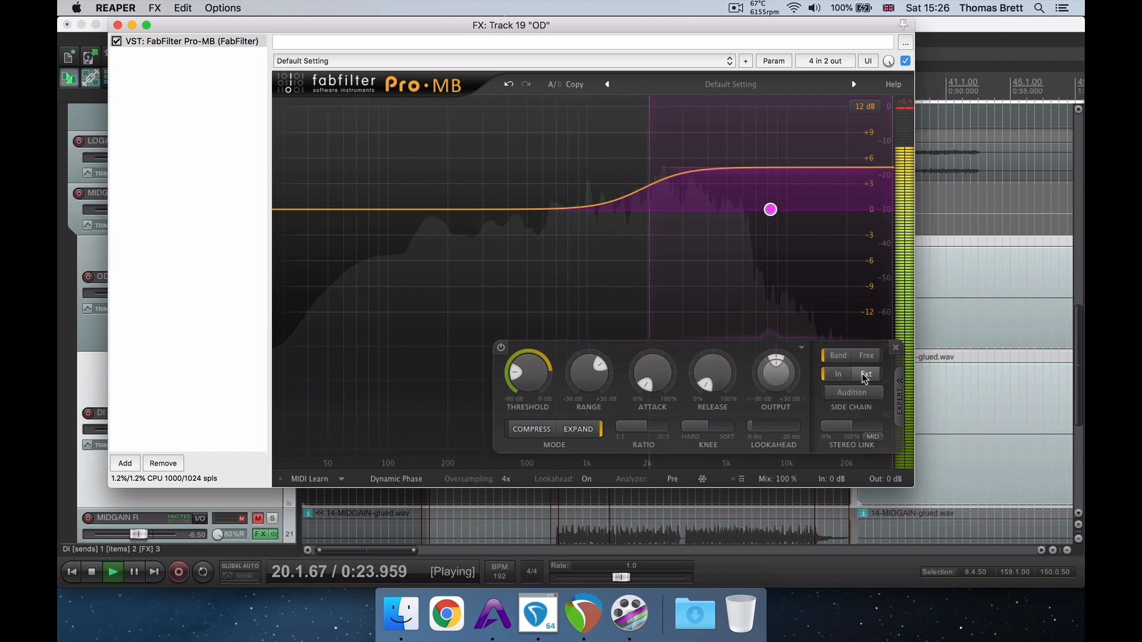
{"action": "key", "text": "space"}
{"action": "key", "text": "space"}
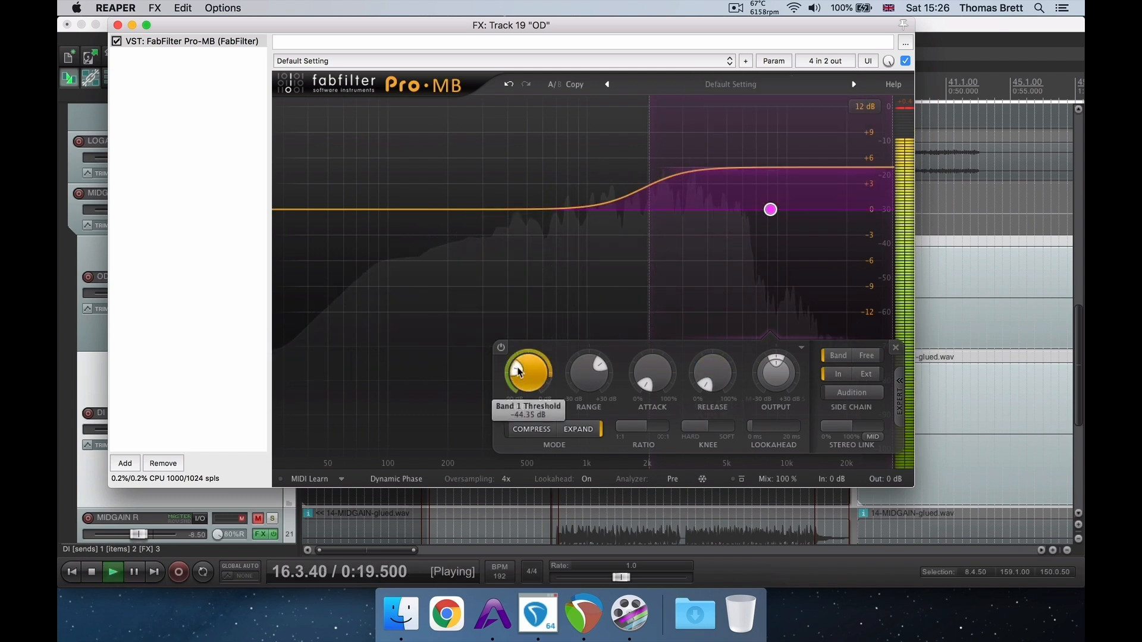
{"action": "left_click_drag", "start_coordinate": [546, 336], "coordinate": [569, 337]}
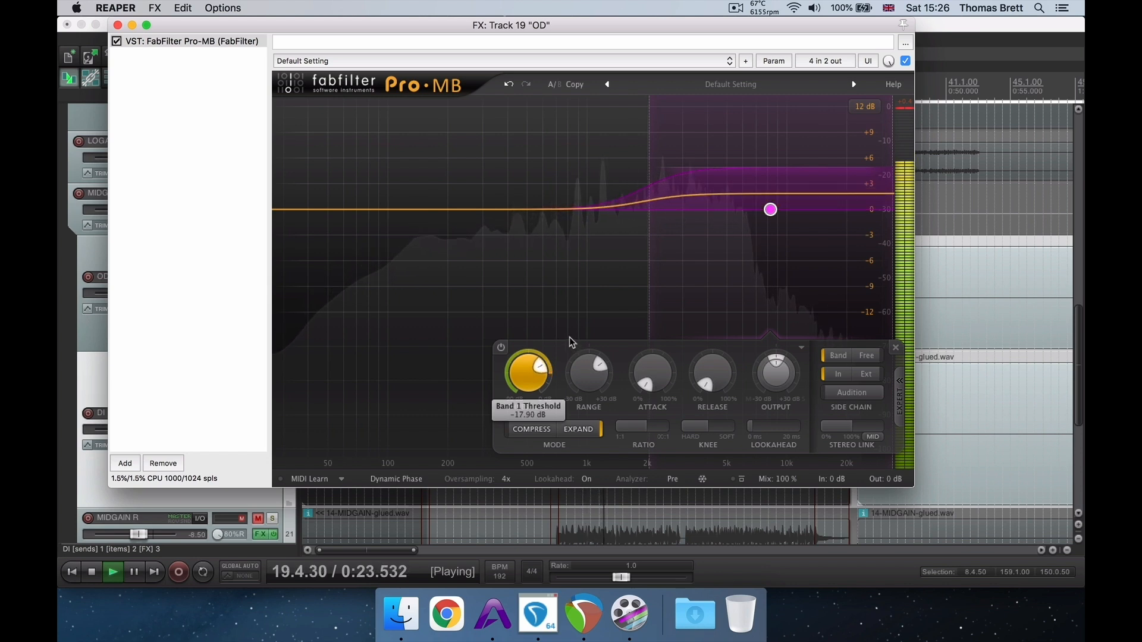
{"action": "key", "text": "space"}
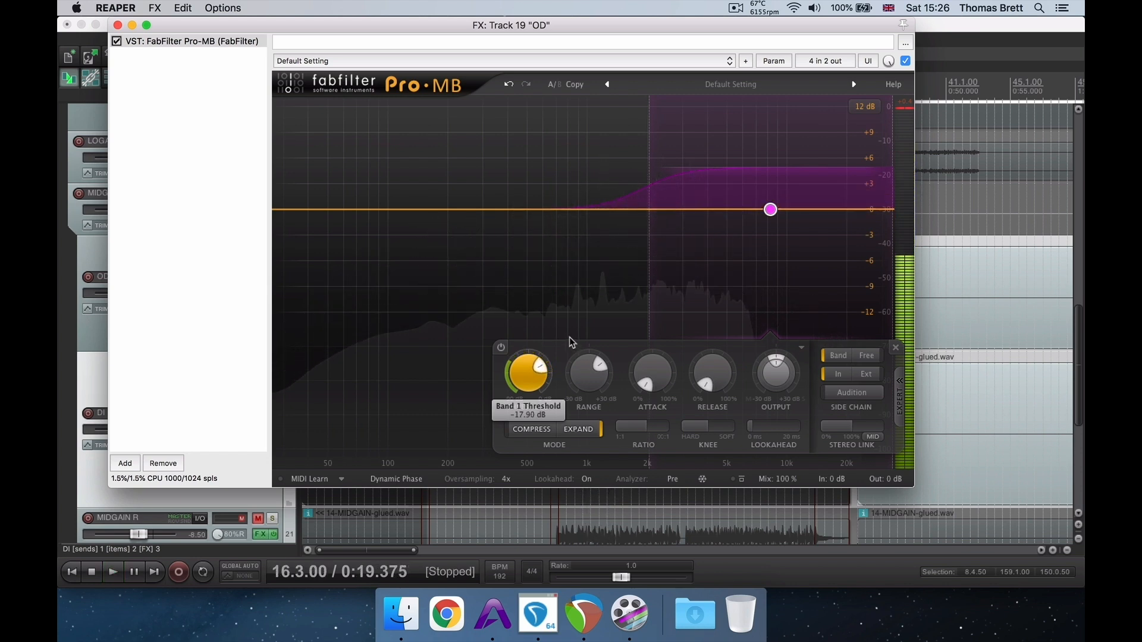